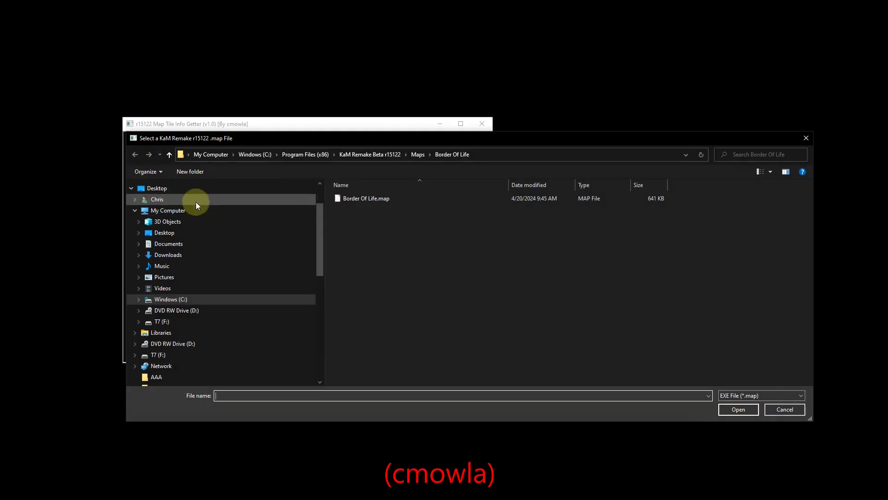
Open Border Of Life.map from the Border Of Life maps folder for the single-tile lookup.
{"action": "left_click_drag", "start_coordinate": [246, 139], "coordinate": [378, 221]}
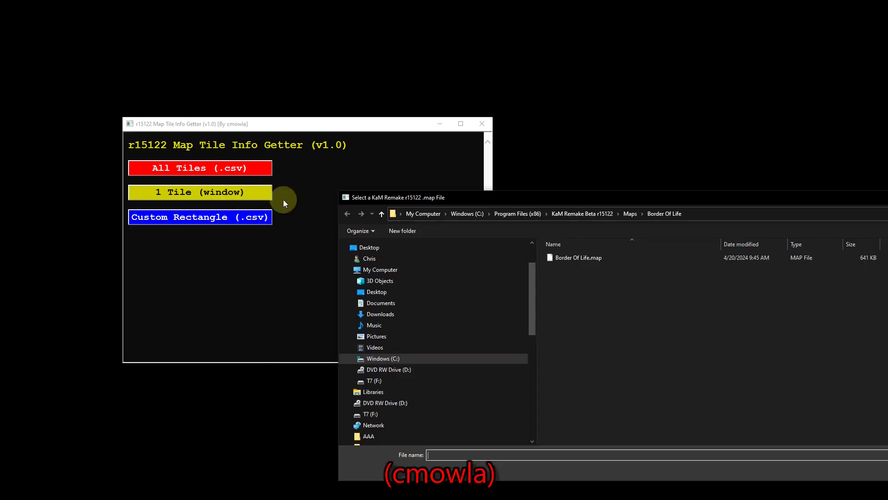
{"action": "left_click_drag", "start_coordinate": [412, 198], "coordinate": [158, 100]}
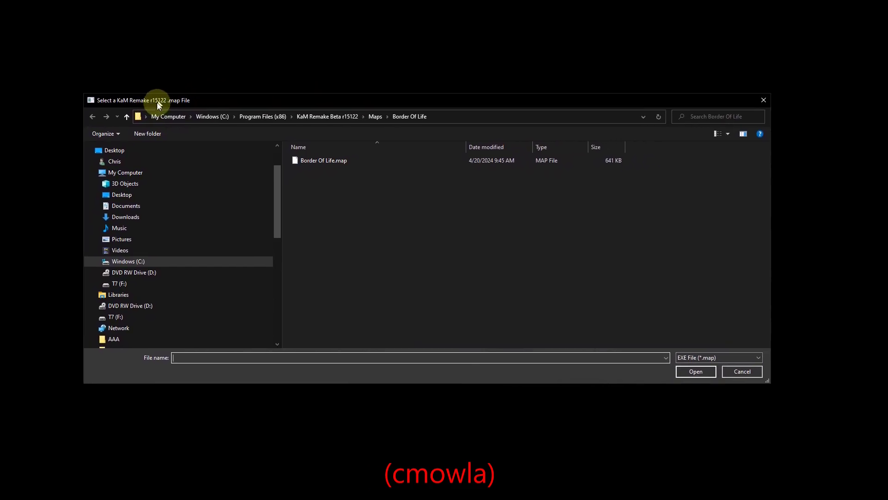
{"action": "left_click", "coordinate": [305, 160]}
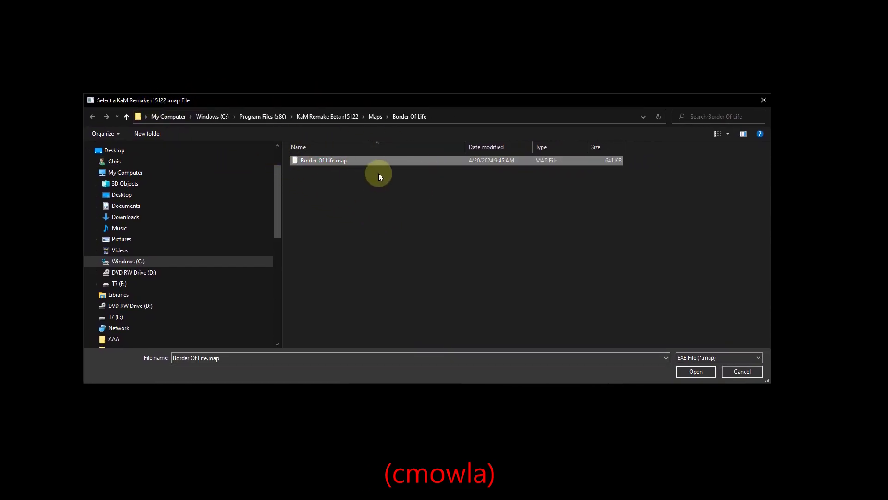
{"action": "left_click", "coordinate": [692, 372]}
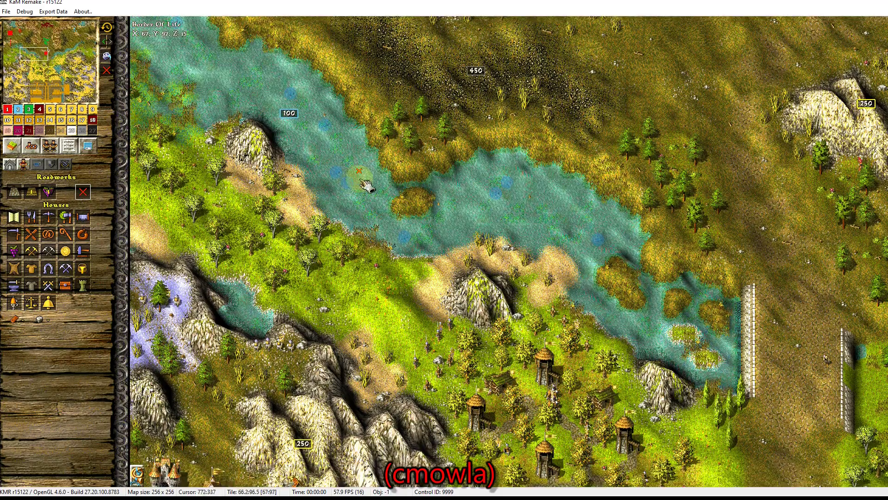
Locate the tree tile in the KaM Remake map editor, look up tile x 66, y 106, and dismiss its result.
{"action": "scroll", "coordinate": [465, 368], "scroll_direction": "up", "scroll_amount": 1}
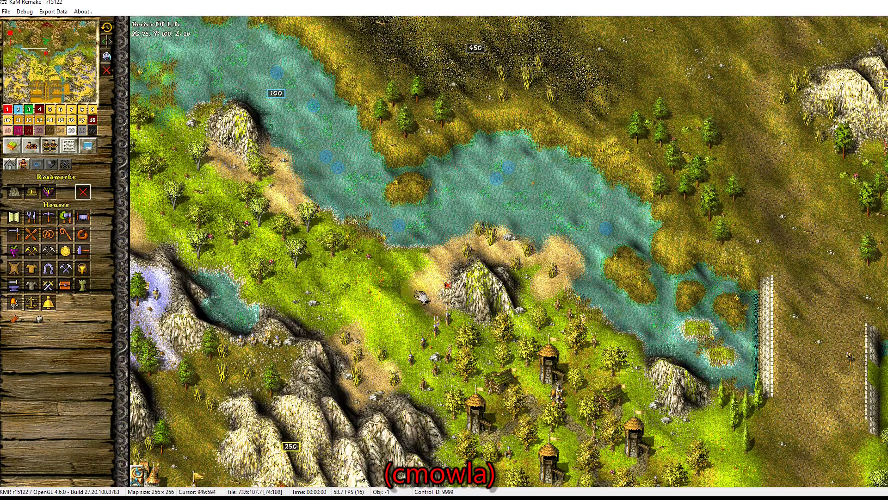
{"action": "scroll", "coordinate": [398, 289], "scroll_direction": "up", "scroll_amount": 2}
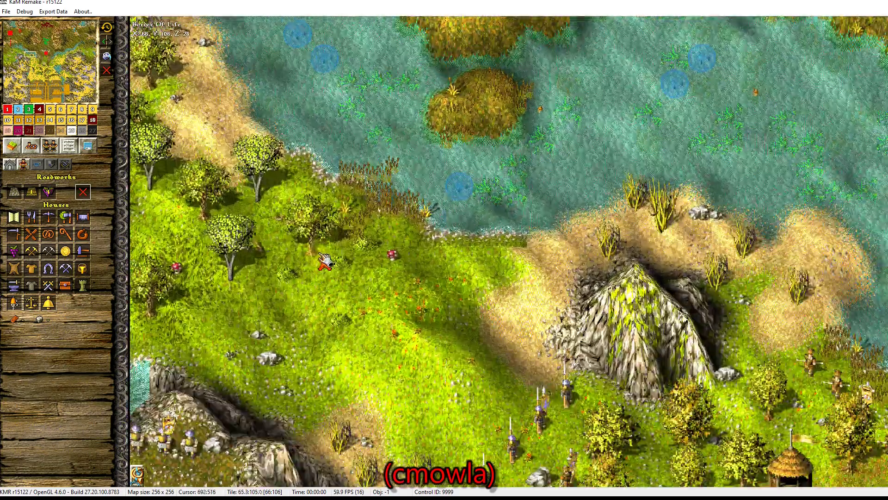
{"action": "scroll", "coordinate": [326, 262], "scroll_direction": "up", "scroll_amount": 1}
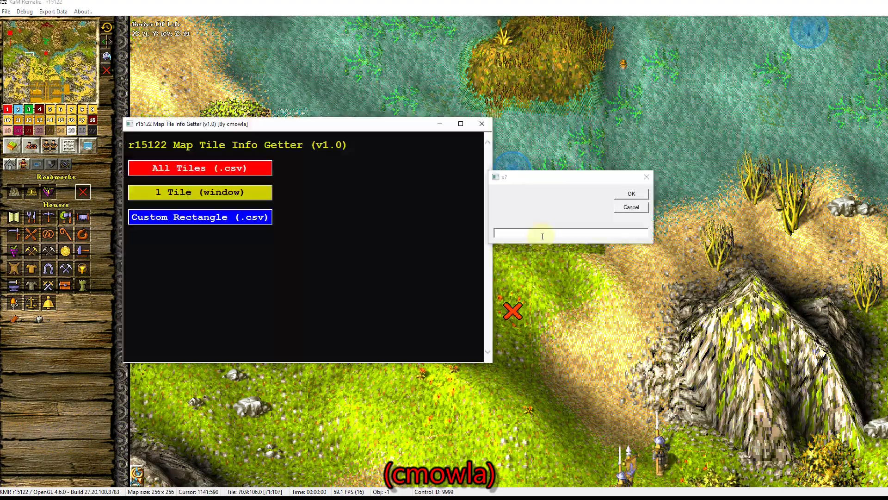
{"action": "left_click", "coordinate": [541, 233]}
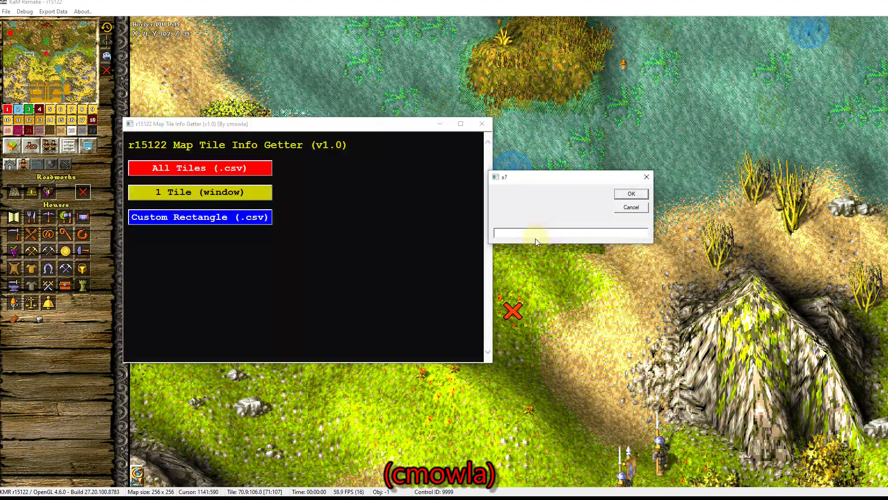
{"action": "type", "text": "71"}
{"action": "key", "text": "Return"}
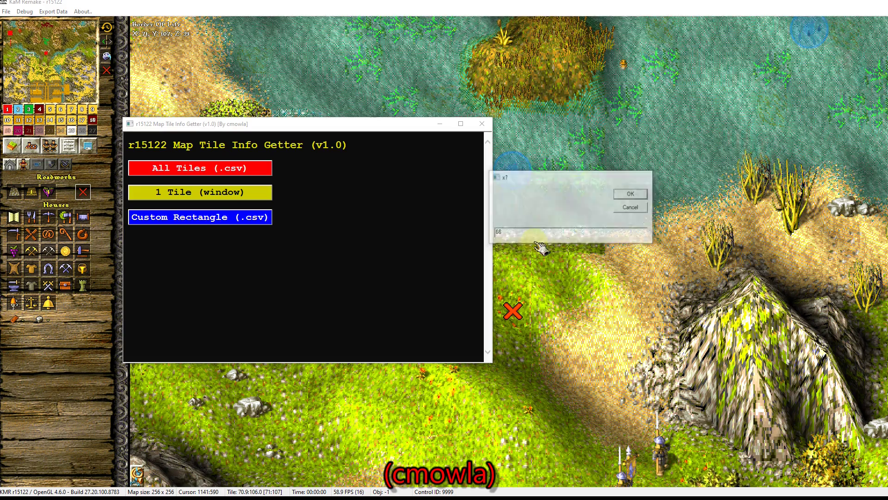
{"action": "type", "text": "106"}
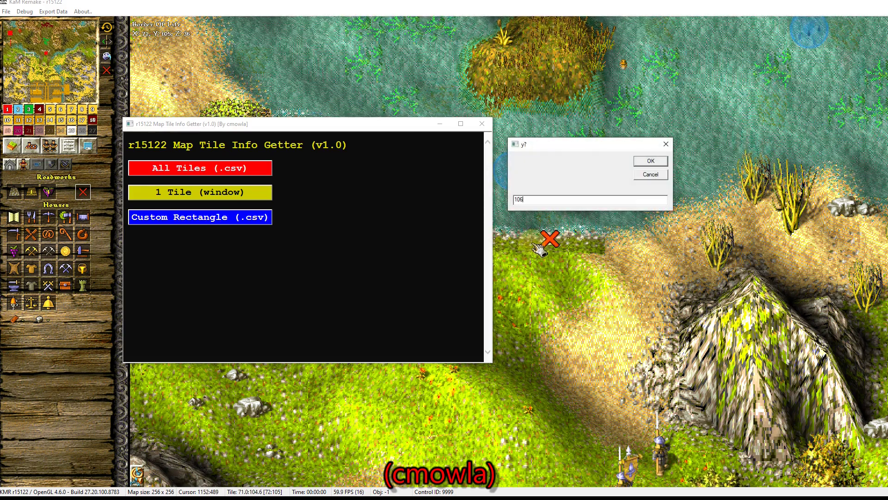
{"action": "key", "text": "Return"}
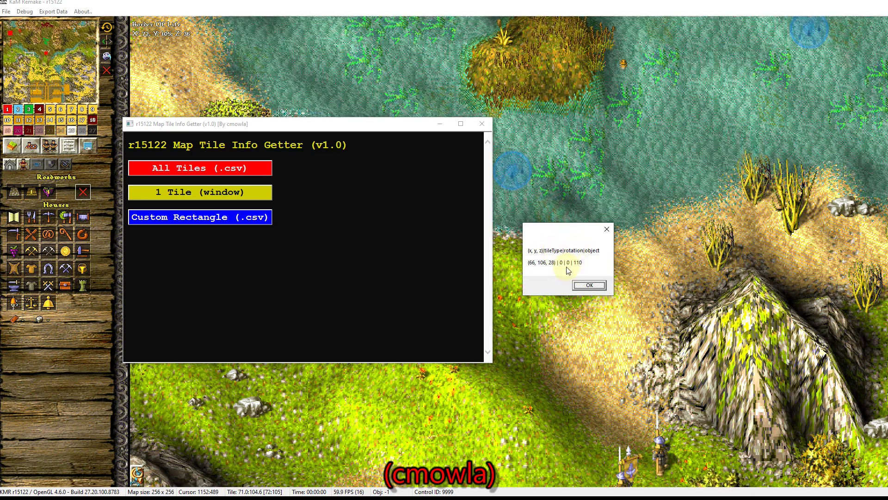
{"action": "left_click", "coordinate": [589, 285]}
Find object 110 in the map editor's terrain objects palette and select it.
{"action": "left_click", "coordinate": [12, 146]}
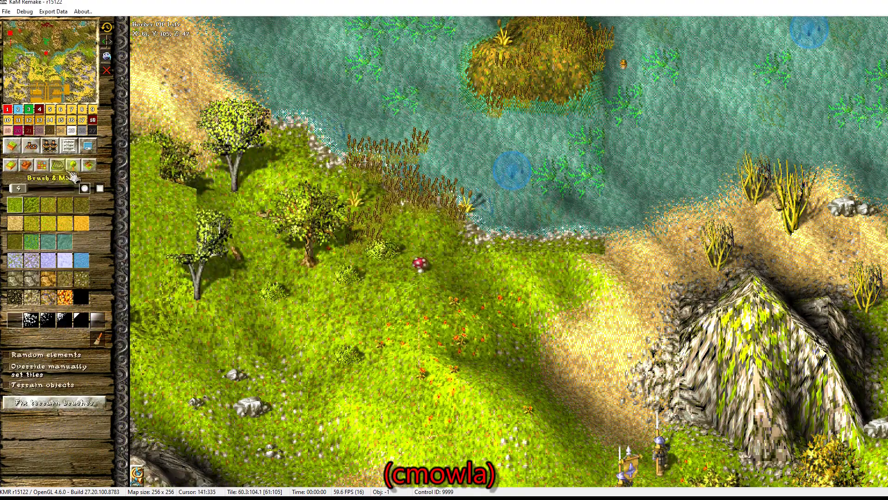
{"action": "left_click", "coordinate": [73, 165]}
{"action": "scroll", "coordinate": [65, 252], "scroll_direction": "up", "scroll_amount": 3}
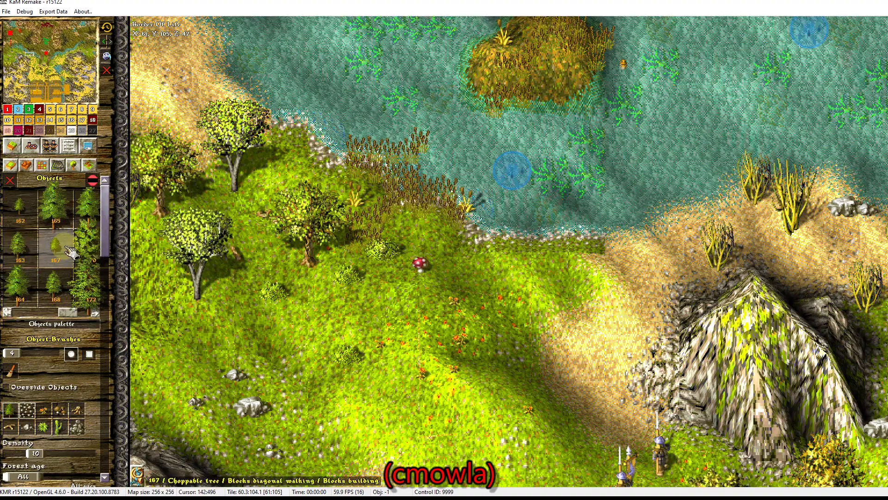
{"action": "scroll", "coordinate": [56, 254], "scroll_direction": "up", "scroll_amount": 3}
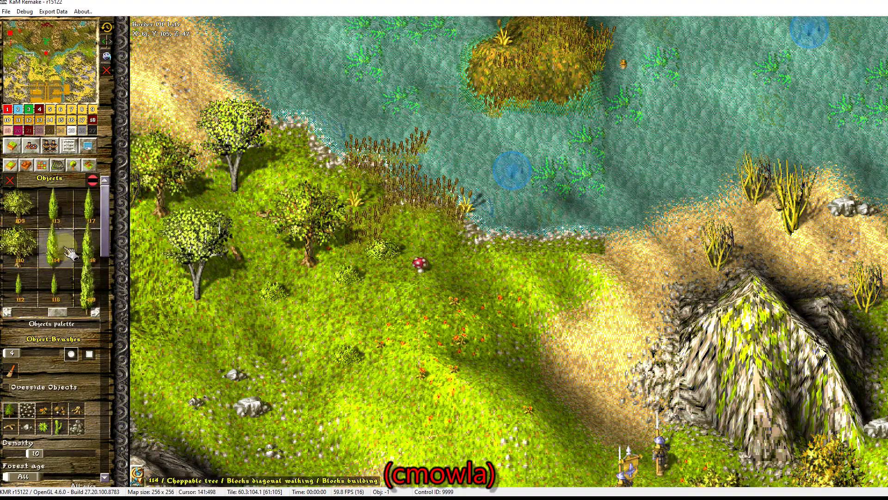
{"action": "left_click", "coordinate": [21, 249]}
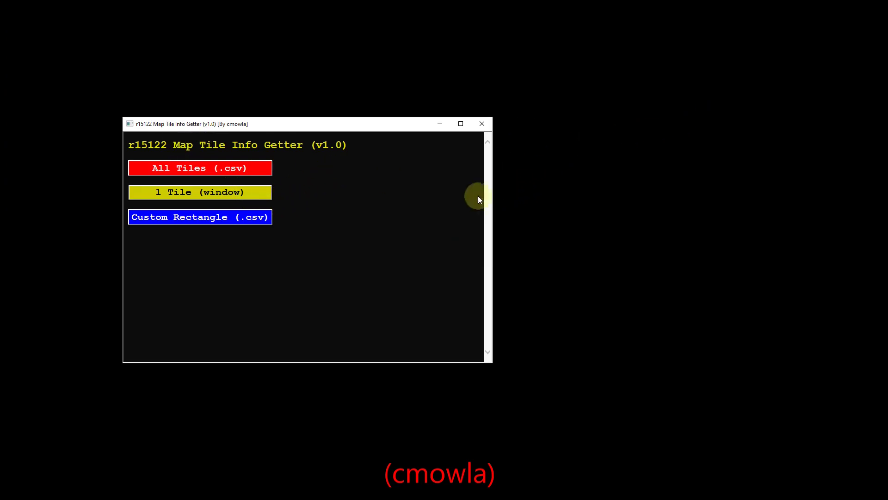
{"action": "left_click", "coordinate": [224, 192]}
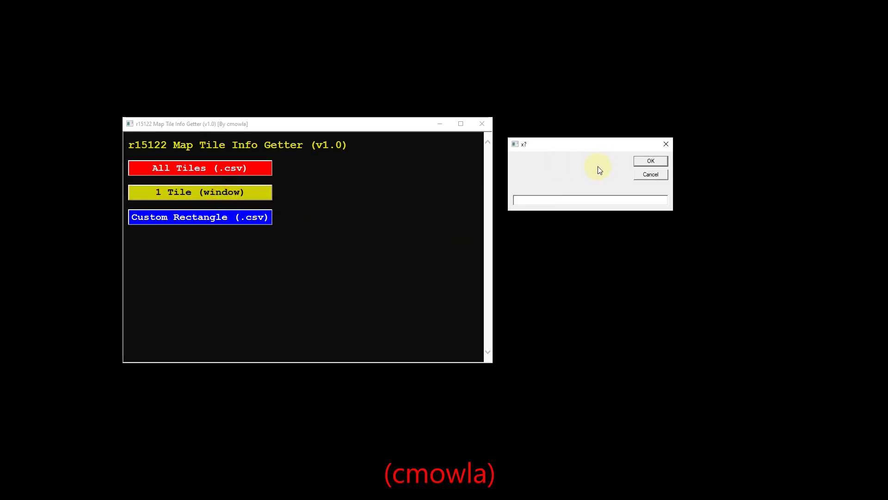
{"action": "left_click_drag", "start_coordinate": [623, 144], "coordinate": [455, 266]}
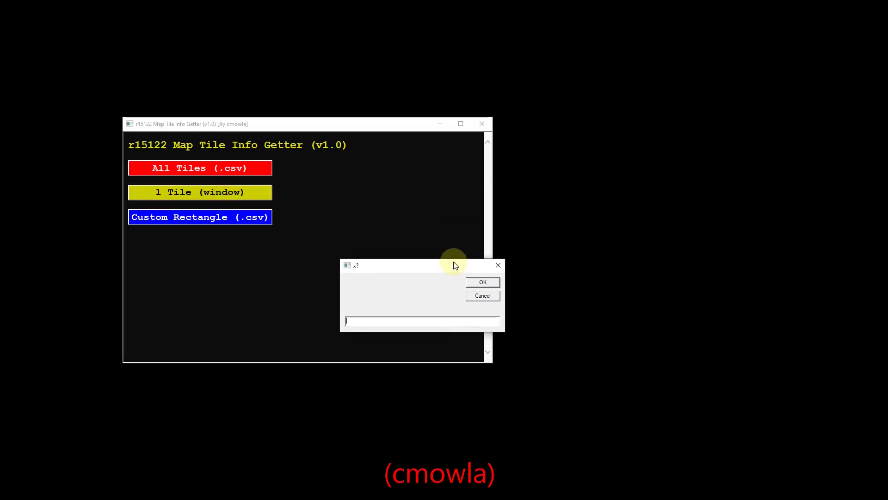
{"action": "left_click", "coordinate": [499, 266]}
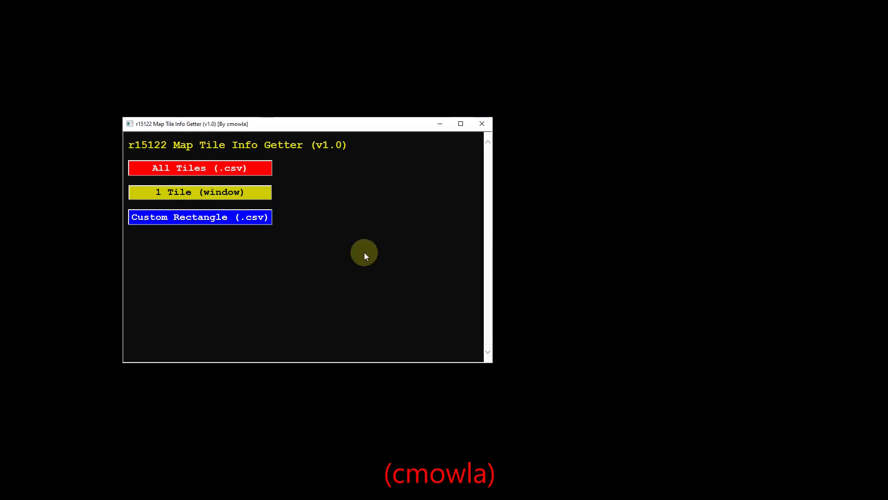
Switch to Map Tile Info Getter, export all tiles of Border Of Life.map to CSV, and dismiss the completion notice.
{"action": "left_click", "coordinate": [230, 169]}
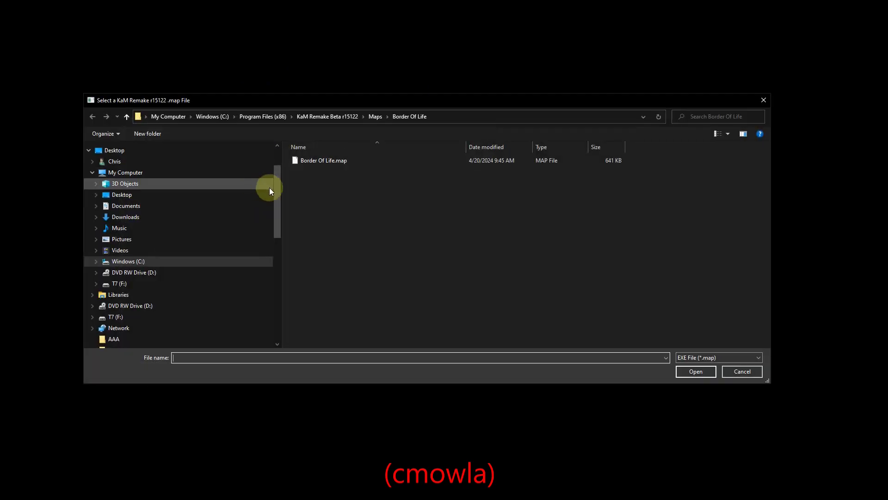
{"action": "left_click", "coordinate": [348, 161]}
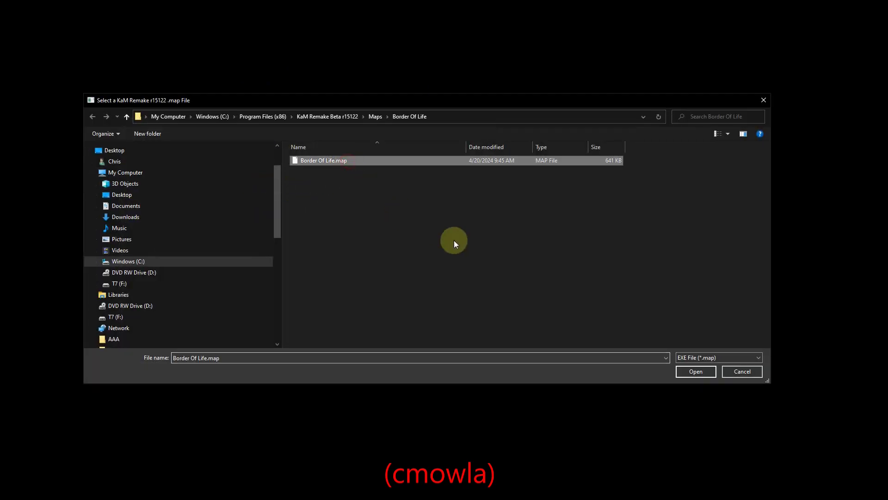
{"action": "left_click", "coordinate": [692, 372]}
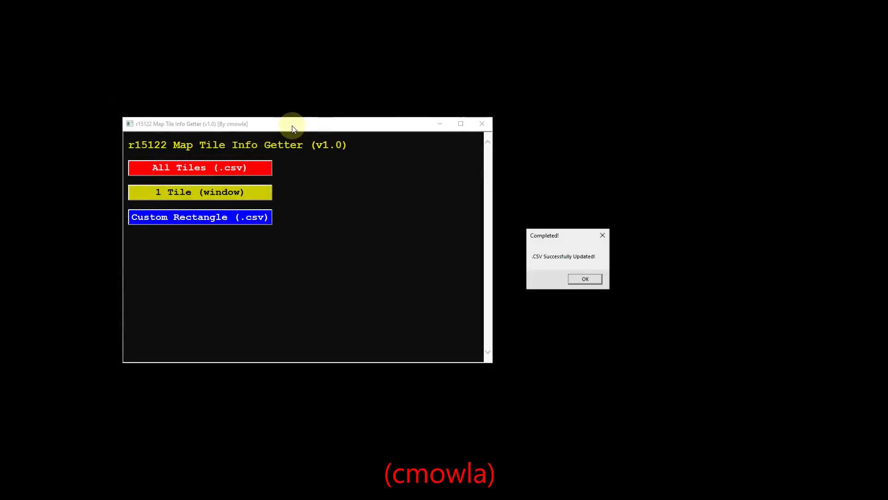
{"action": "left_click", "coordinate": [585, 282]}
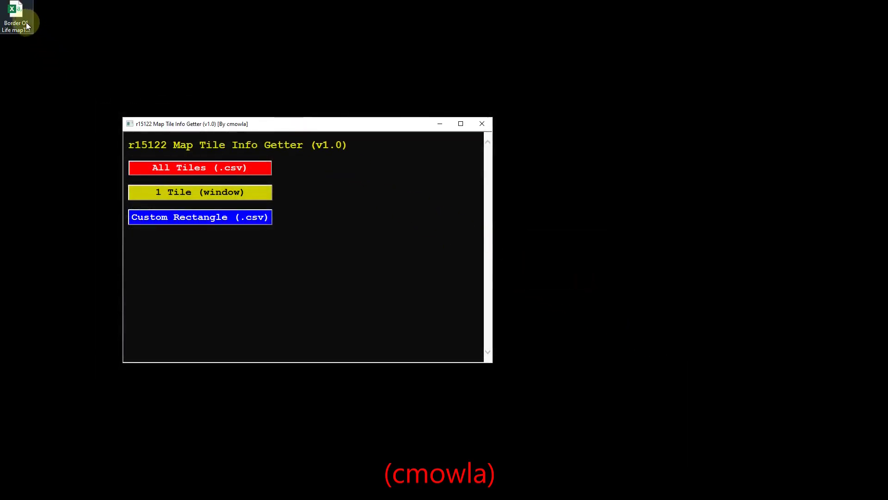
Reposition the exported Border Of Life CSV on the desktop and open it in Excel to examine its header rows.
{"action": "left_click_drag", "start_coordinate": [27, 26], "coordinate": [76, 158]}
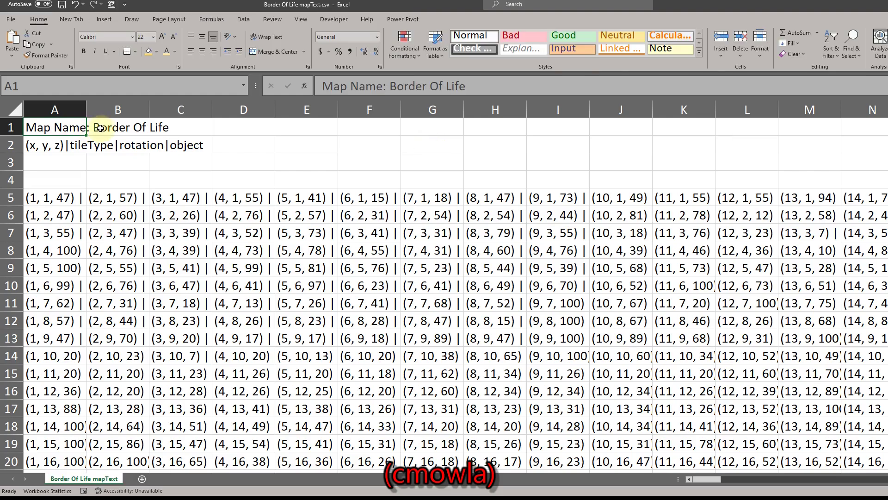
{"action": "left_click", "coordinate": [102, 132]}
{"action": "left_click_drag", "start_coordinate": [56, 148], "coordinate": [176, 144]}
Autofit the widths of all columns from A through the last tile column.
{"action": "left_click", "coordinate": [77, 111]}
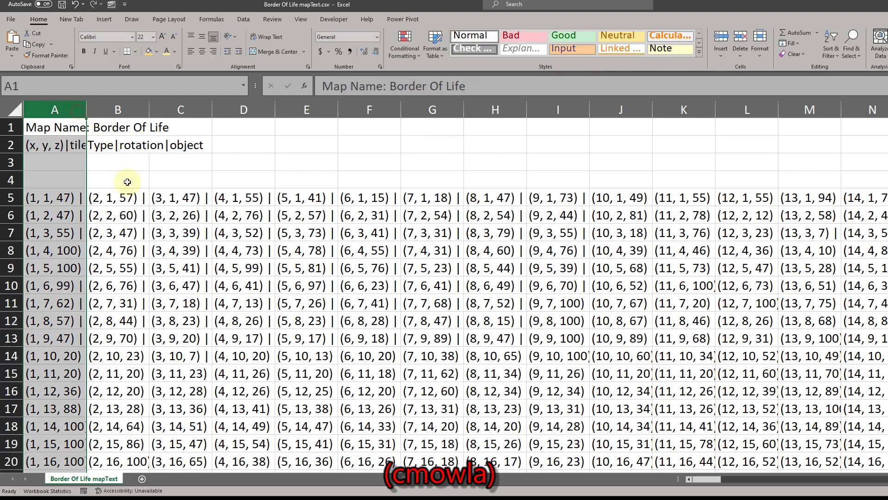
{"action": "left_click_drag", "start_coordinate": [699, 479], "coordinate": [879, 479]}
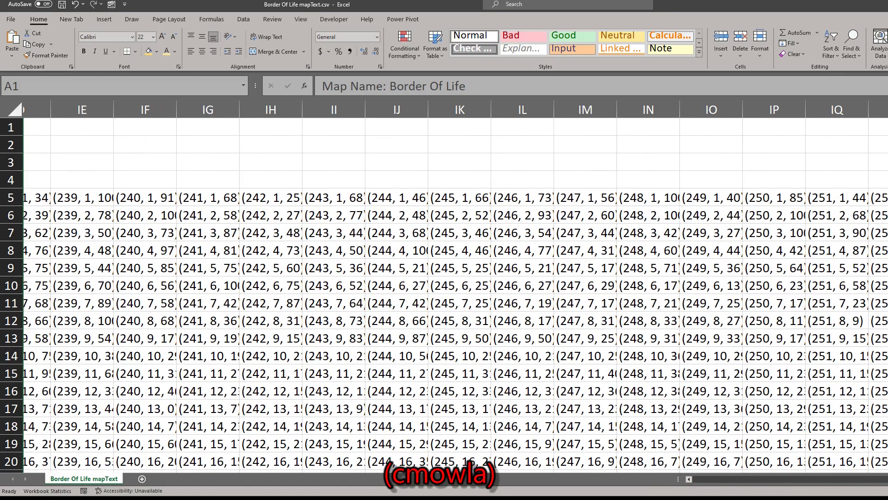
{"action": "key", "text": "ctrl+shift+Right"}
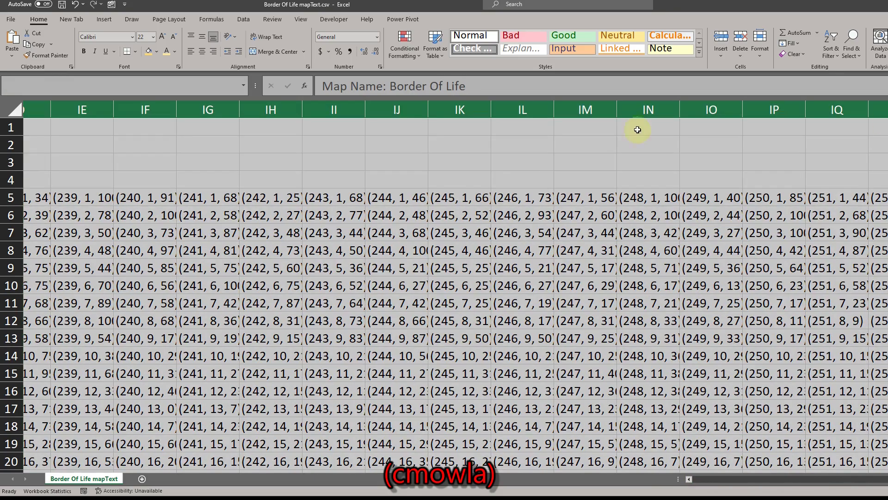
{"action": "double_click", "coordinate": [302, 111]}
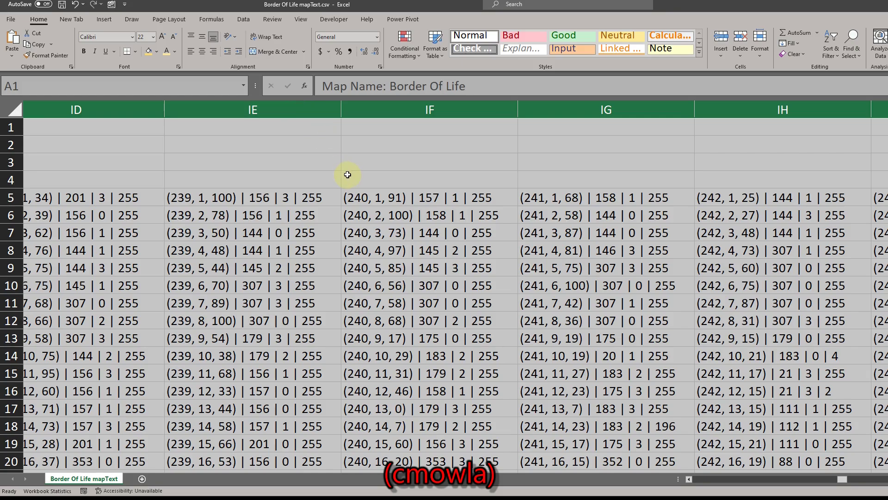
Examine the tile entries from cell A5 across to the last column and down the sheet.
{"action": "left_click_drag", "start_coordinate": [848, 484], "coordinate": [213, 266]}
{"action": "left_click", "coordinate": [216, 257]}
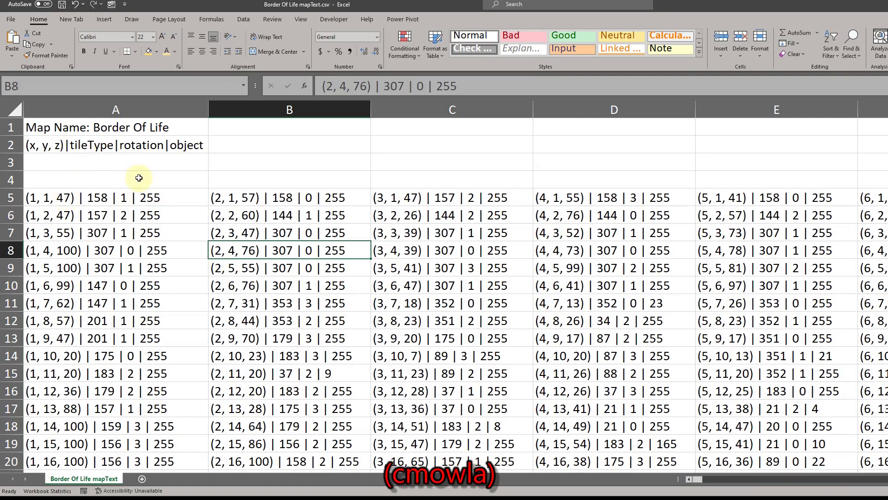
{"action": "left_click", "coordinate": [39, 199]}
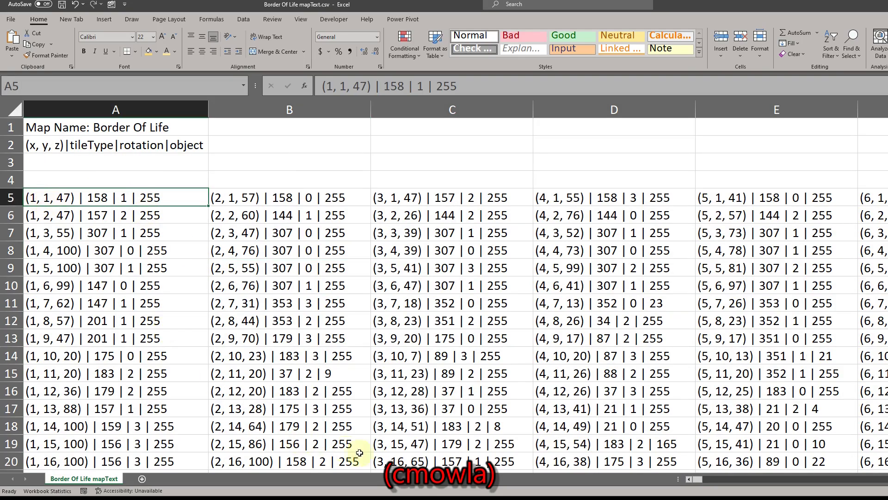
{"action": "left_click_drag", "start_coordinate": [698, 479], "coordinate": [726, 480]}
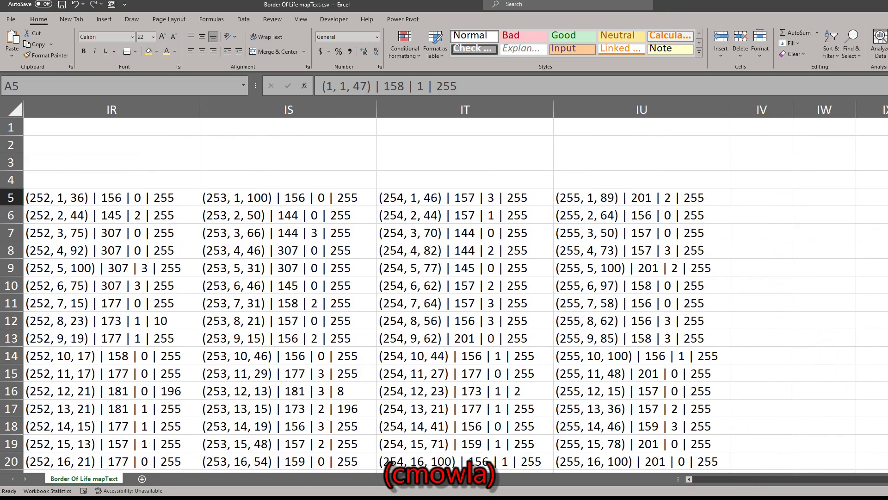
{"action": "scroll", "coordinate": [444, 295], "scroll_direction": "down", "scroll_amount": 20}
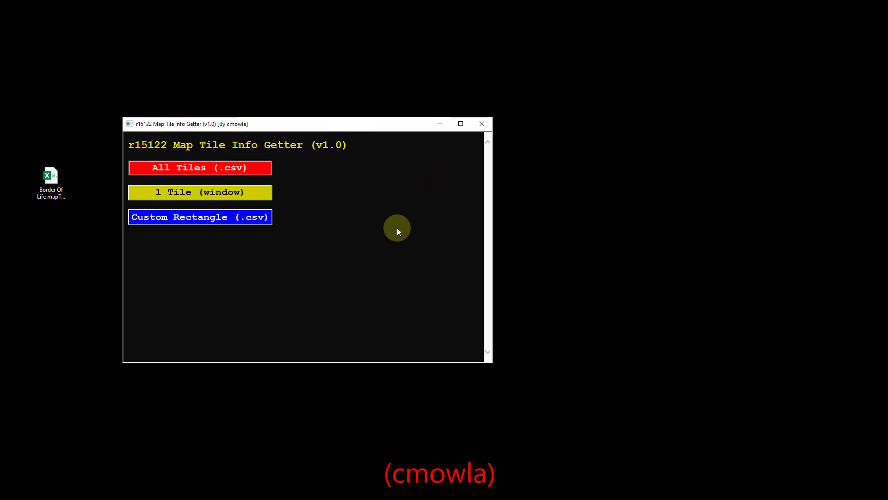
Export a custom rectangle of Border Of Life.map tiles to CSV, with x and y both running from 5 to 11.
{"action": "left_click", "coordinate": [200, 217]}
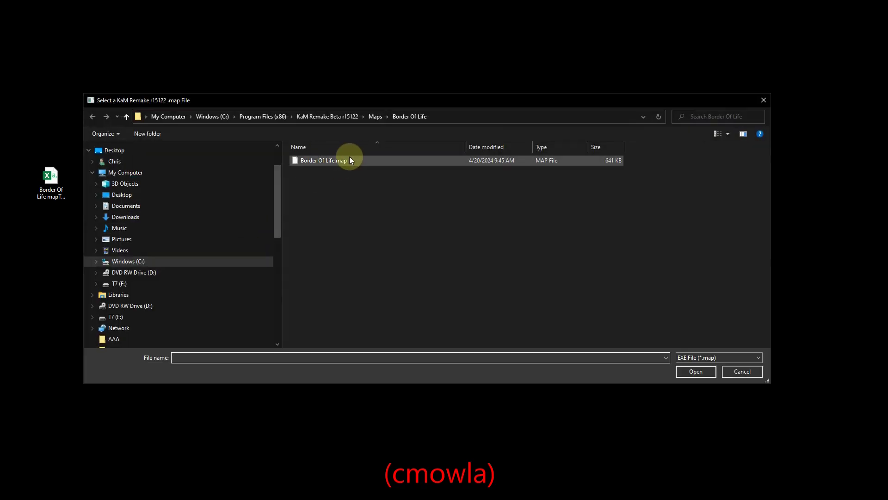
{"action": "left_click", "coordinate": [349, 160]}
{"action": "left_click", "coordinate": [697, 372]}
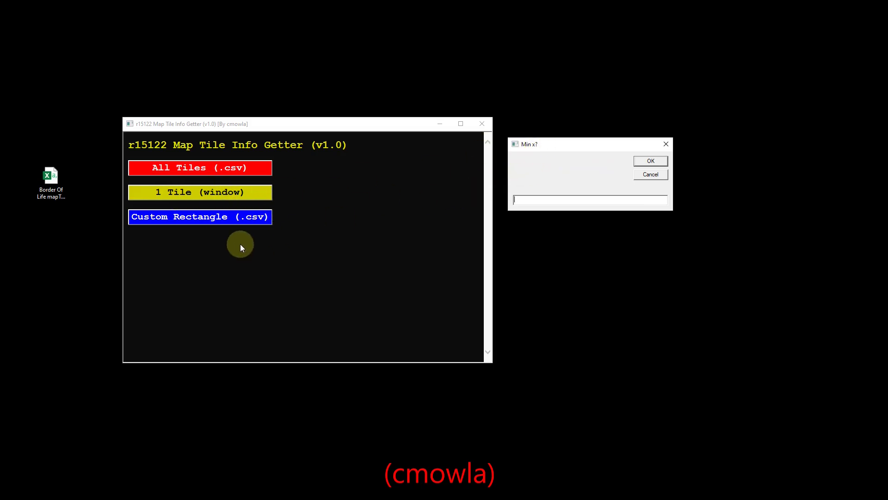
{"action": "left_click_drag", "start_coordinate": [559, 141], "coordinate": [416, 244]}
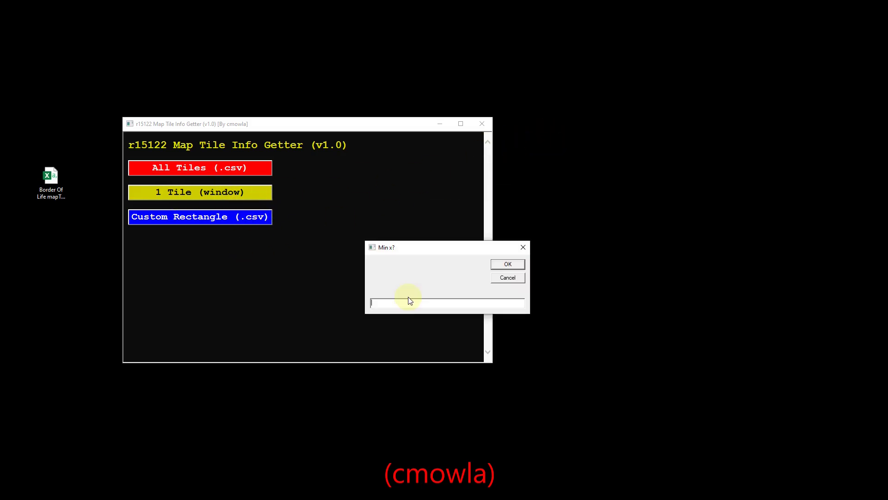
{"action": "key", "text": "Return"}
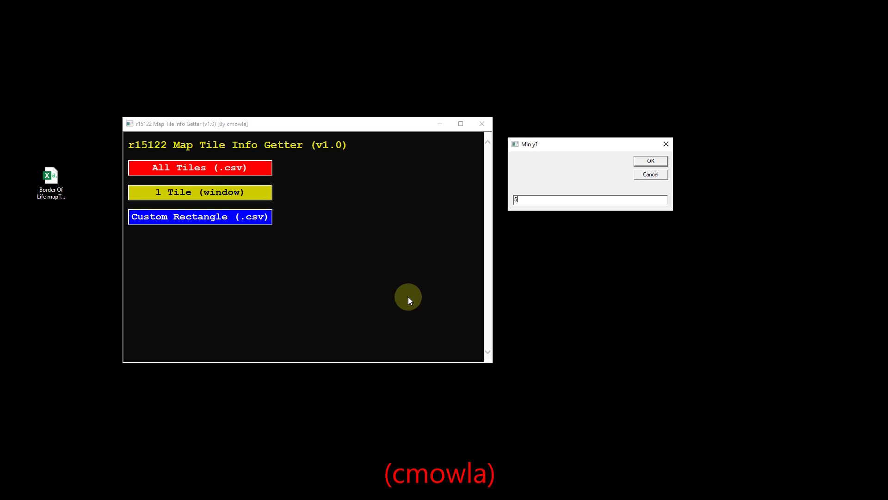
{"action": "type", "text": "10"}
{"action": "key", "text": "Return"}
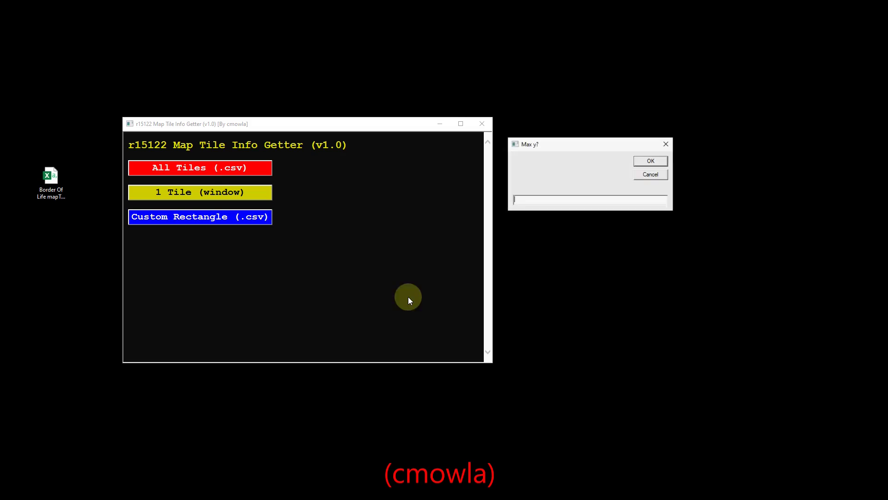
{"action": "type", "text": "10"}
{"action": "key", "text": "Return"}
{"action": "left_click", "coordinate": [585, 279]}
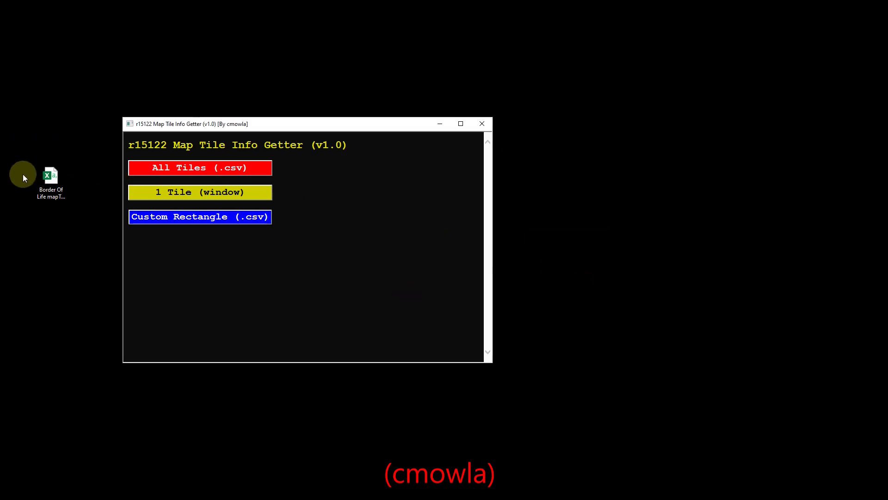
Open the exported Border Of Life CSV in Excel and autofit the widths of all tile columns.
{"action": "left_click", "coordinate": [50, 182]}
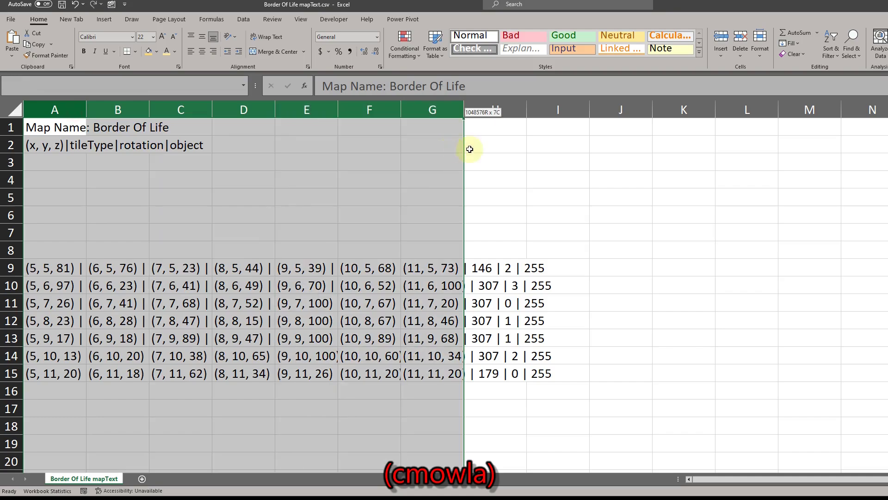
{"action": "left_click_drag", "start_coordinate": [470, 147], "coordinate": [535, 149]}
{"action": "double_click", "coordinate": [464, 110]}
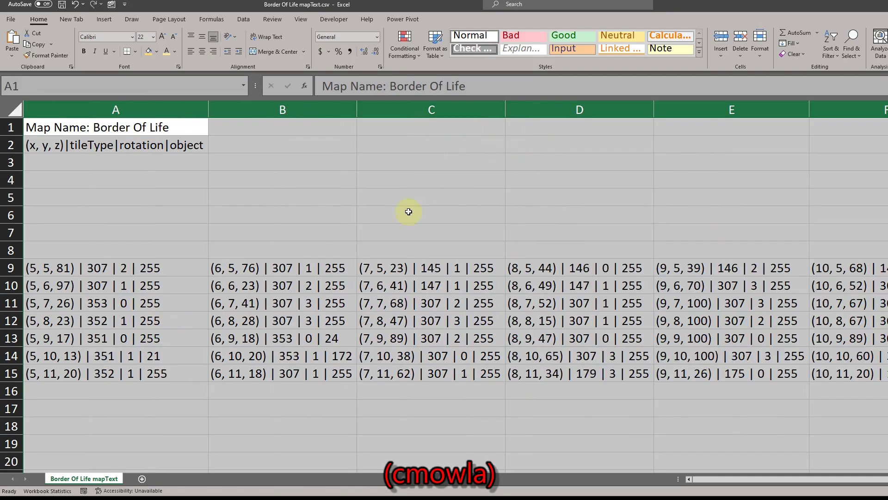
Examine the rectangle's tile entries from cell A9 across to the last filled column.
{"action": "left_click", "coordinate": [150, 285]}
{"action": "left_click", "coordinate": [72, 268]}
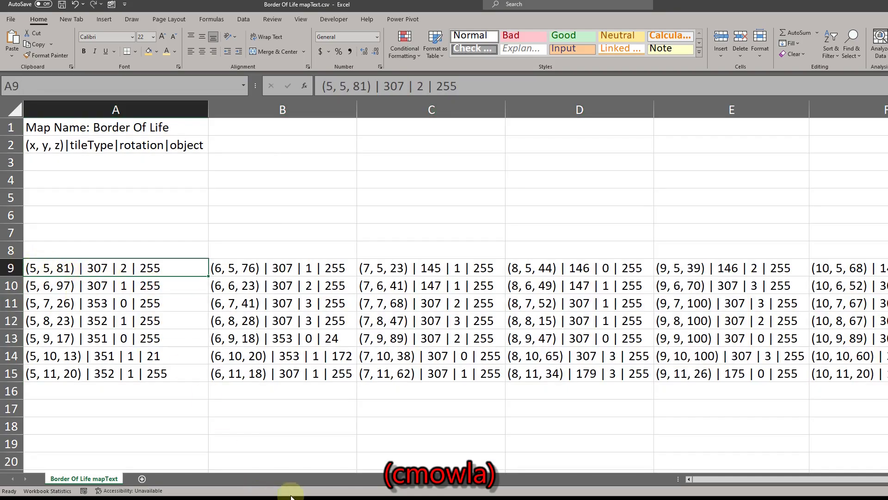
{"action": "scroll", "coordinate": [757, 486], "scroll_direction": "right", "scroll_amount": 3}
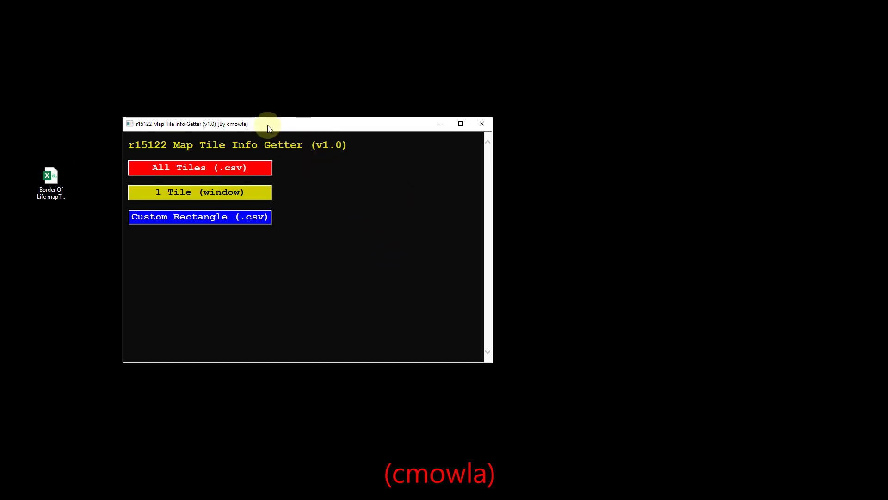
Return to Map Tile Info Getter, shift its window slightly on the desktop, and close it.
{"action": "left_click_drag", "start_coordinate": [268, 127], "coordinate": [247, 141]}
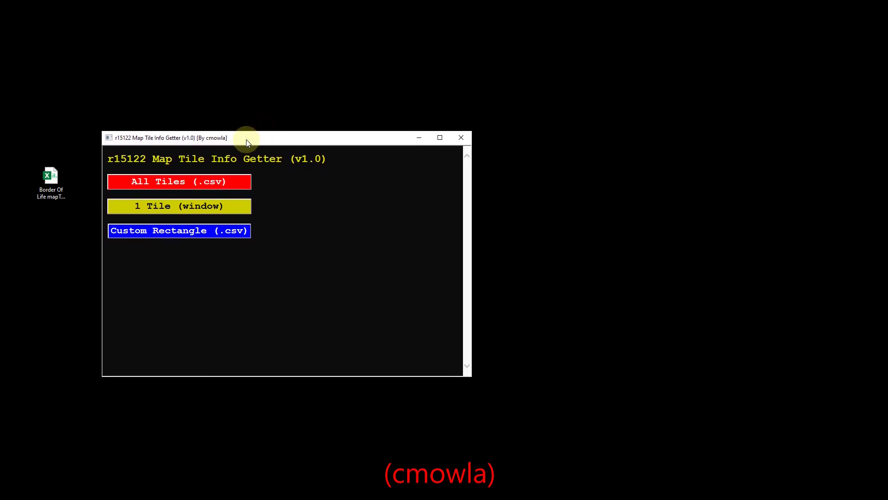
{"action": "key", "text": "alt+F4"}
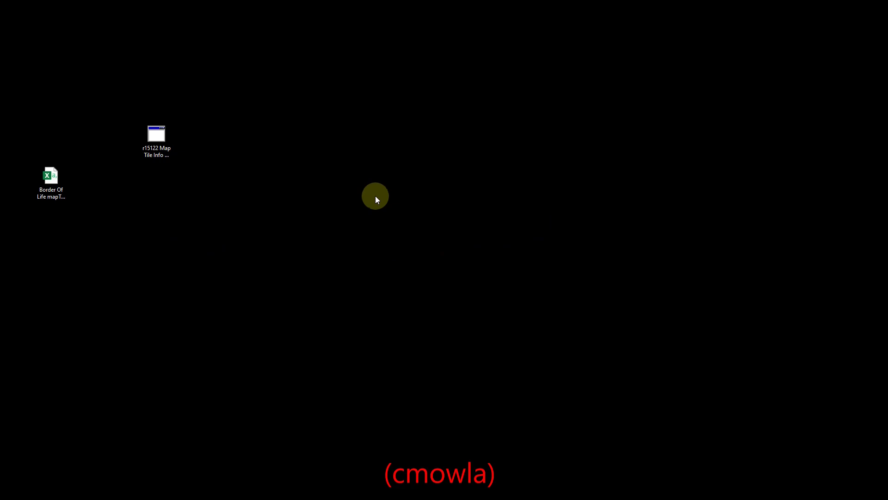
{"action": "left_click_drag", "start_coordinate": [559, 309], "coordinate": [397, 208]}
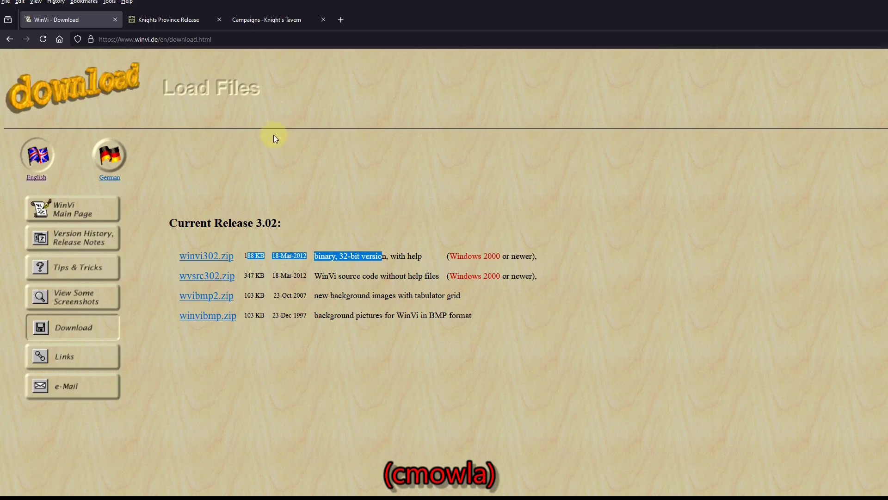
Switch from the WinVi download page to the WinVi editor and turn on hex edit mode.
{"action": "left_click", "coordinate": [249, 254]}
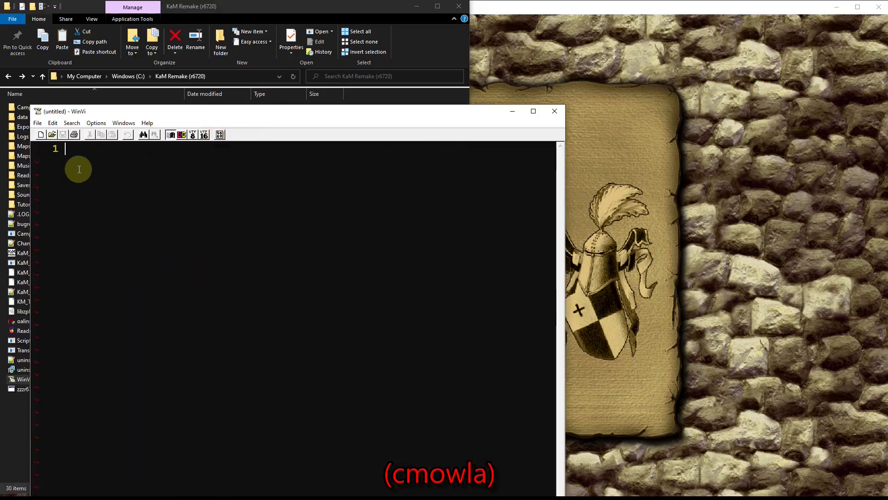
{"action": "left_click", "coordinate": [220, 135]}
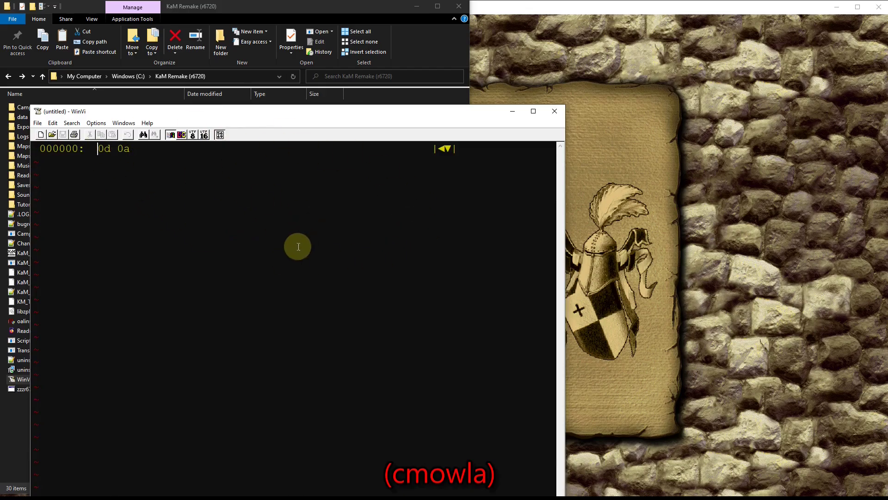
Inspect the user-defined foreground color of the edit area in WinVi's color settings.
{"action": "left_click", "coordinate": [103, 123]}
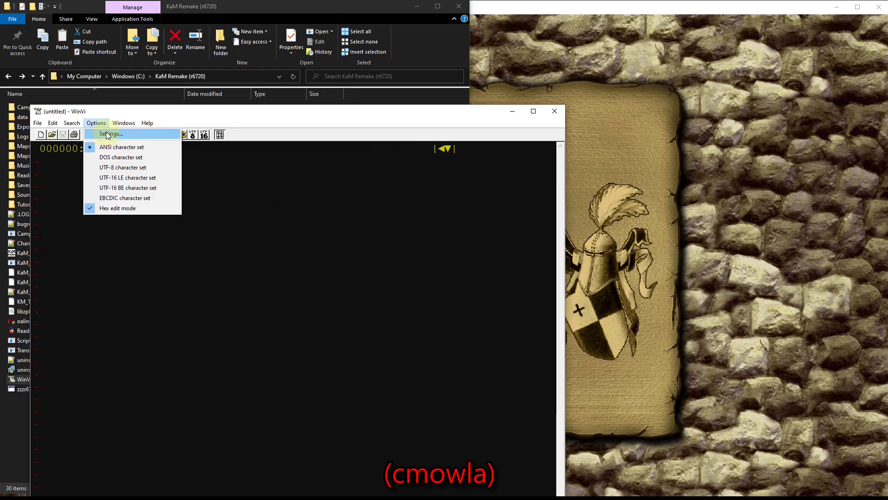
{"action": "left_click", "coordinate": [107, 134]}
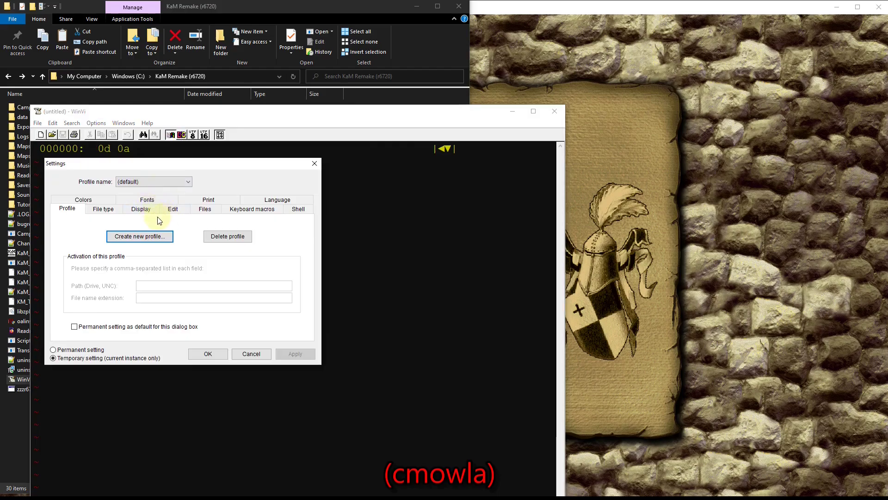
{"action": "left_click", "coordinate": [90, 200]}
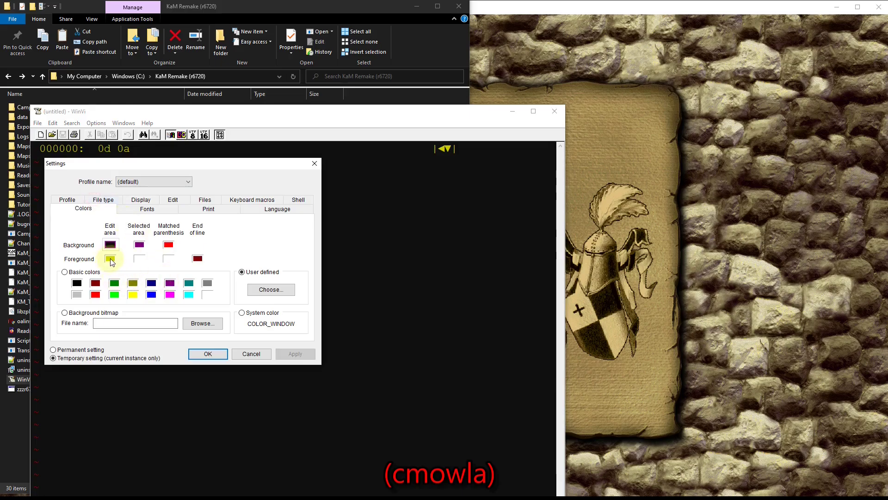
{"action": "left_click", "coordinate": [111, 261]}
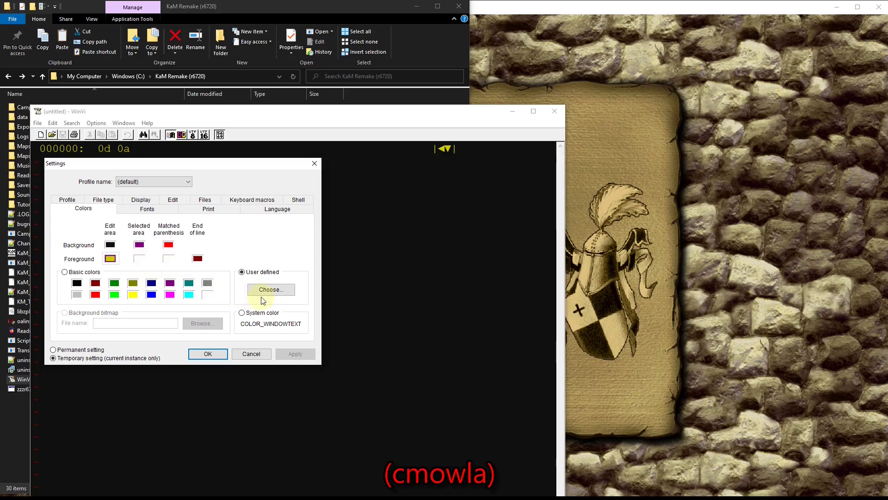
{"action": "left_click", "coordinate": [273, 290]}
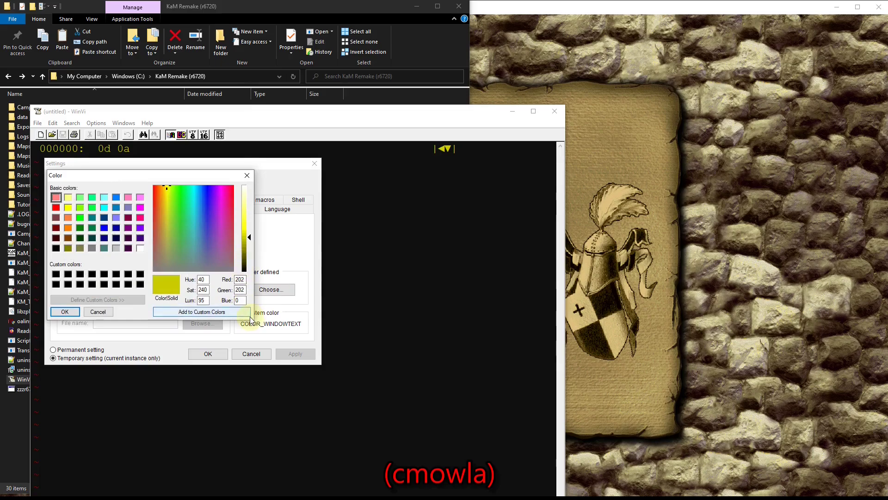
{"action": "left_click", "coordinate": [64, 311]}
Inspect the background colors assigned to the edit area and the selected area.
{"action": "left_click", "coordinate": [110, 244]}
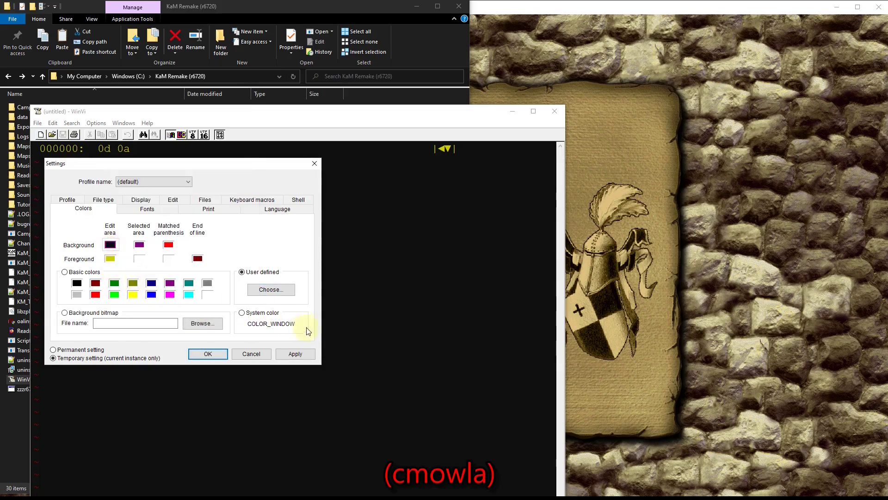
{"action": "left_click", "coordinate": [271, 290]}
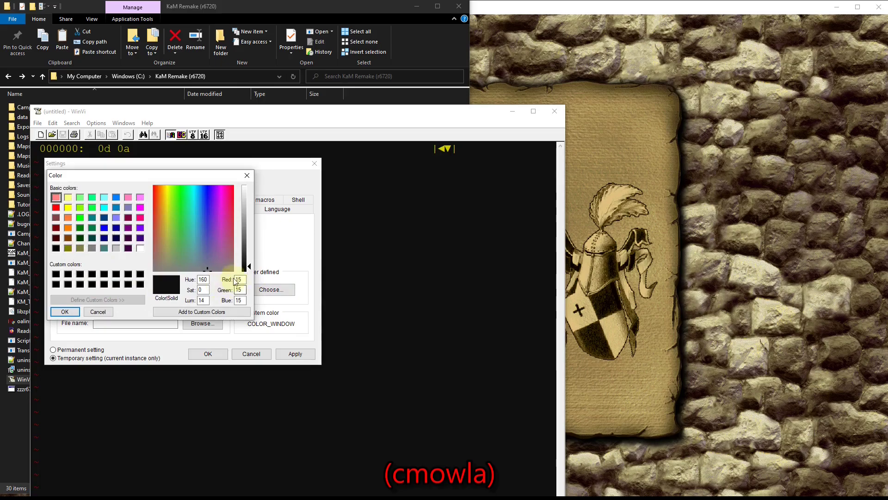
{"action": "key", "text": "Return"}
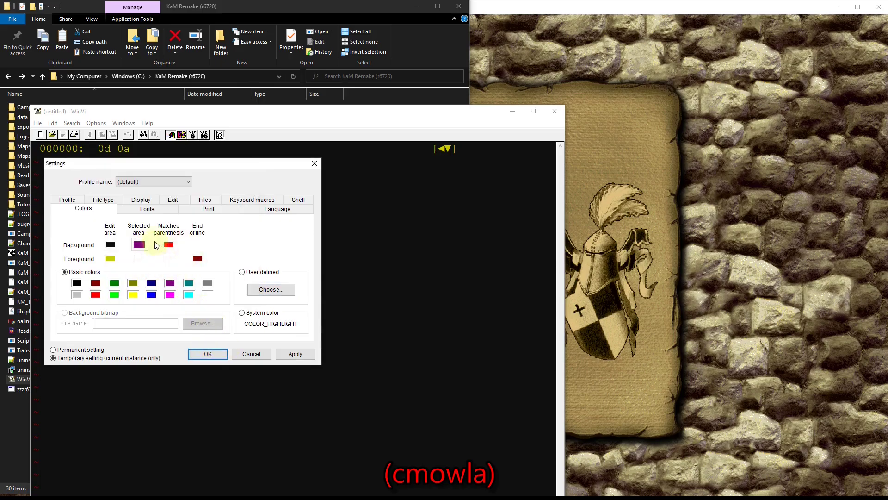
{"action": "left_click", "coordinate": [250, 290]}
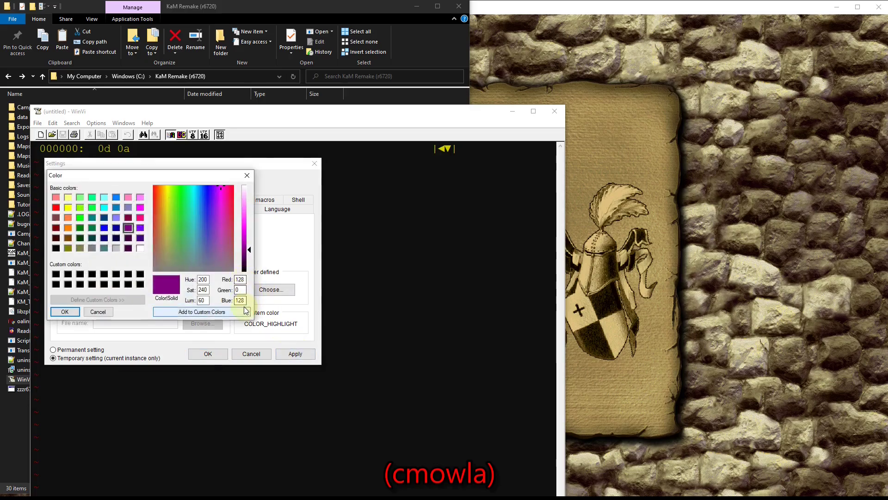
{"action": "left_click", "coordinate": [96, 311]}
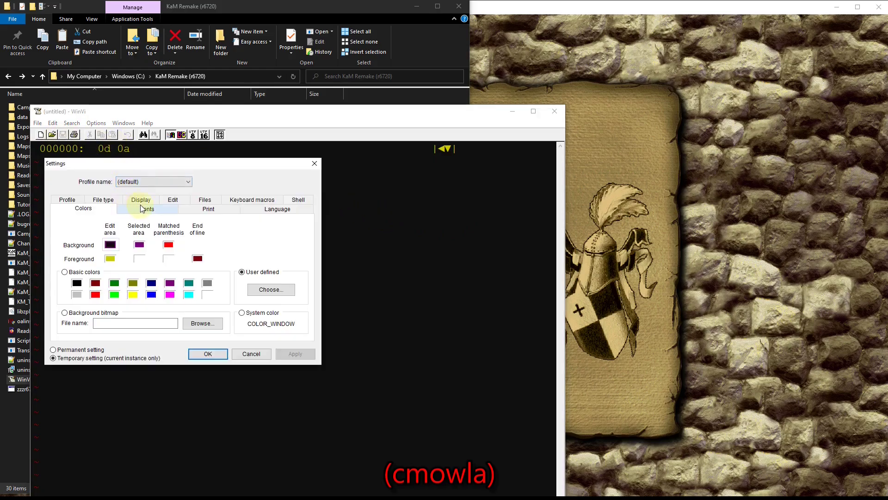
Choose Courier New, Bold, 18 pt as the text mode font in the settings.
{"action": "left_click", "coordinate": [145, 209]}
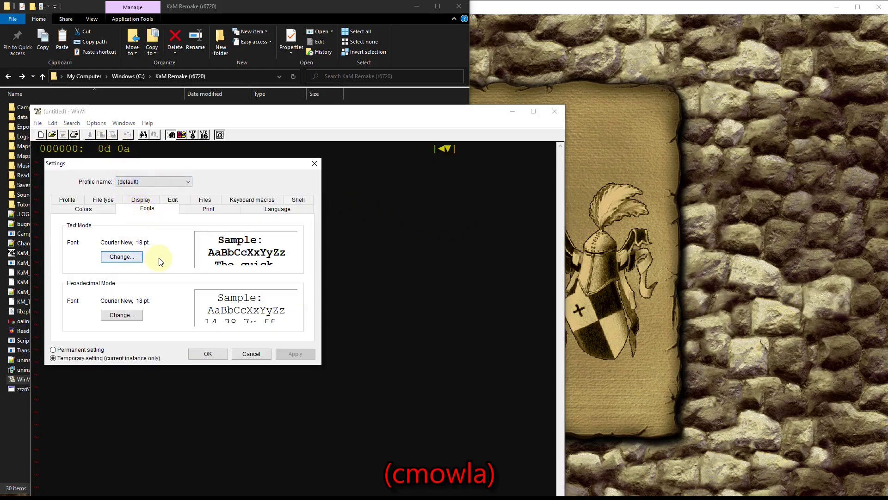
{"action": "left_click", "coordinate": [123, 258]}
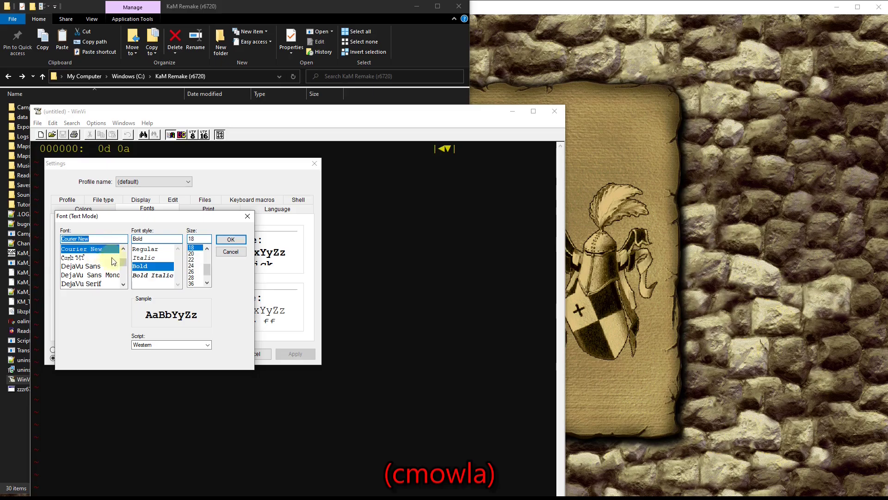
{"action": "double_click", "coordinate": [109, 255]}
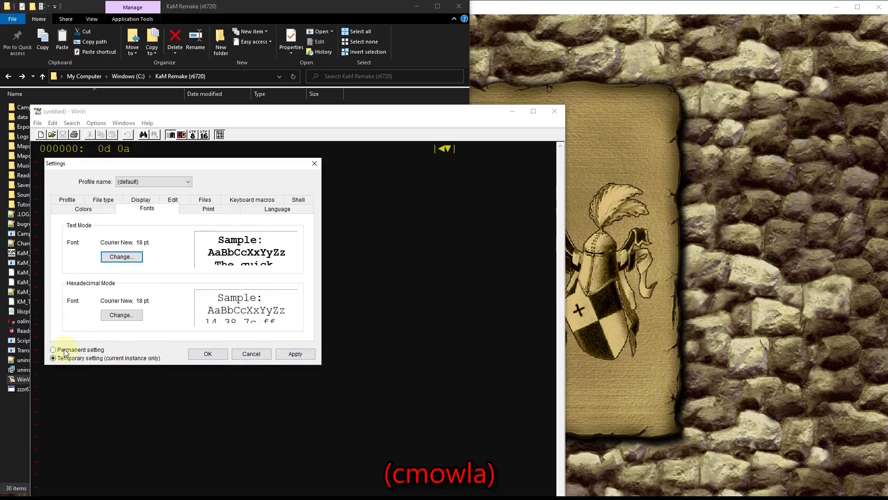
Mark the settings as permanent, review the file type options, and close the settings without applying.
{"action": "left_click", "coordinate": [87, 350]}
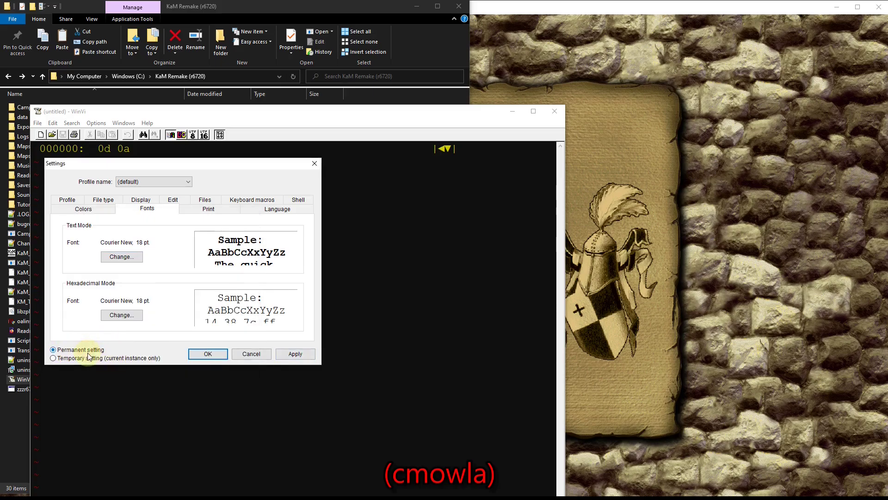
{"action": "left_click", "coordinate": [118, 209]}
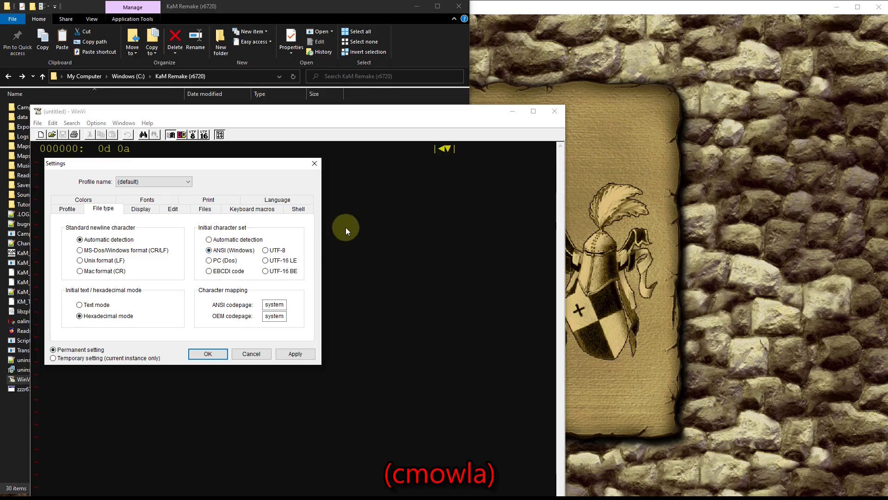
{"action": "left_click", "coordinate": [315, 164]}
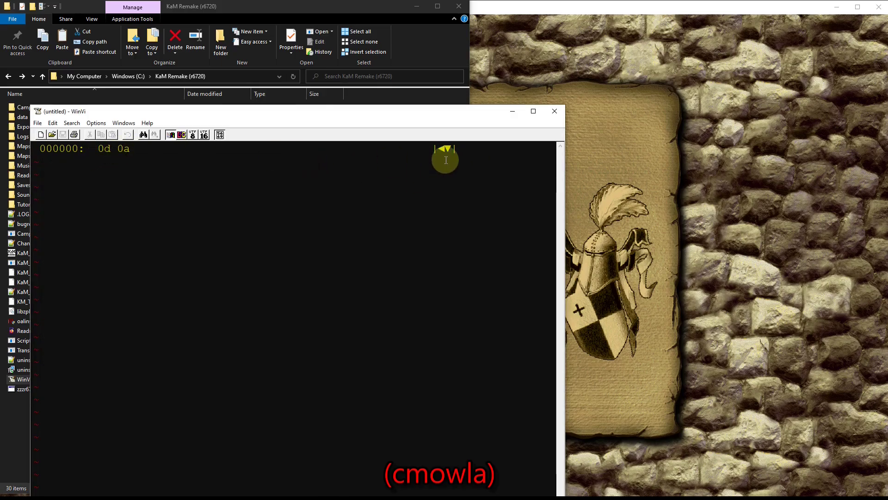
Open Border Of Life.map in WinVi with its contents shown in hexadecimal mode.
{"action": "left_click", "coordinate": [220, 134]}
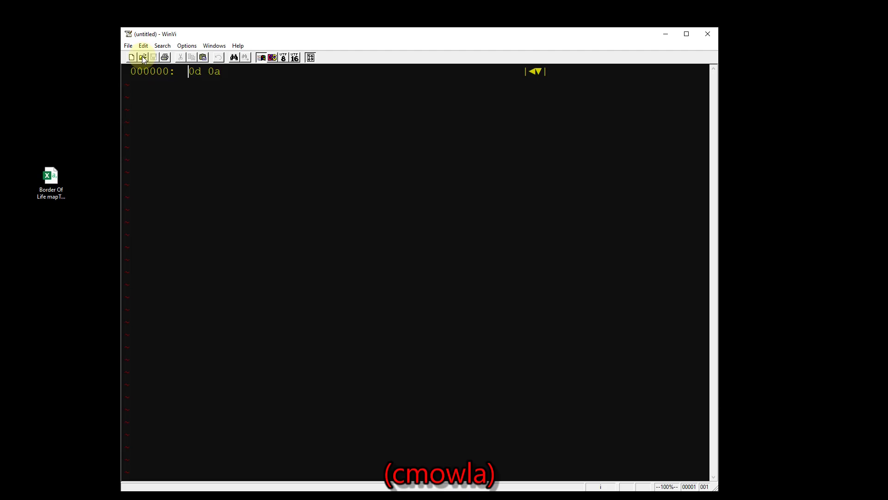
{"action": "left_click", "coordinate": [142, 56]}
{"action": "left_click", "coordinate": [780, 394]}
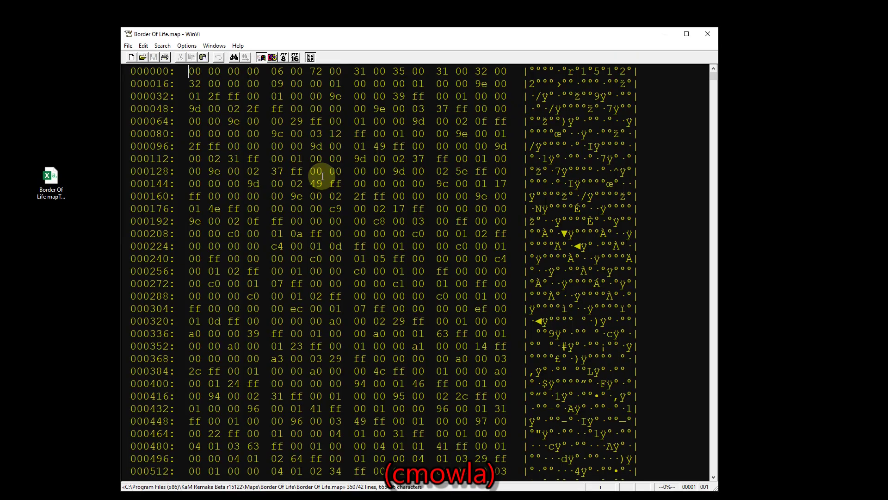
Highlight the r15122 version text in the file header, and the 09 byte in row 000016.
{"action": "left_click_drag", "start_coordinate": [569, 72], "coordinate": [530, 83]}
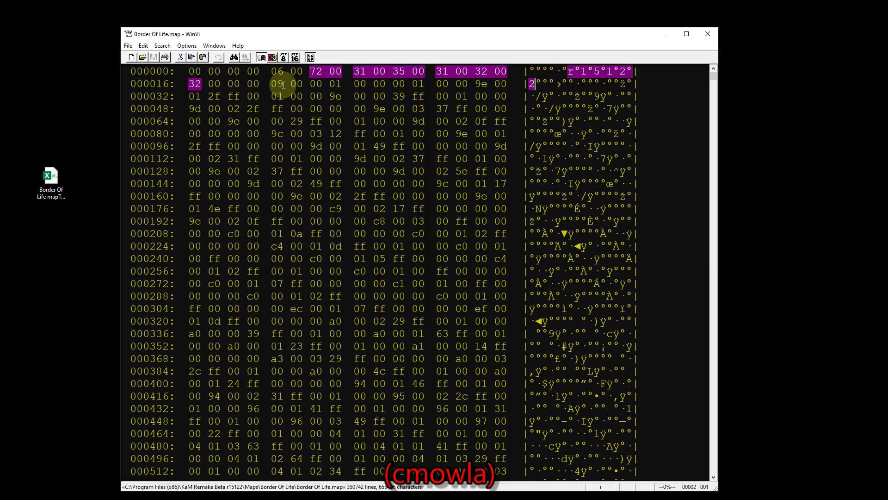
{"action": "left_click", "coordinate": [268, 84]}
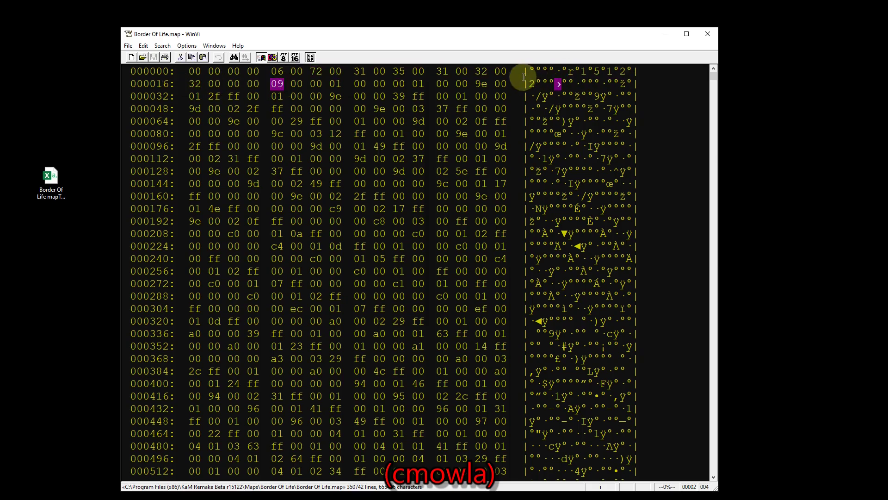
Go through the header bytes from the end of row 000000 to the 09 byte in row 000016, highlighting them.
{"action": "left_click_drag", "start_coordinate": [499, 71], "coordinate": [515, 72]}
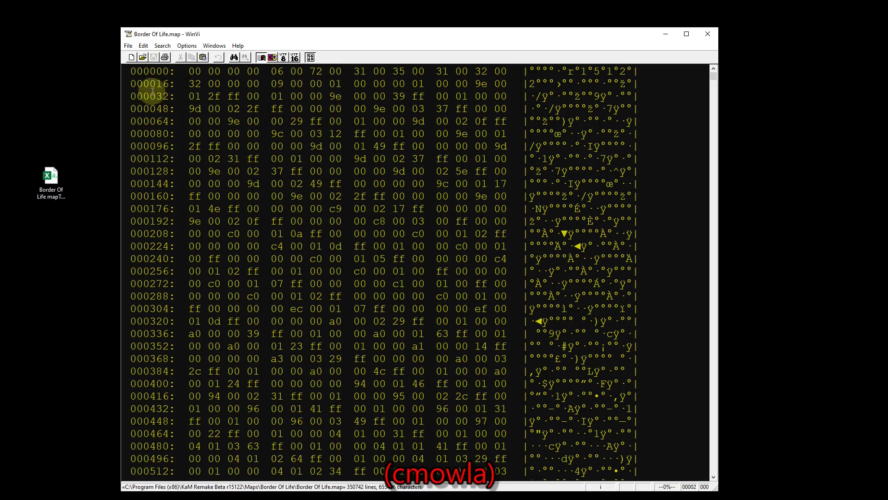
{"action": "left_click", "coordinate": [179, 84]}
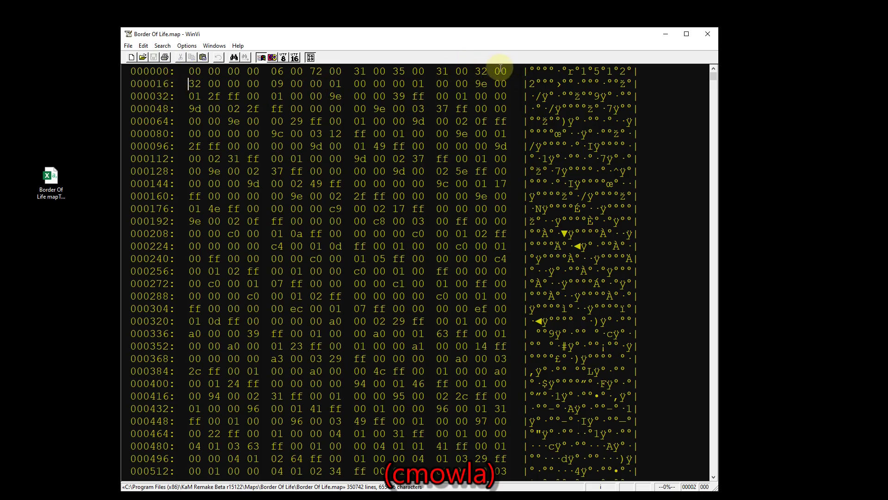
{"action": "left_click_drag", "start_coordinate": [496, 71], "coordinate": [508, 72]}
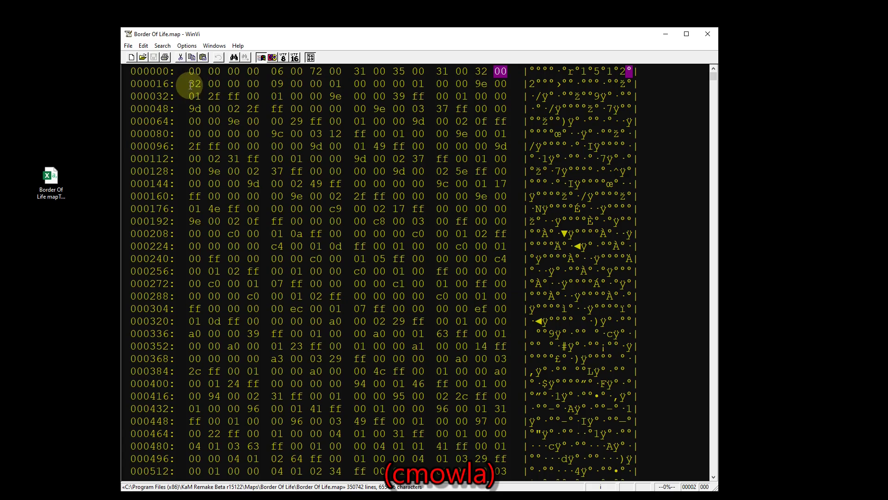
{"action": "left_click_drag", "start_coordinate": [188, 83], "coordinate": [271, 84]}
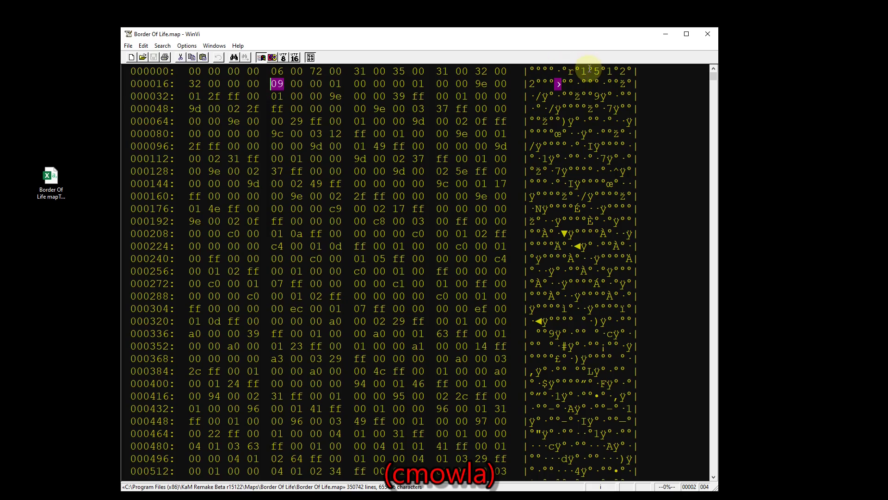
Highlight the version digits 15122 across the first two rows, and the 09 byte in row 000016.
{"action": "left_click", "coordinate": [604, 70]}
{"action": "left_click", "coordinate": [278, 83]}
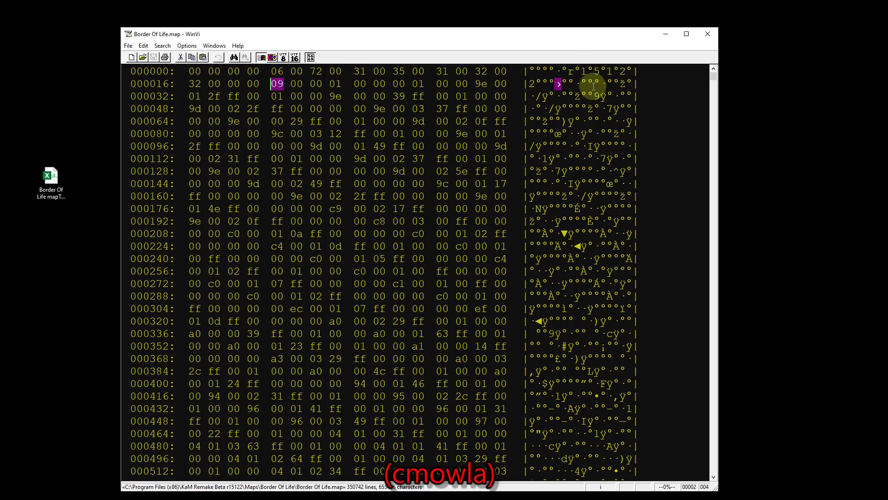
{"action": "left_click", "coordinate": [584, 71]}
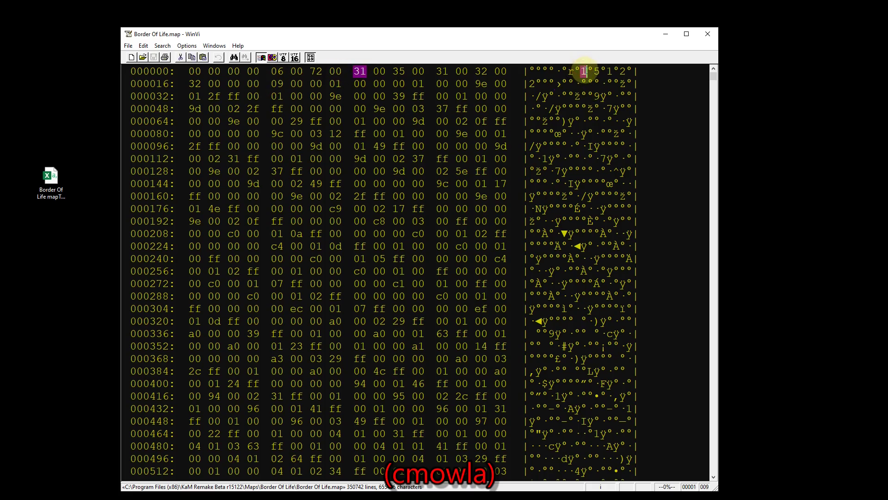
{"action": "left_click_drag", "start_coordinate": [584, 71], "coordinate": [203, 86]}
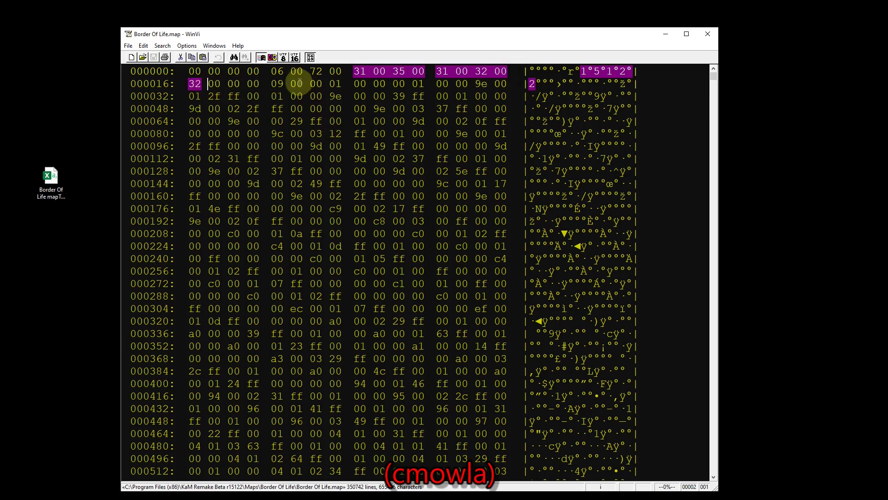
{"action": "left_click", "coordinate": [276, 84]}
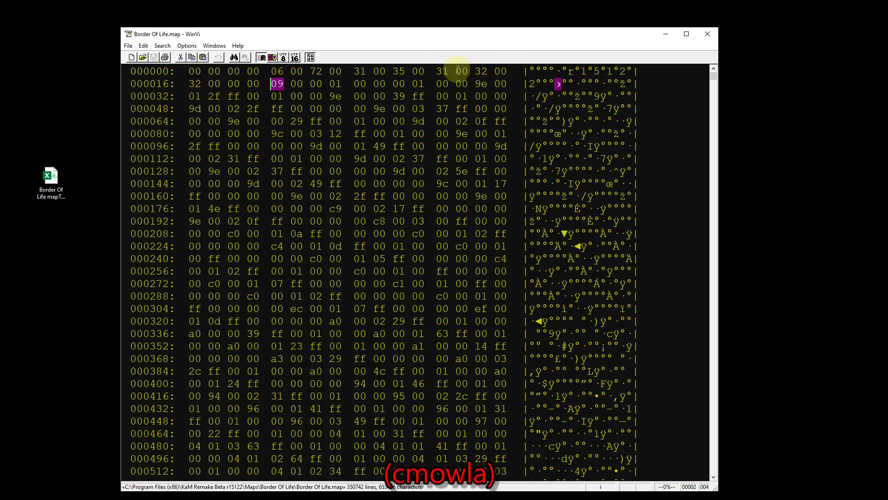
Highlight the digits of the version number individually in the header's character view, ending on the 09 length byte.
{"action": "left_click_drag", "start_coordinate": [616, 71], "coordinate": [609, 71]}
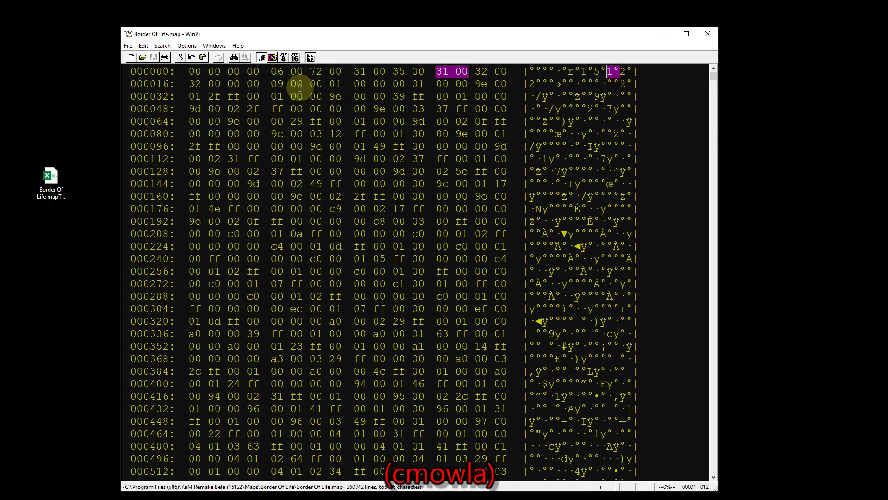
{"action": "left_click", "coordinate": [584, 71]}
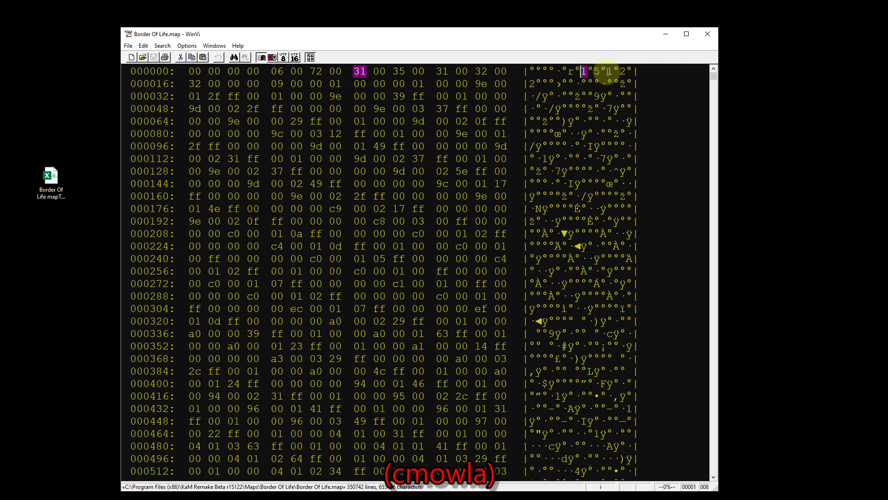
{"action": "left_click", "coordinate": [597, 70]}
{"action": "left_click", "coordinate": [608, 71]}
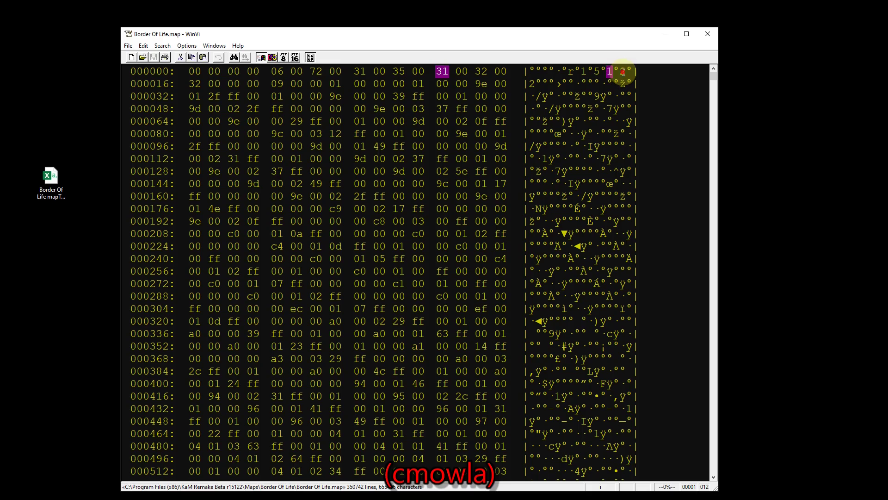
{"action": "left_click", "coordinate": [622, 71]}
{"action": "left_click", "coordinate": [277, 84]}
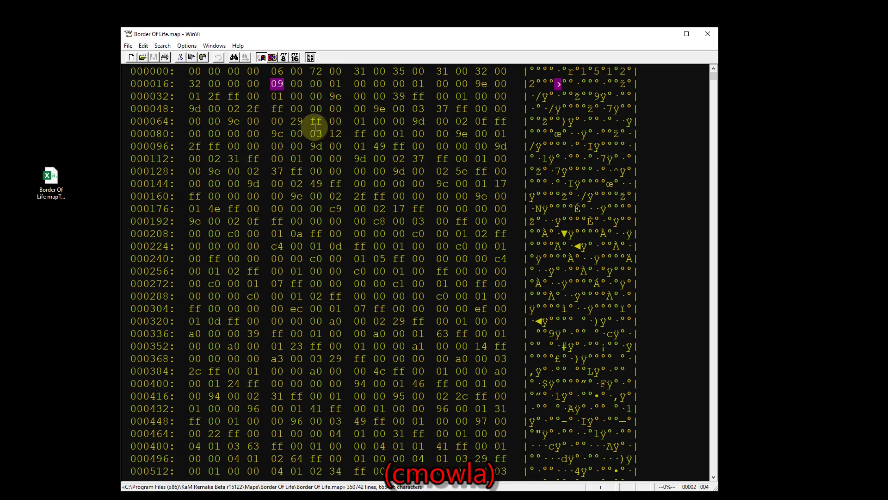
Switch to r15122 Map Tile Info Getter.hta in Notepad++ and highlight the first mapWidth and mapHeight lines under the map dimensions comment.
{"action": "left_click_drag", "start_coordinate": [298, 34], "coordinate": [458, 36]}
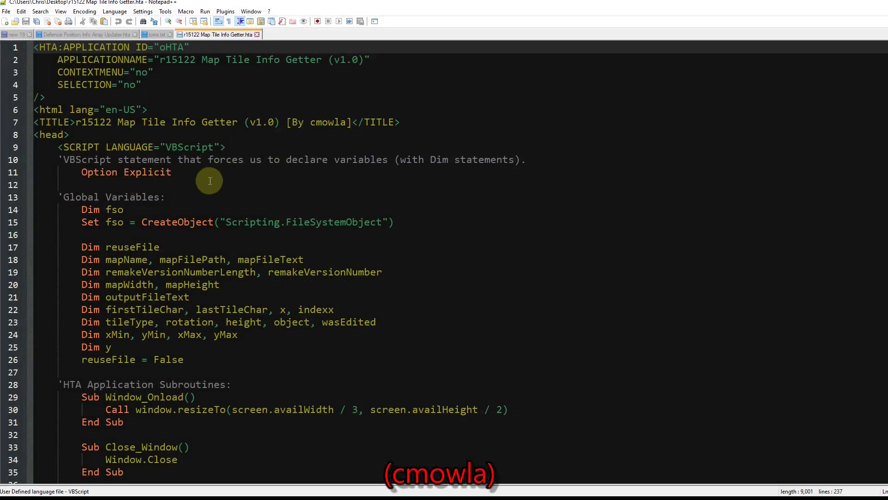
{"action": "scroll", "coordinate": [236, 196], "scroll_direction": "down", "scroll_amount": 9}
{"action": "scroll", "coordinate": [217, 257], "scroll_direction": "down", "scroll_amount": 6}
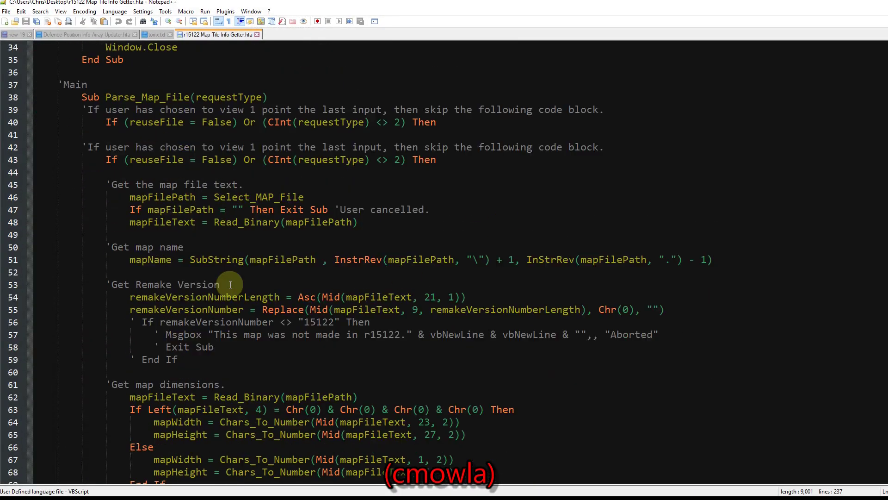
{"action": "left_click", "coordinate": [484, 252]}
{"action": "left_click_drag", "start_coordinate": [447, 244], "coordinate": [65, 235]}
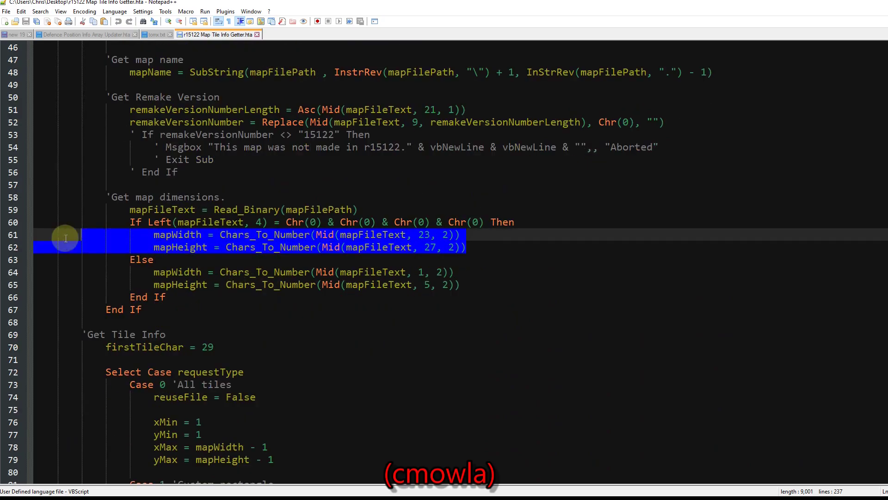
{"action": "left_click", "coordinate": [387, 250]}
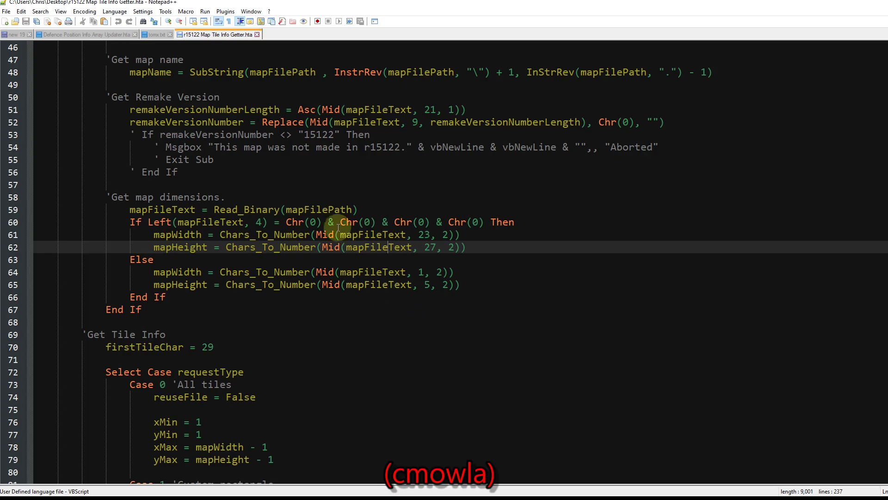
Compare the script's four Chr(0) values and the mapWidth arguments 23, 2 with the corresponding bytes of Border Of Life.map in WinVi.
{"action": "left_click_drag", "start_coordinate": [285, 223], "coordinate": [483, 224]}
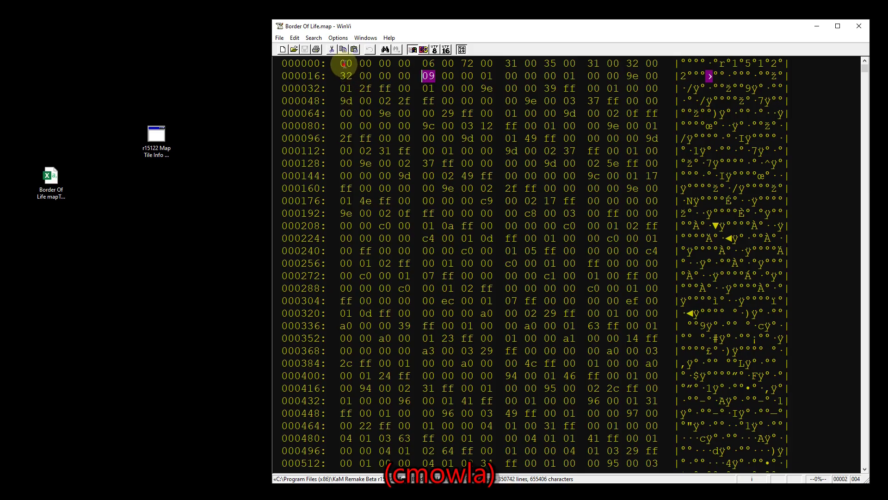
{"action": "left_click_drag", "start_coordinate": [343, 65], "coordinate": [407, 64]}
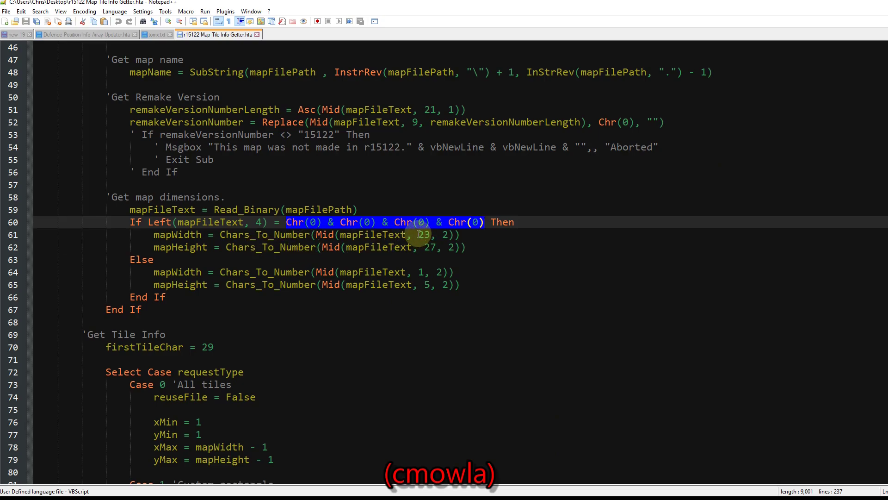
{"action": "double_click", "coordinate": [426, 236]}
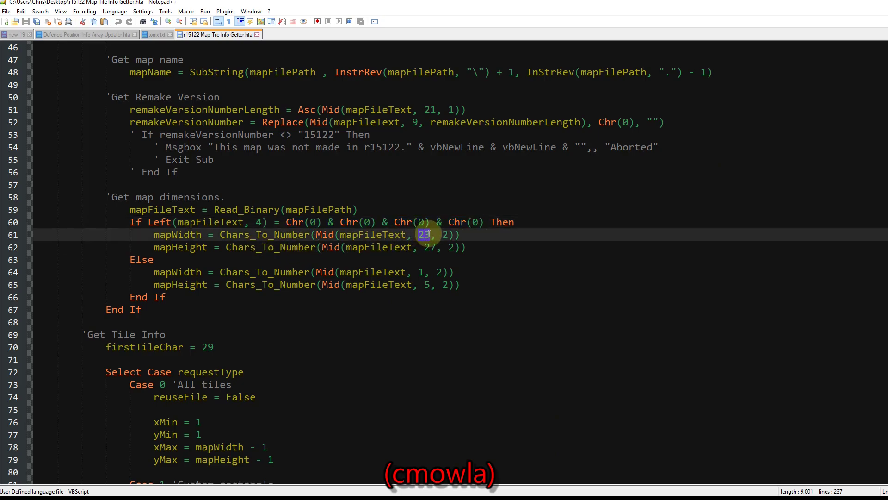
{"action": "left_click_drag", "start_coordinate": [429, 235], "coordinate": [450, 235]}
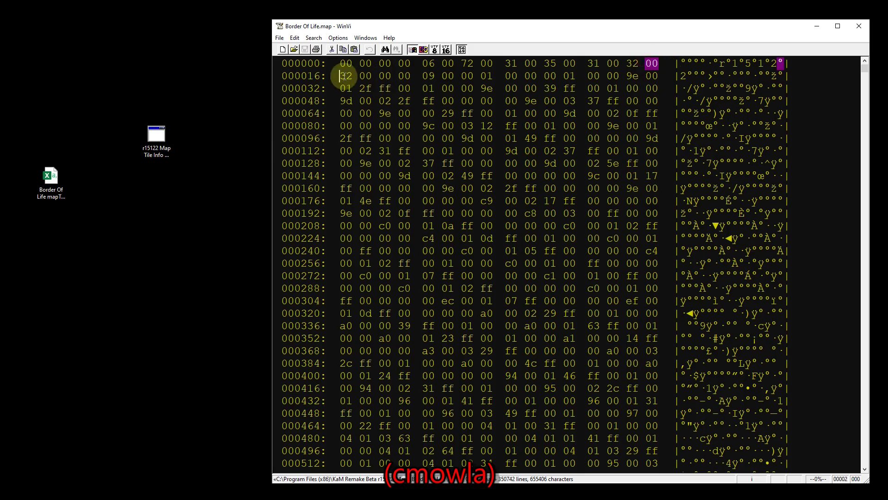
{"action": "left_click_drag", "start_coordinate": [341, 75], "coordinate": [498, 74]}
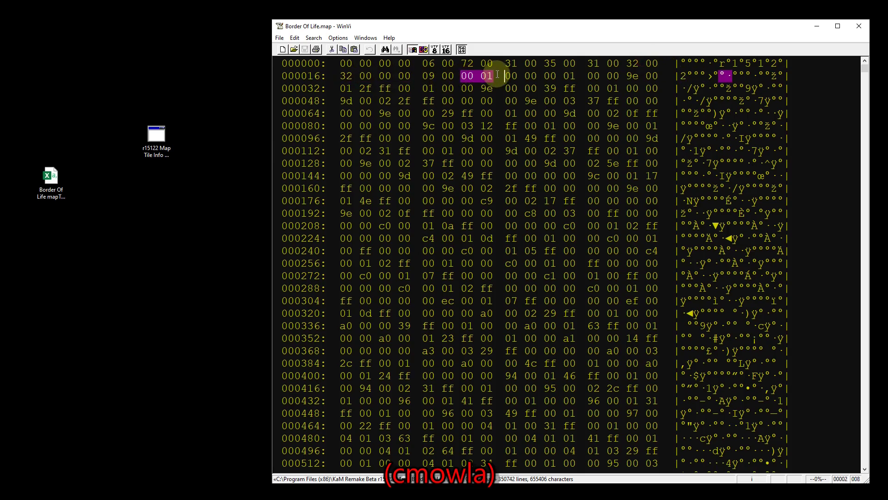
Try C0 as the first map width byte in row 000016, undo it, and reselect that byte.
{"action": "type", "text": "C0"}
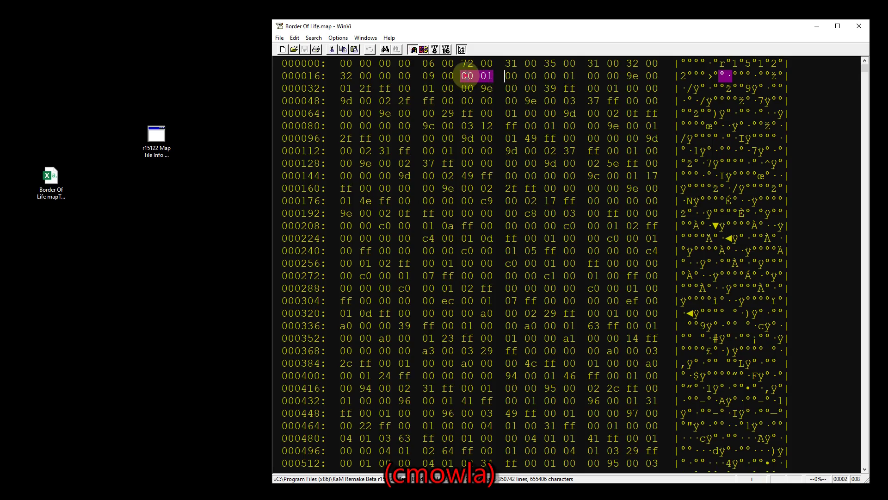
{"action": "key", "text": "ctrl+z"}
{"action": "mouse_move", "coordinate": [479, 75]}
{"action": "left_mouse_down"}
{"action": "mouse_move", "coordinate": [491, 75]}
{"action": "mouse_move", "coordinate": [480, 75]}
{"action": "left_mouse_up"}
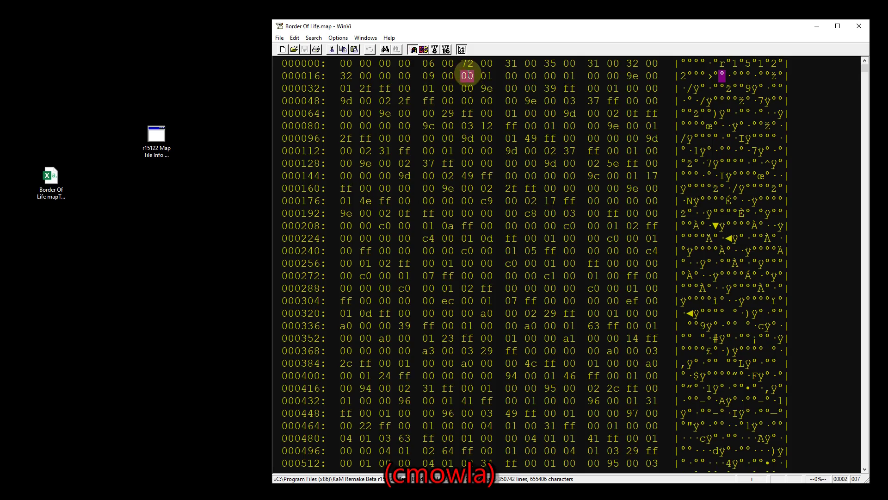
Bring up the Hex Codes (0 - 255) image in IrfanView and view the table from its beginning.
{"action": "key", "text": "alt+Tab"}
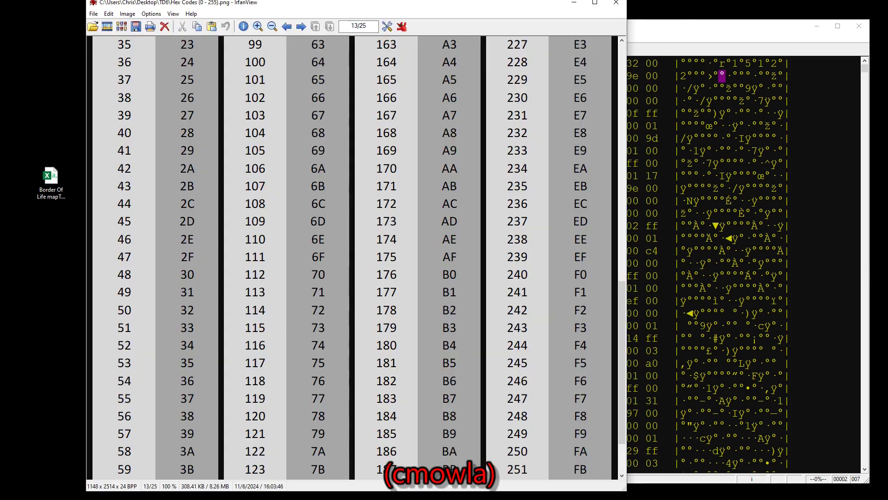
{"action": "left_click_drag", "start_coordinate": [165, 6], "coordinate": [151, 13]}
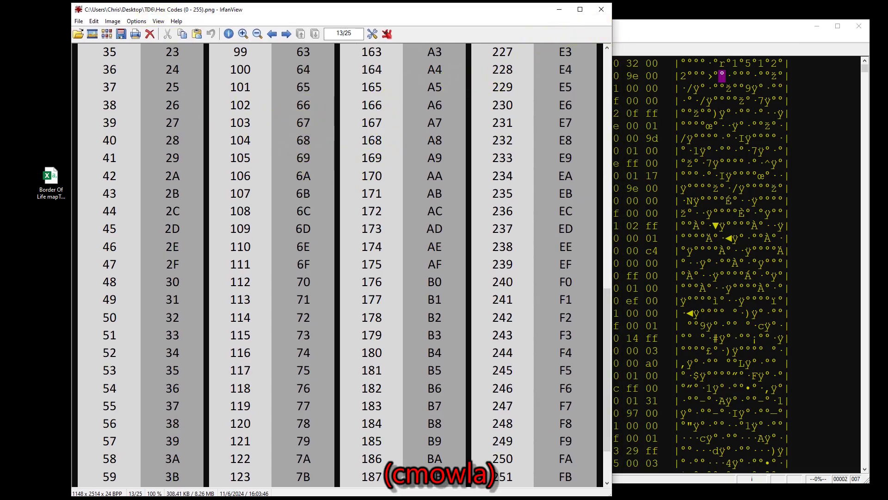
{"action": "left_click_drag", "start_coordinate": [604, 330], "coordinate": [623, 87]}
{"action": "key", "text": "Escape"}
Highlight each map width byte in row 000016 and check the values against the Hex Codes (0 - 255) table.
{"action": "left_click", "coordinate": [490, 76]}
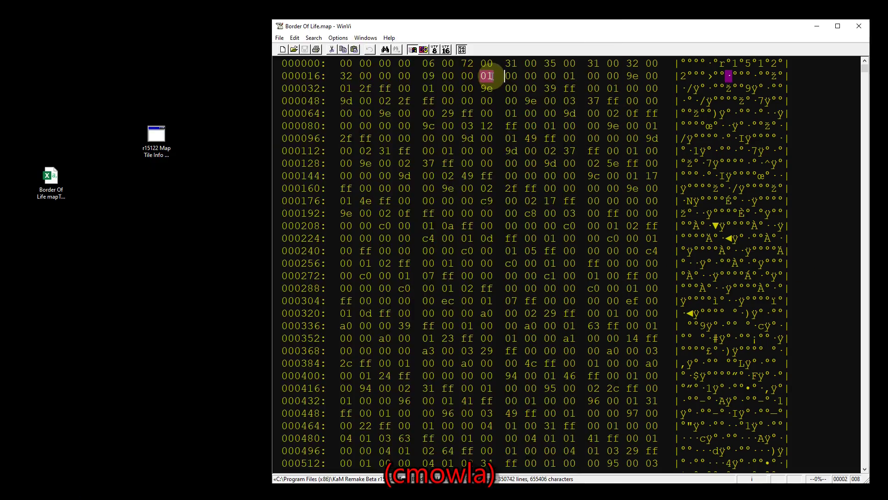
{"action": "left_click", "coordinate": [468, 76]}
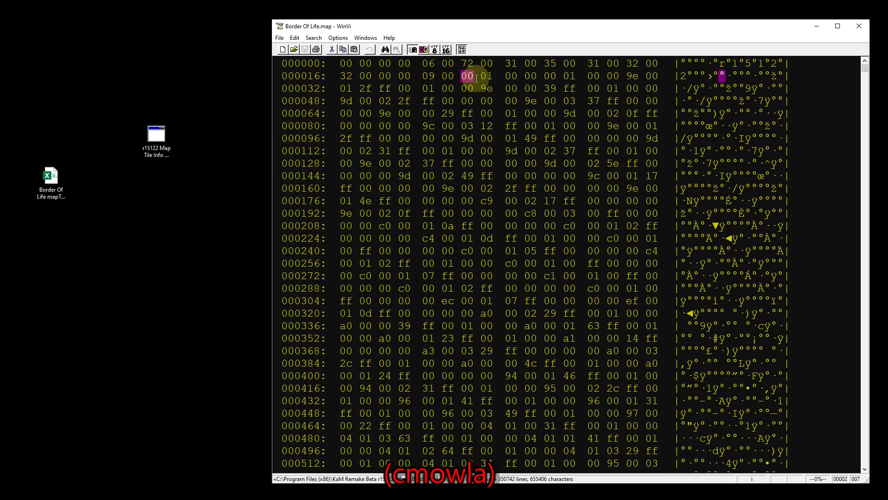
{"action": "key", "text": "alt+Tab"}
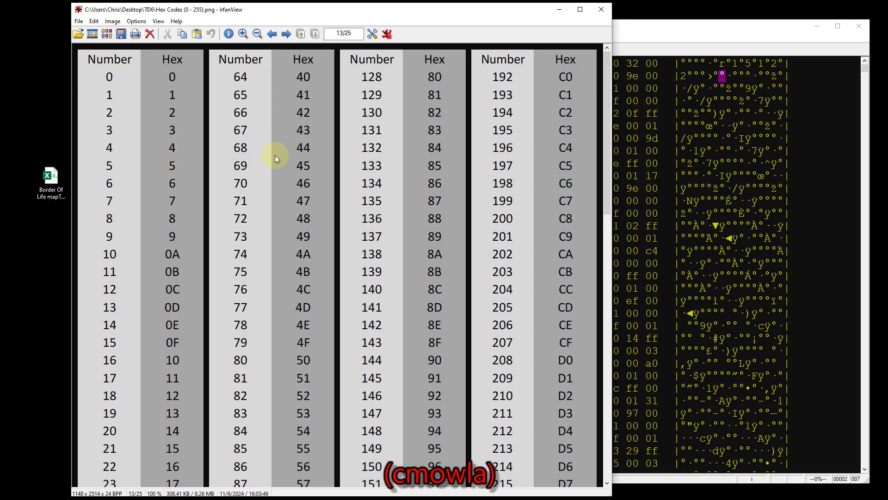
{"action": "left_click", "coordinate": [559, 9]}
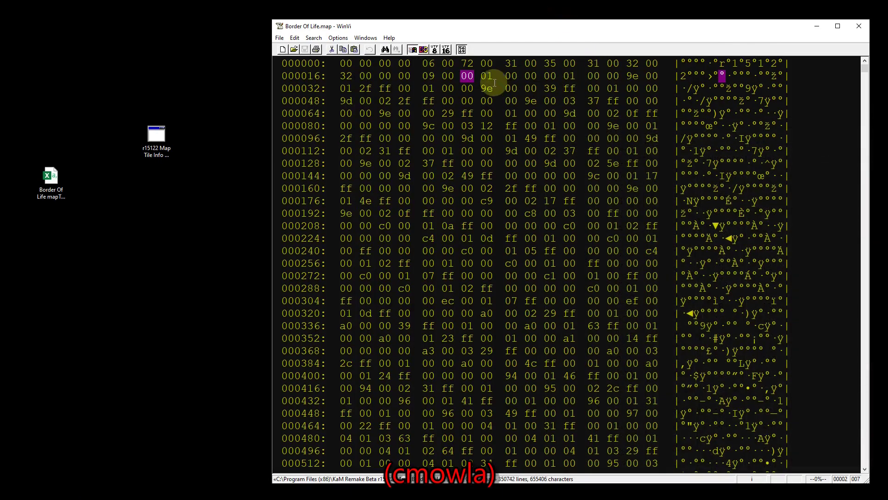
Highlight the map width and height byte pairs in row 000016, and the mapHeight arguments 27, 2 in the Notepad++ script.
{"action": "left_click_drag", "start_coordinate": [486, 76], "coordinate": [452, 76]}
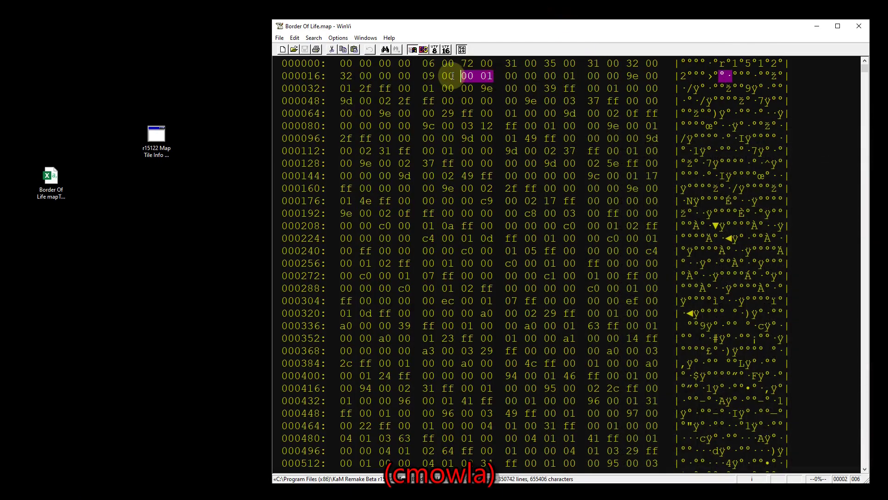
{"action": "left_click_drag", "start_coordinate": [574, 75], "coordinate": [537, 72]}
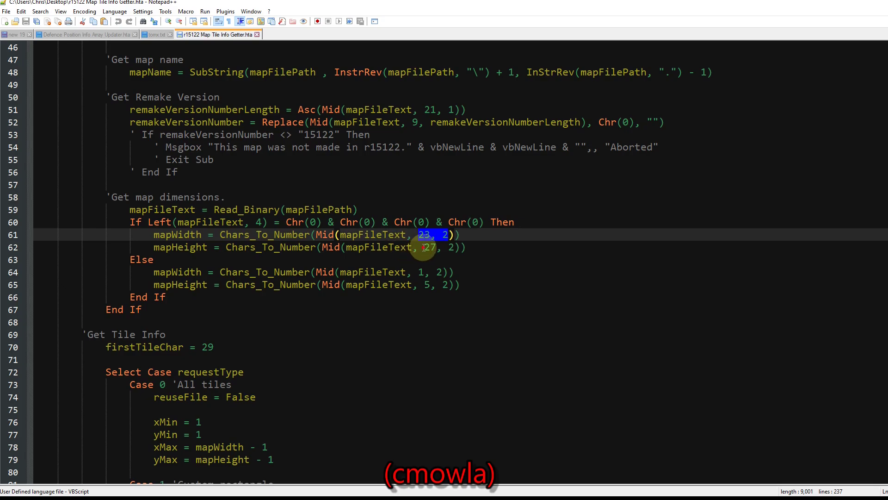
{"action": "left_click_drag", "start_coordinate": [424, 248], "coordinate": [453, 247]}
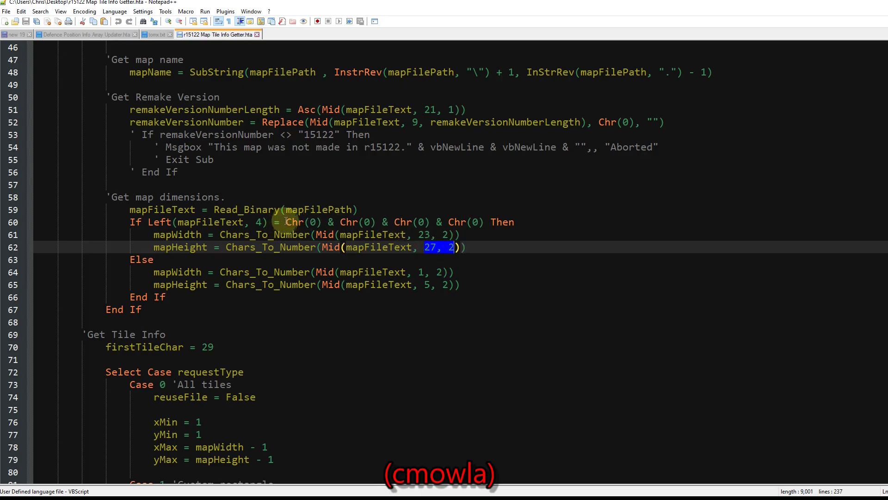
Highlight the Chr(0) condition and the Else branch's dimension offsets in the script, and the corresponding leading bytes of the map in WinVi.
{"action": "left_click_drag", "start_coordinate": [286, 222], "coordinate": [490, 224]}
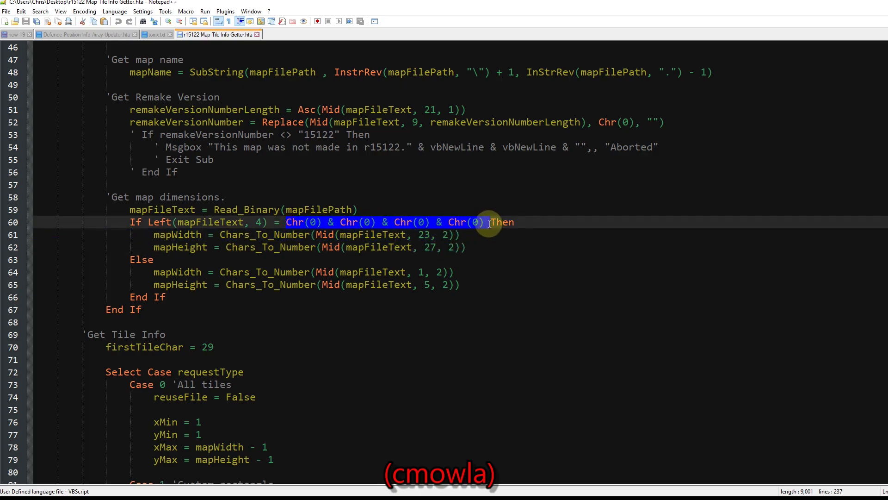
{"action": "left_click_drag", "start_coordinate": [419, 272], "coordinate": [448, 284]}
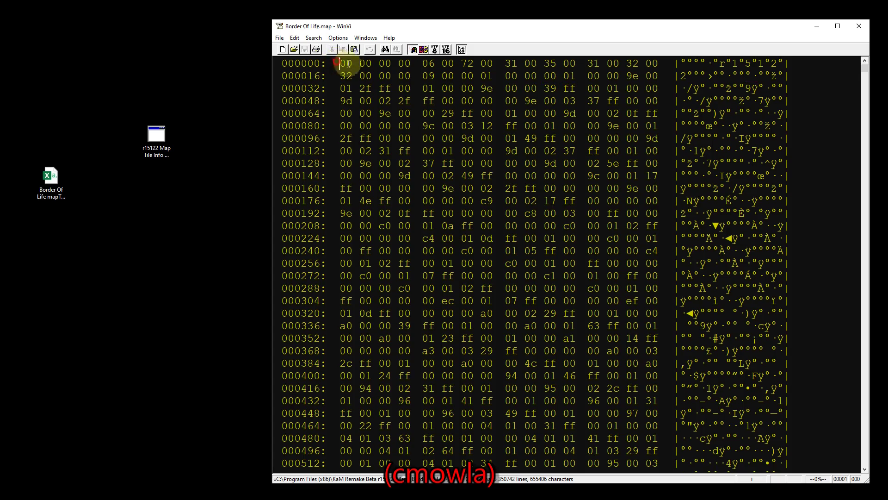
{"action": "left_click_drag", "start_coordinate": [342, 63], "coordinate": [455, 63]}
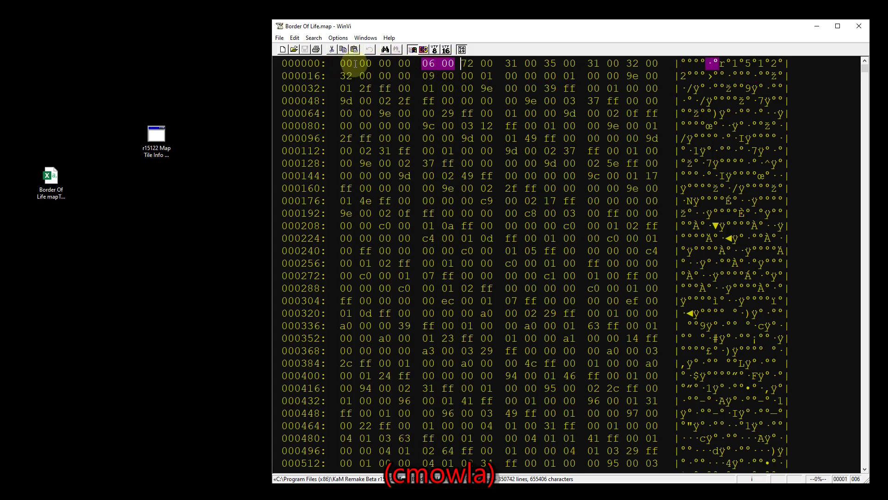
Highlight the first two bytes of row 000000 one by one, and each byte of the 06 00 pair in that row.
{"action": "left_click_drag", "start_coordinate": [360, 64], "coordinate": [378, 63]}
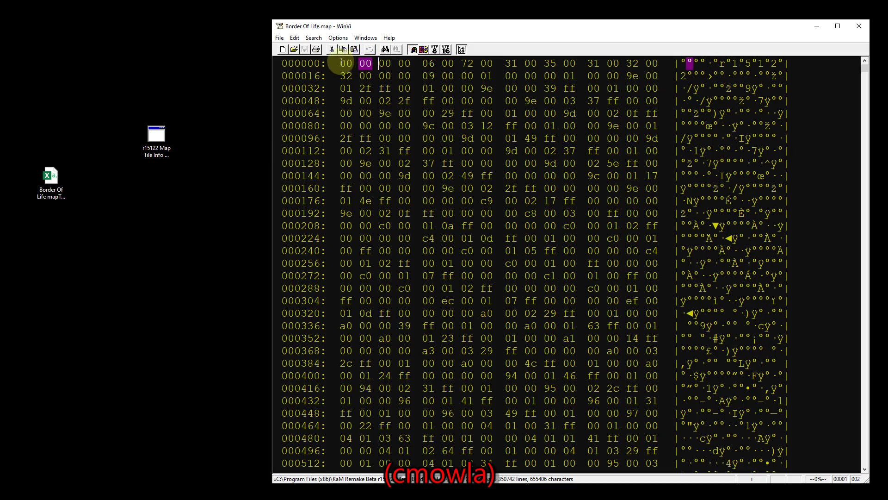
{"action": "left_click", "coordinate": [347, 63]}
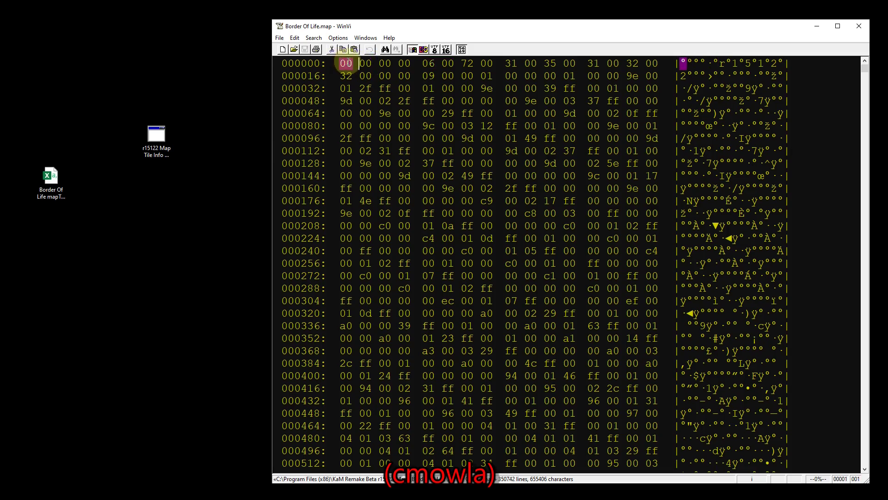
{"action": "left_click_drag", "start_coordinate": [442, 63], "coordinate": [462, 64]}
{"action": "left_click", "coordinate": [435, 64]}
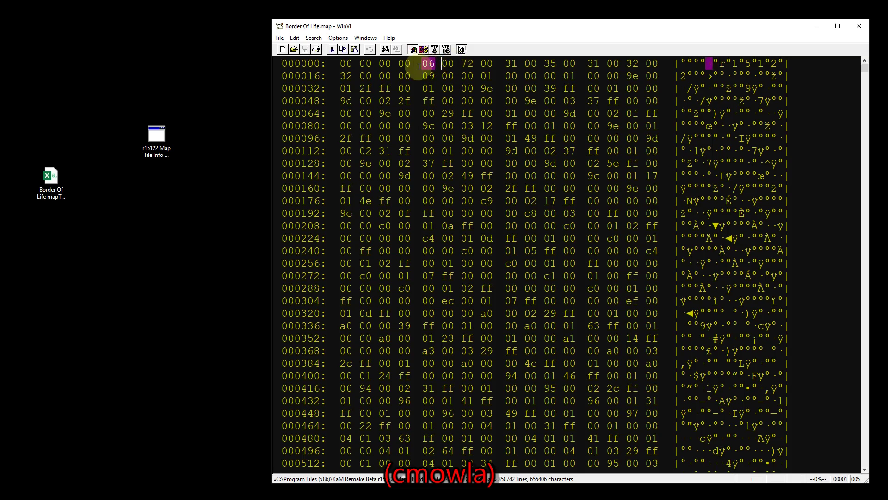
{"action": "left_click", "coordinate": [448, 64]}
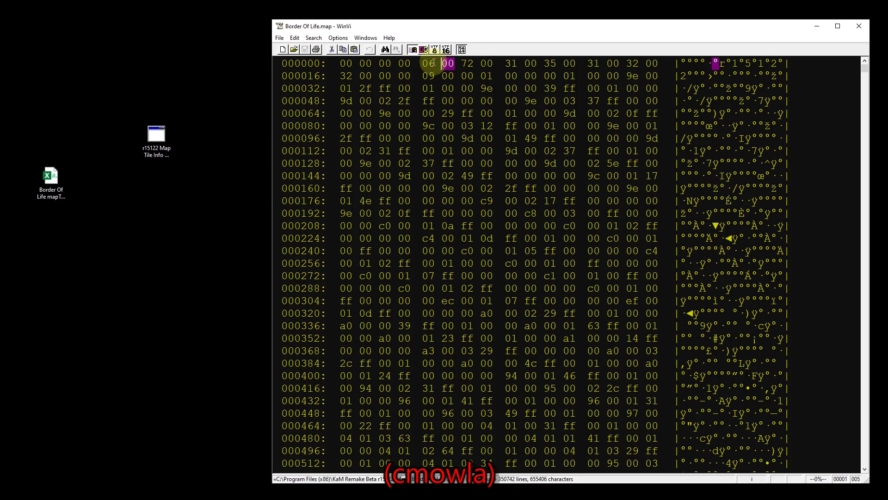
{"action": "left_click", "coordinate": [427, 64]}
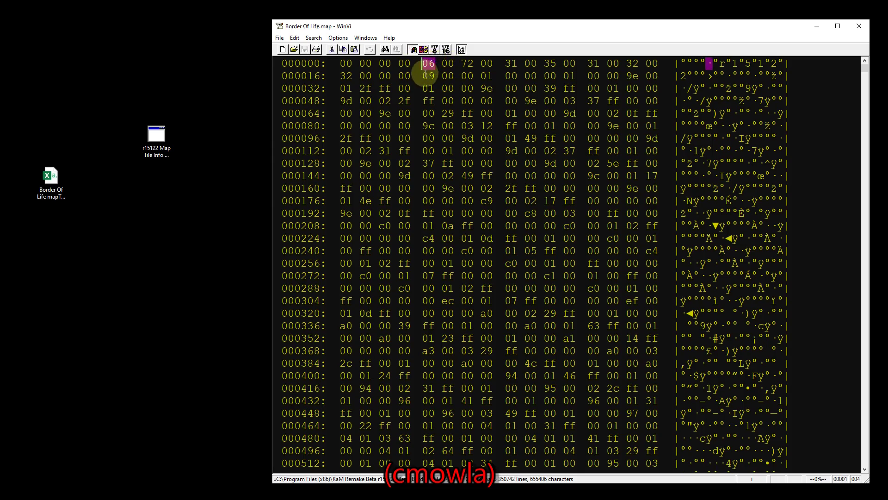
Highlight the 00 00 pair before 9e in row 000016, and select the tile data from there through the following rows.
{"action": "left_click", "coordinate": [568, 76]}
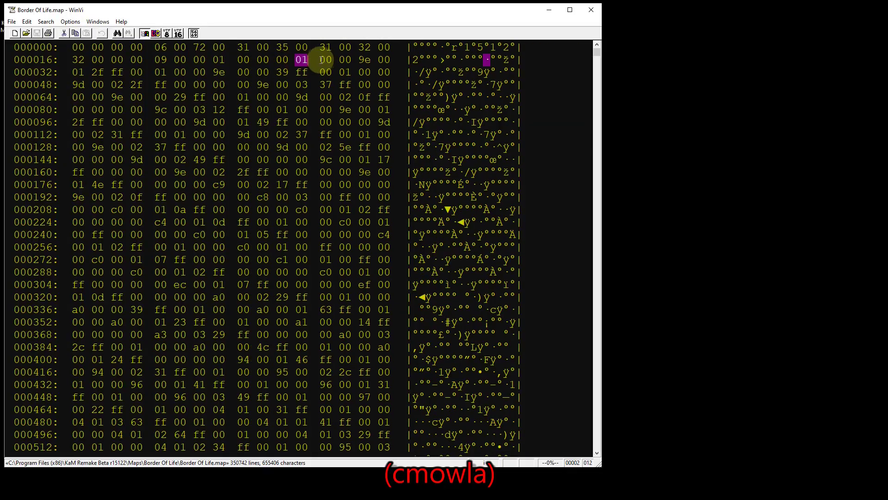
{"action": "left_click_drag", "start_coordinate": [324, 60], "coordinate": [348, 60]}
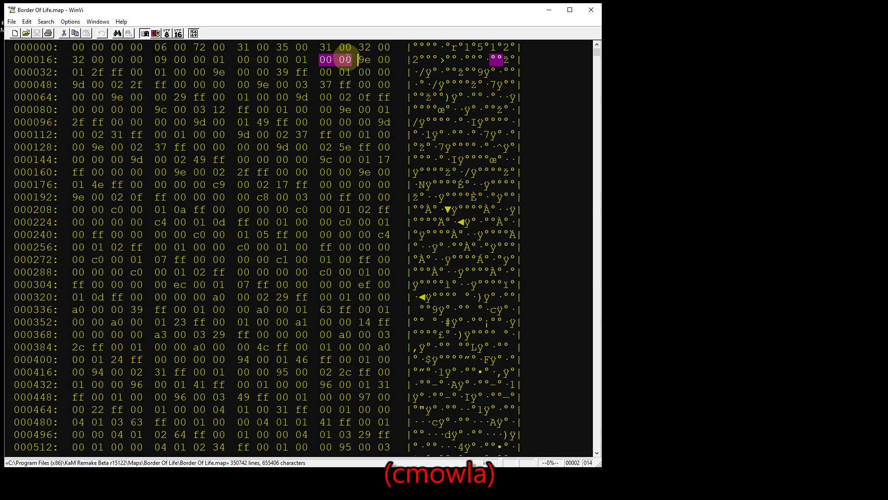
{"action": "left_click_drag", "start_coordinate": [324, 59], "coordinate": [393, 452]}
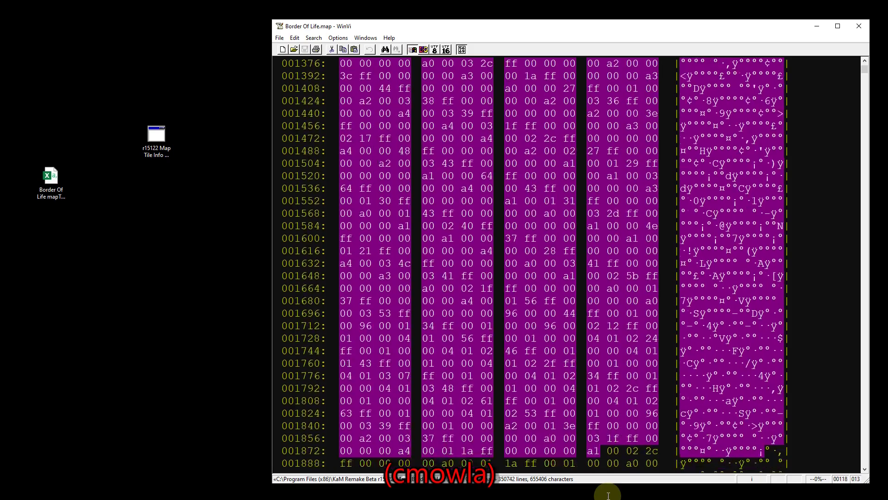
{"action": "left_click_drag", "start_coordinate": [609, 495], "coordinate": [609, 494]}
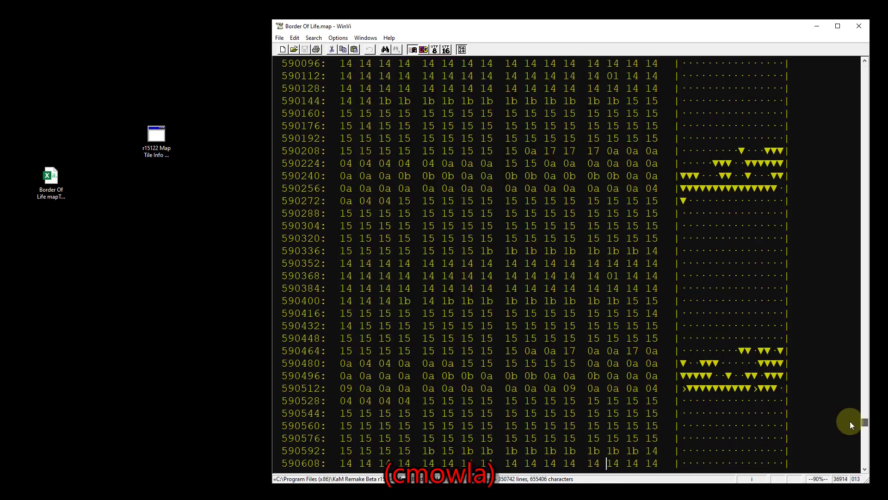
Find the end of the tile data, and highlight the ADDNTILE marker in rows 589840 to 589856 and the tile bytes preceding it.
{"action": "scroll", "coordinate": [773, 204], "scroll_direction": "up", "scroll_amount": 9}
{"action": "left_click_drag", "start_coordinate": [771, 201], "coordinate": [720, 214]}
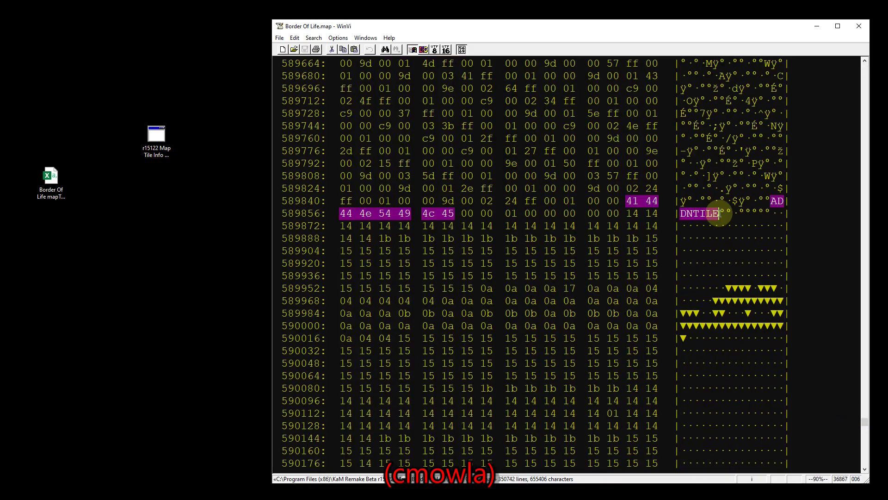
{"action": "left_click_drag", "start_coordinate": [401, 201], "coordinate": [577, 203]}
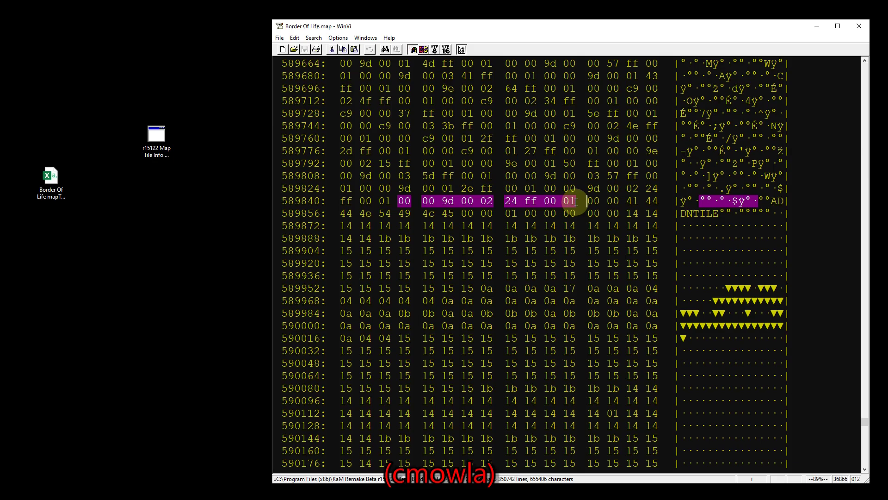
Switch to KaM Remake and inspect the corner tile at X: 1, Y: 1 of the .AA map up close.
{"action": "key", "text": "alt+Tab"}
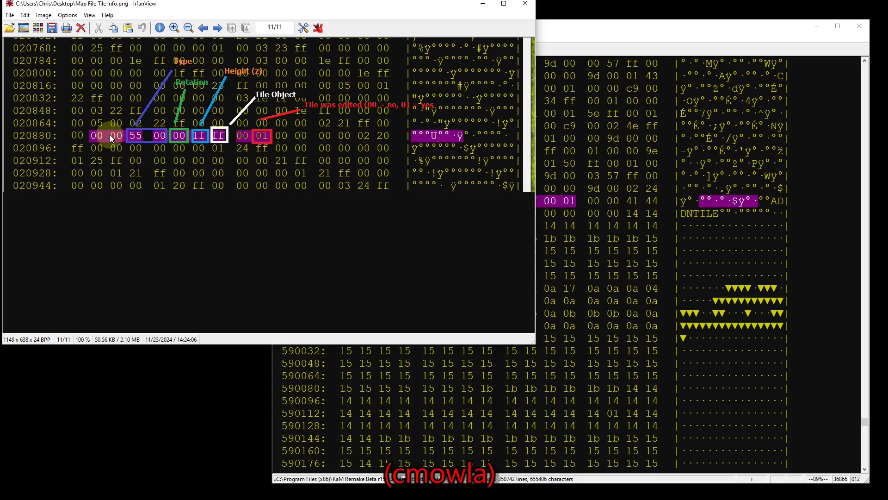
{"action": "key", "text": "alt+Tab"}
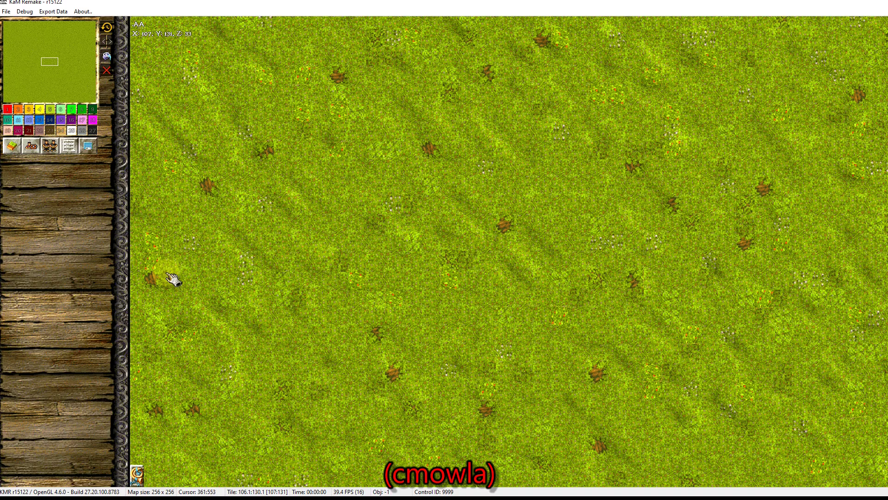
{"action": "left_click", "coordinate": [15, 32]}
{"action": "left_click_drag", "start_coordinate": [12, 29], "coordinate": [5, 21]}
{"action": "scroll", "coordinate": [282, 98], "scroll_direction": "up", "scroll_amount": 5}
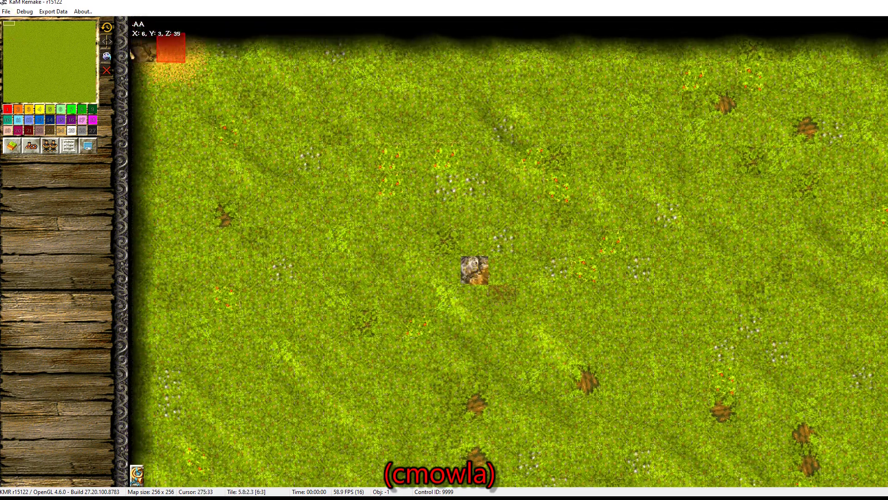
{"action": "scroll", "coordinate": [140, 45], "scroll_direction": "up", "scroll_amount": 2}
{"action": "scroll", "coordinate": [153, 64], "scroll_direction": "up", "scroll_amount": 1}
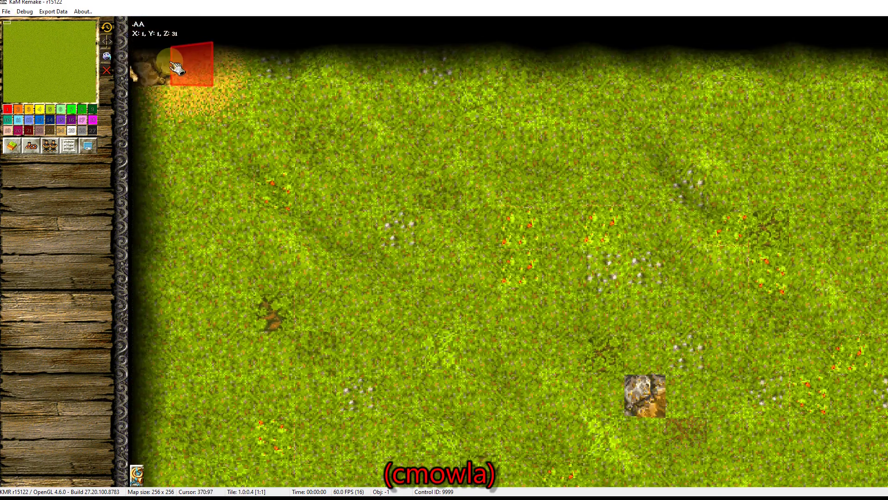
{"action": "mouse_move", "coordinate": [149, 74]}
{"action": "left_mouse_down"}
{"action": "mouse_move", "coordinate": [171, 83]}
{"action": "mouse_move", "coordinate": [139, 83]}
{"action": "mouse_move", "coordinate": [150, 79]}
{"action": "mouse_move", "coordinate": [143, 68]}
{"action": "mouse_move", "coordinate": [164, 81]}
{"action": "left_mouse_up"}
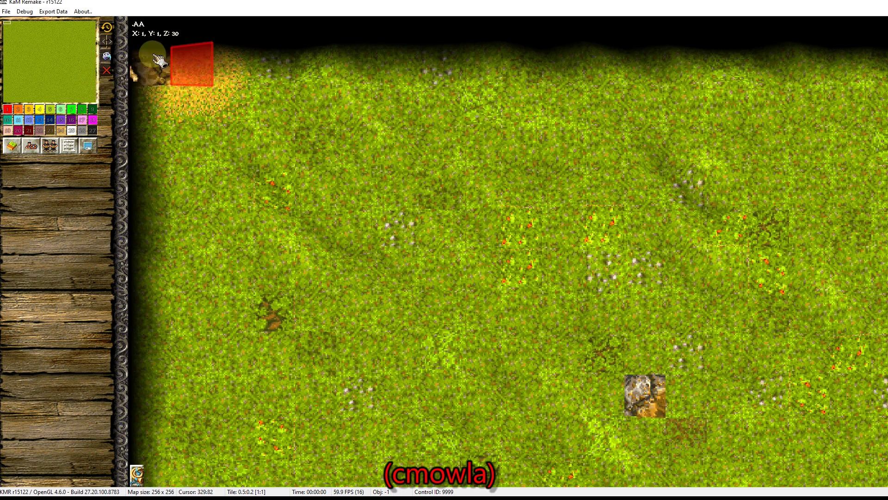
Switch to WinVi, open .AA.map, and highlight the 00 00 pair before a4 in row 000016.
{"action": "key", "text": "alt+Tab"}
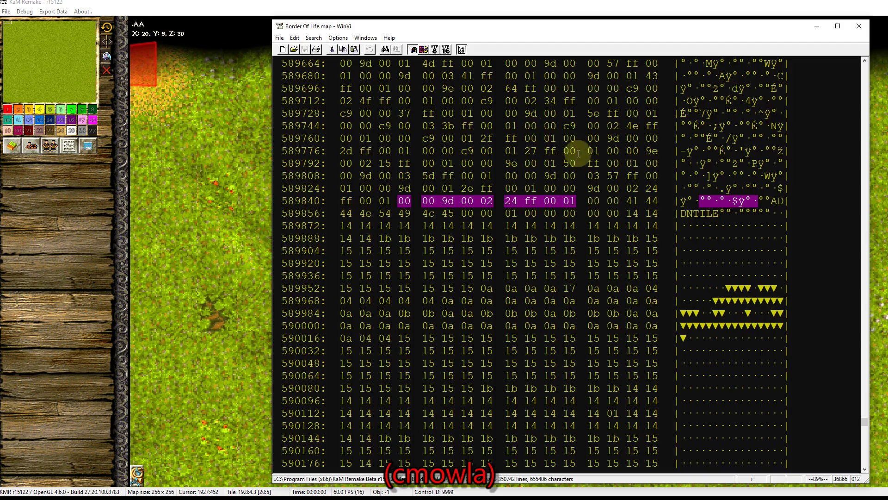
{"action": "left_click", "coordinate": [279, 37]}
{"action": "left_click", "coordinate": [369, 172]}
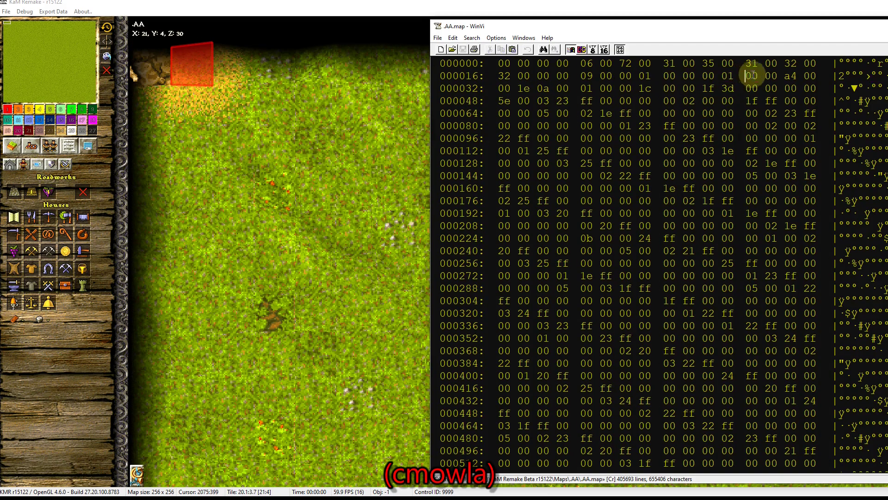
{"action": "left_click_drag", "start_coordinate": [752, 74], "coordinate": [780, 74]}
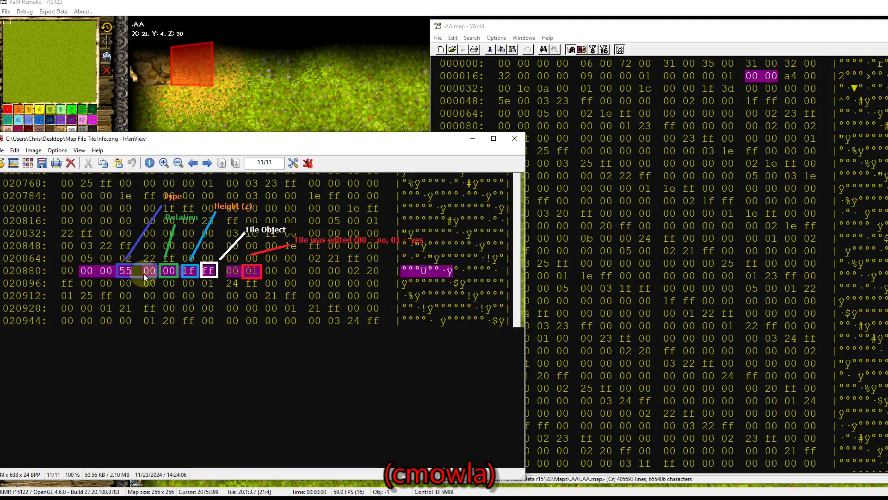
Highlight the tile type bytes a4 00 in row 000016, look up A4 in the Hex Codes (0 - 255) table, and minimize the image.
{"action": "left_click_drag", "start_coordinate": [785, 76], "coordinate": [815, 77]}
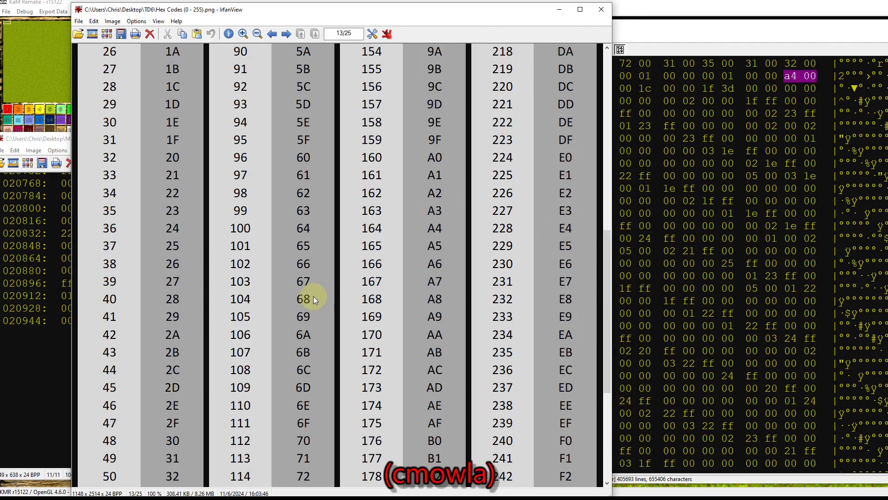
{"action": "mouse_move", "coordinate": [606, 250]}
{"action": "left_mouse_down"}
{"action": "mouse_move", "coordinate": [607, 196]}
{"action": "mouse_move", "coordinate": [606, 263]}
{"action": "left_mouse_up"}
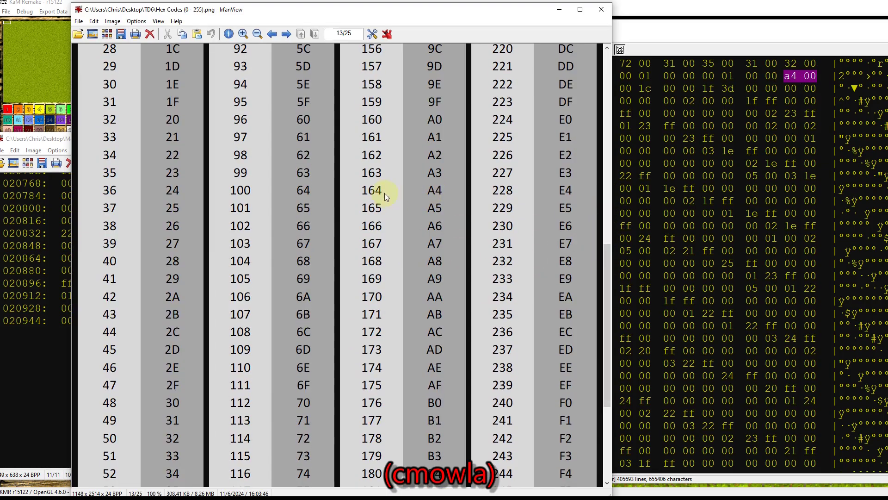
{"action": "left_click", "coordinate": [560, 9]}
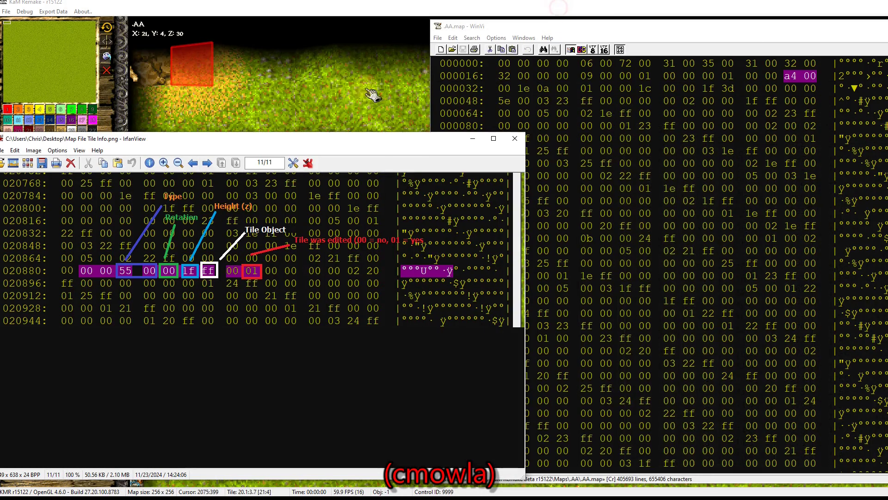
Show tile 164 in KaM Remake's terrain tile settings and return the map view to the corner tile at X: 1, Y: 1.
{"action": "left_click", "coordinate": [84, 89]}
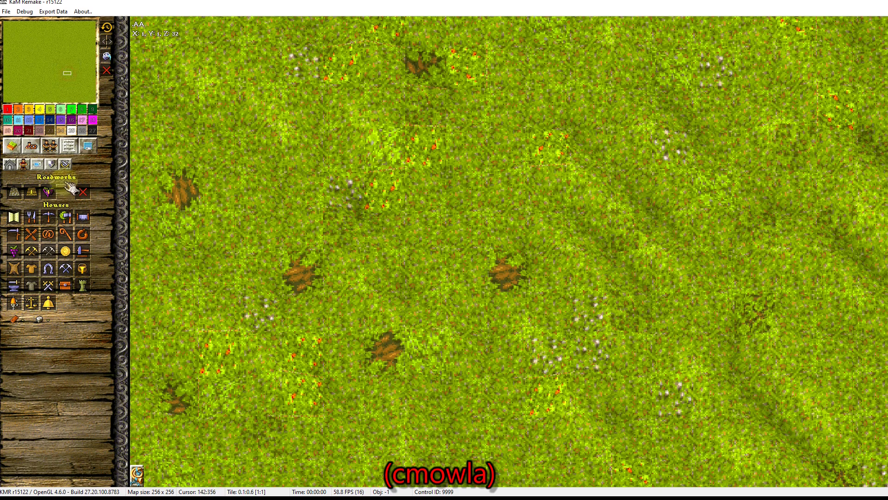
{"action": "left_click", "coordinate": [14, 148]}
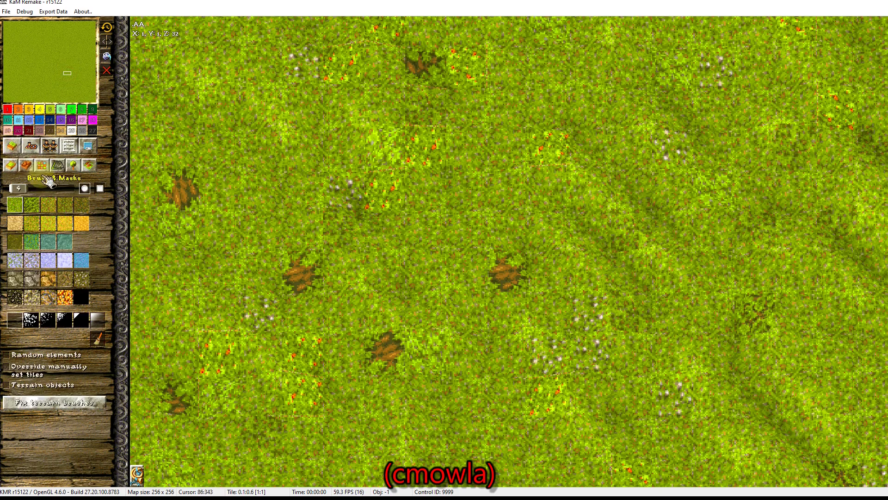
{"action": "left_click", "coordinate": [41, 165]}
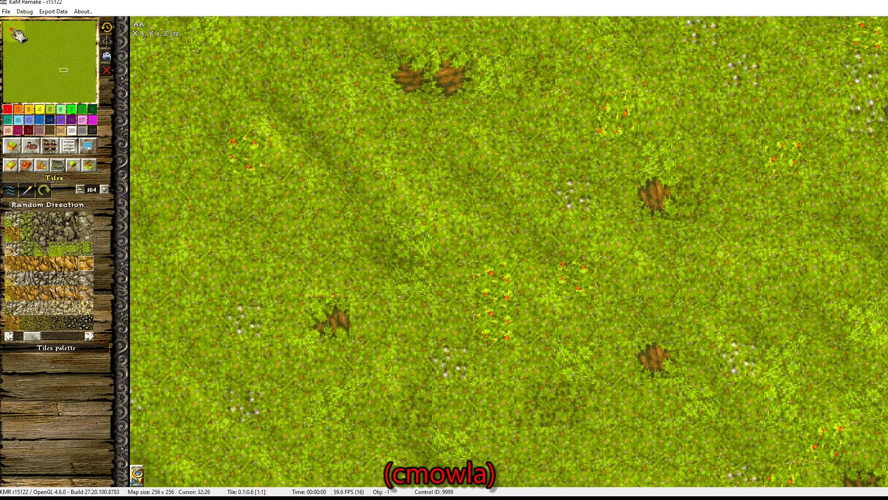
{"action": "left_click_drag", "start_coordinate": [12, 29], "coordinate": [3, 20]}
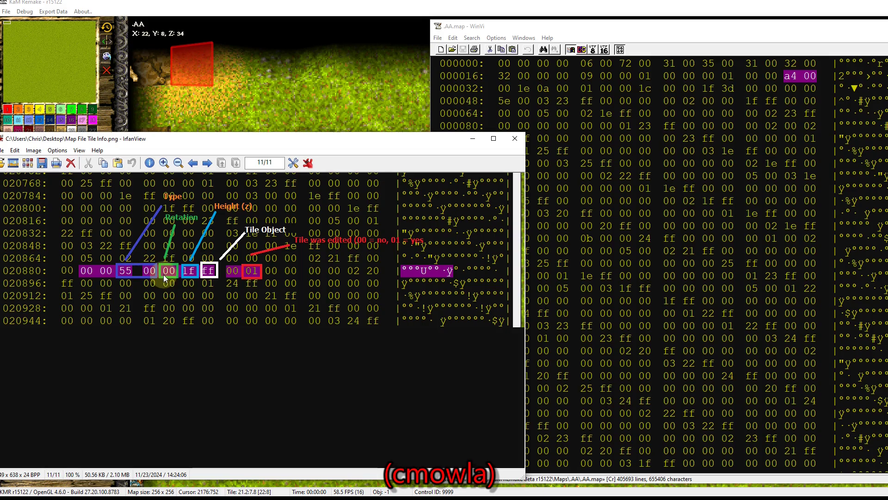
Highlight the rotation byte starting row 000032 in WinVi, and place tile 164 with Random Direction at X: 1, Y: 3 in KaM Remake.
{"action": "left_click", "coordinate": [504, 88]}
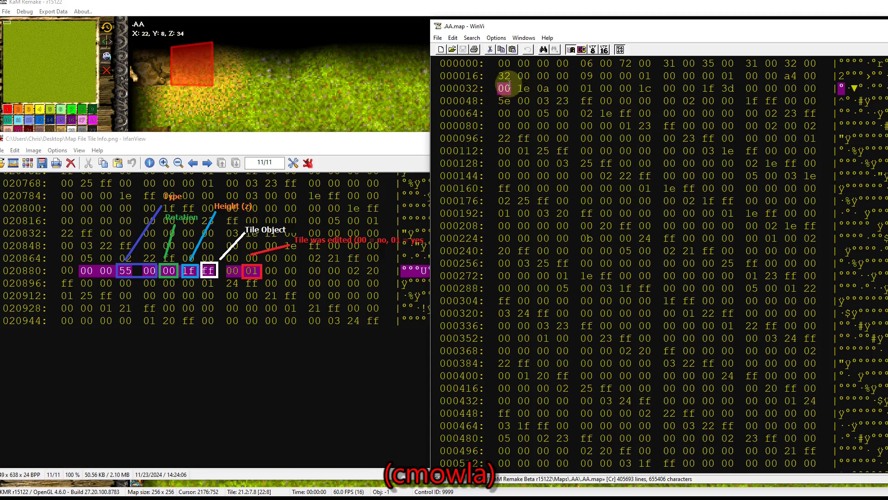
{"action": "key", "text": "alt+Tab"}
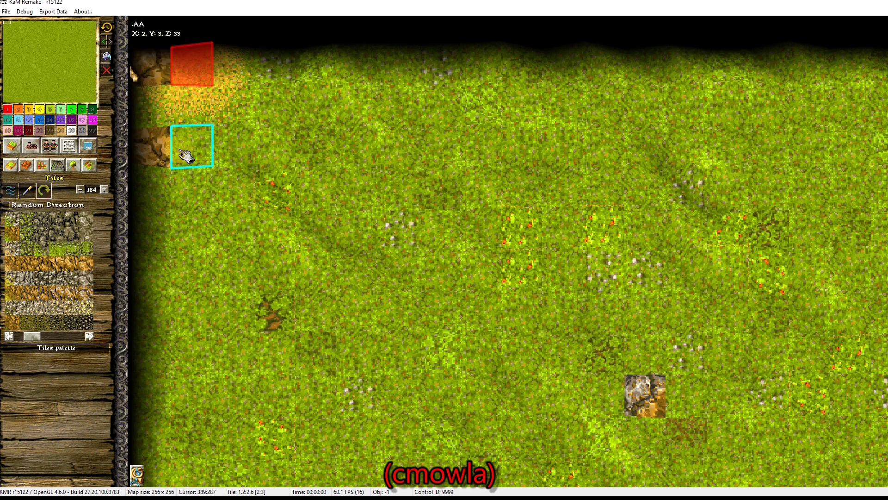
{"action": "left_click", "coordinate": [30, 145]}
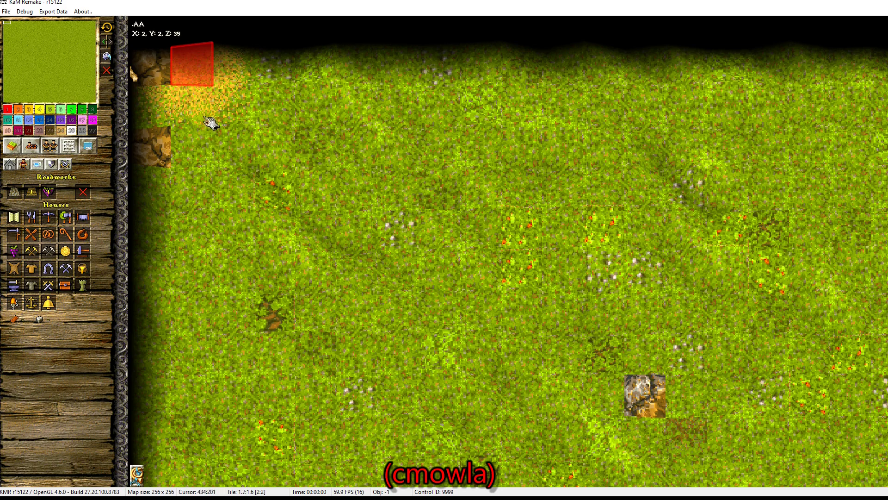
Switch to WinVi, move its window so the full byte rows show, and reload the modified .AA.map from disk.
{"action": "key", "text": "alt+Tab"}
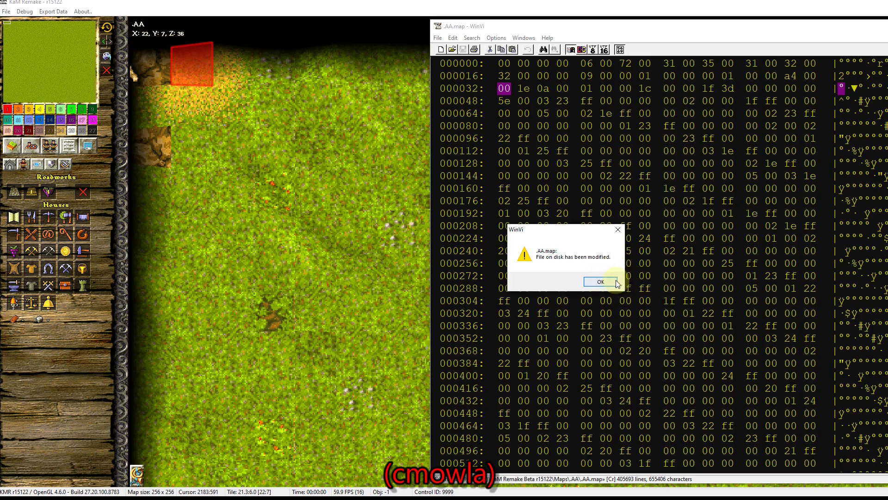
{"action": "key", "text": "Return"}
{"action": "left_click_drag", "start_coordinate": [645, 26], "coordinate": [542, 22]}
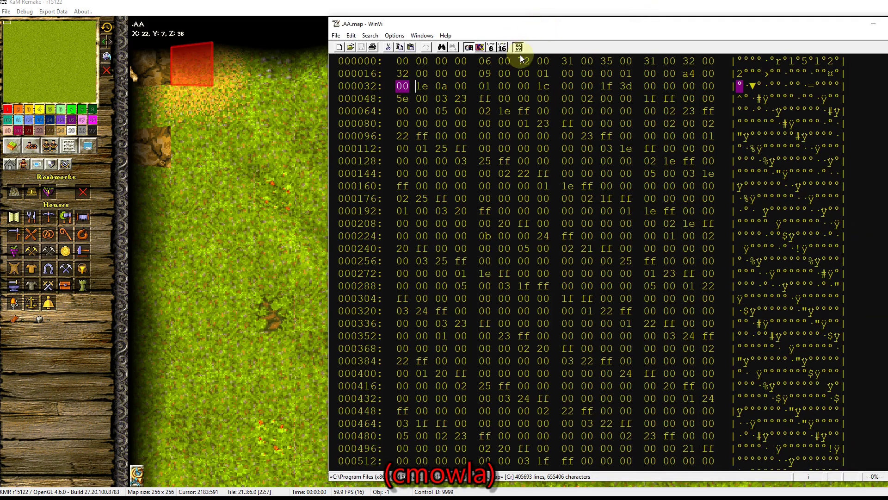
{"action": "left_click", "coordinate": [336, 35]}
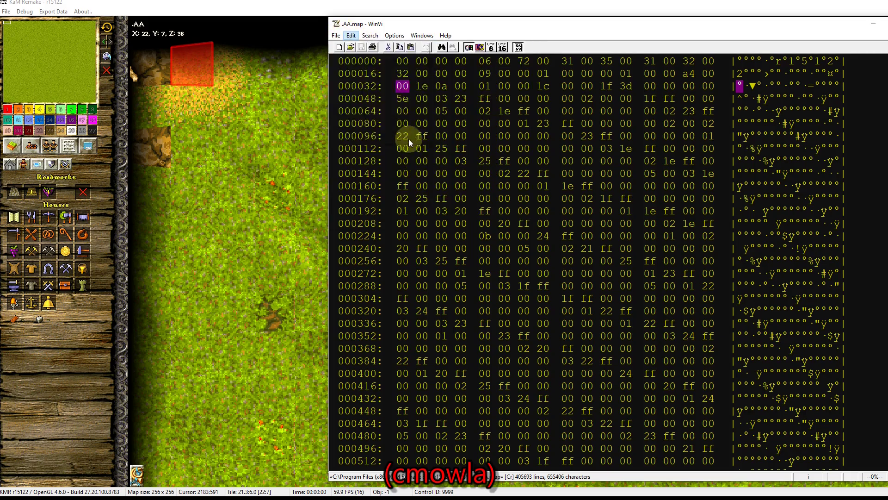
{"action": "left_click", "coordinate": [413, 158]}
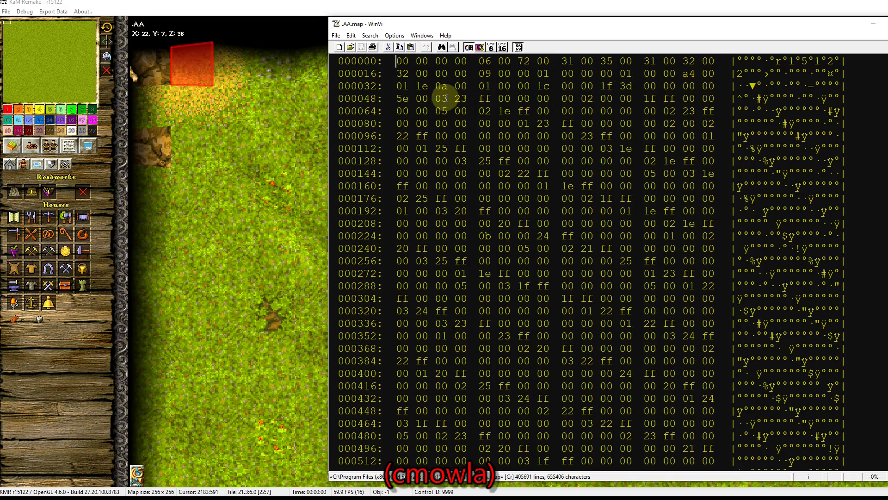
Highlight the reloaded rotation byte starting row 000032, and bring up the Map File Tile Info image for comparison.
{"action": "left_click", "coordinate": [403, 86]}
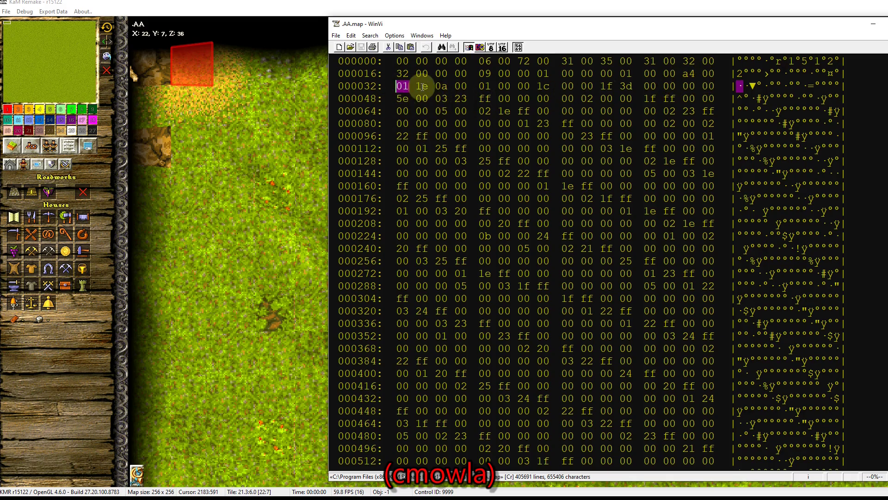
{"action": "key", "text": "alt+Tab"}
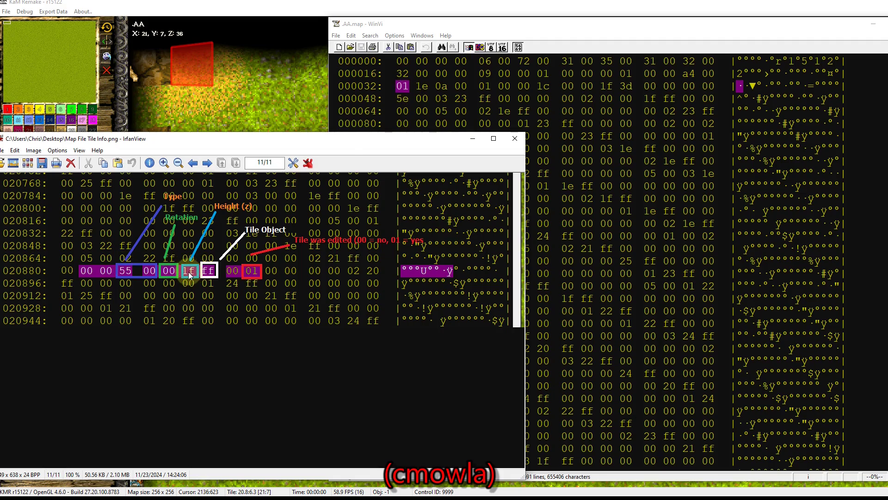
Check the corner tile's height at X: 1, Y: 1 in KaM Remake against the Hex Codes chart, and highlight byte 1e in WinVi row 000032.
{"action": "left_click", "coordinate": [158, 70]}
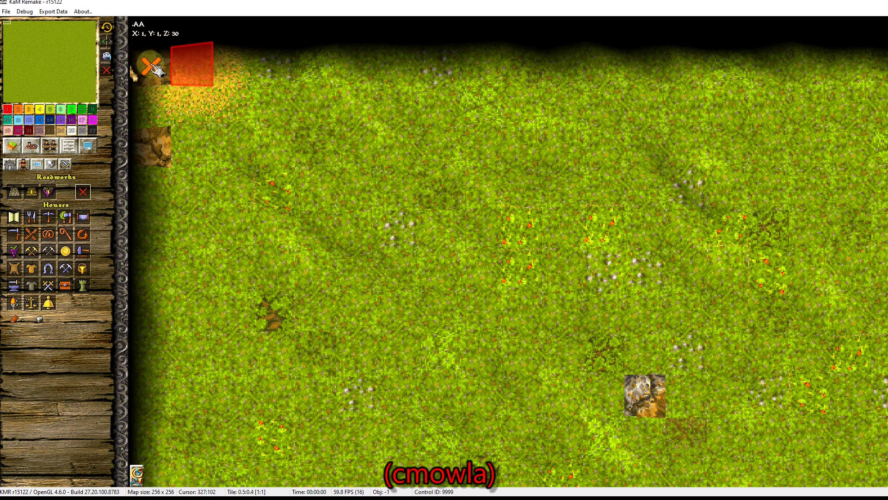
{"action": "left_click", "coordinate": [31, 191]}
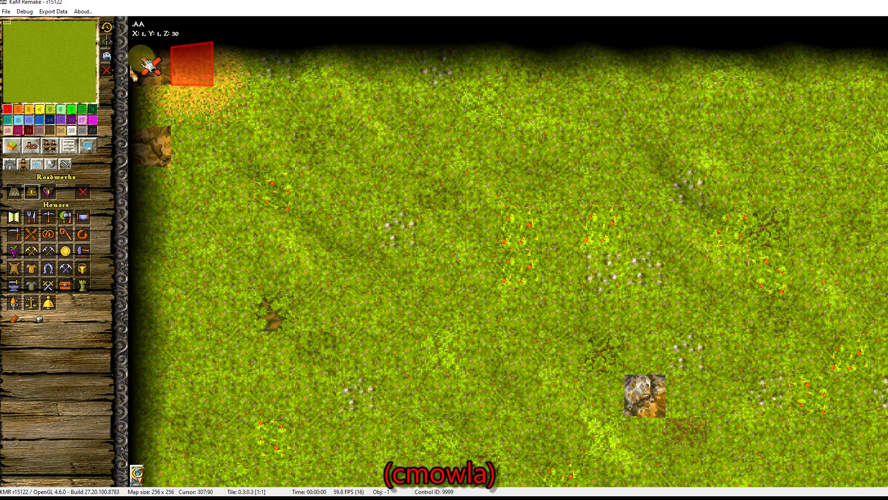
{"action": "key", "text": "alt+Tab"}
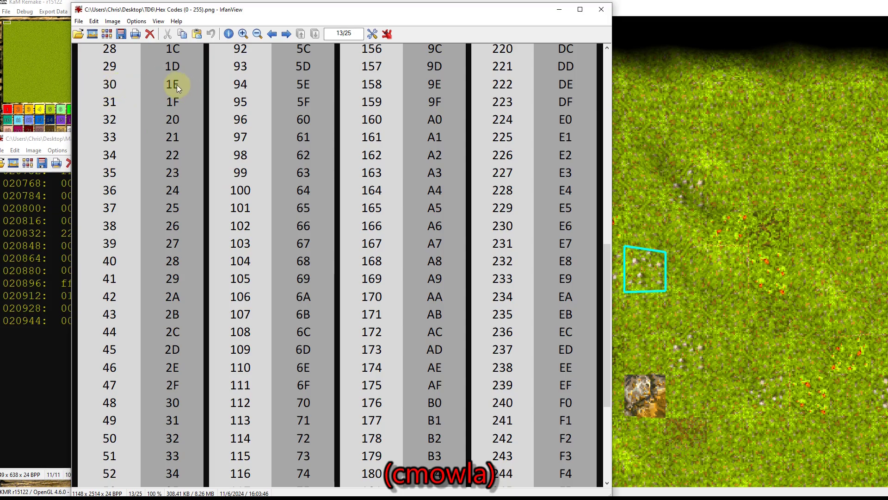
{"action": "key", "text": "alt+Tab"}
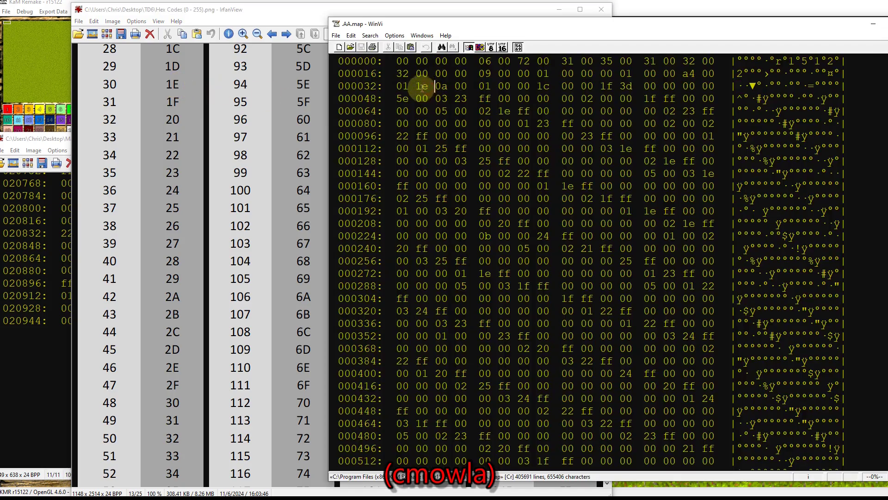
{"action": "double_click", "coordinate": [422, 88]}
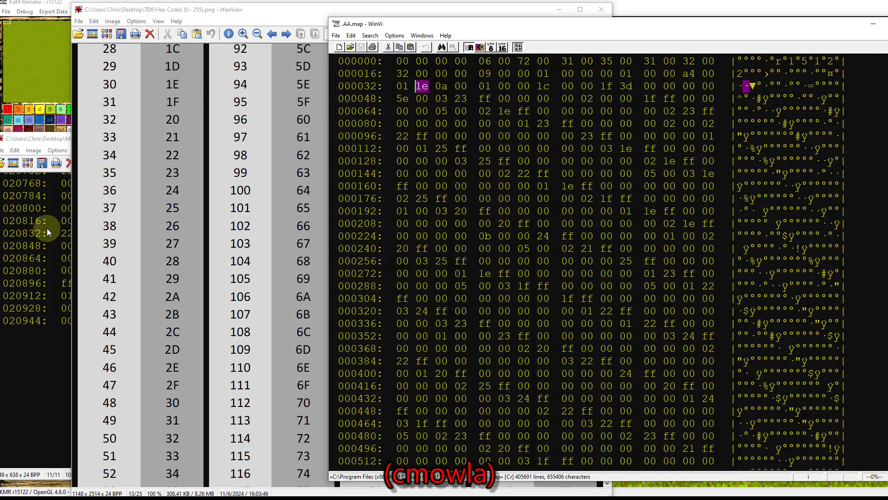
Match the Tile Object label in Map File Tile Info to byte 0a in WinVi row 000032, and look up 0A in the Hex Codes chart.
{"action": "left_click", "coordinate": [51, 144]}
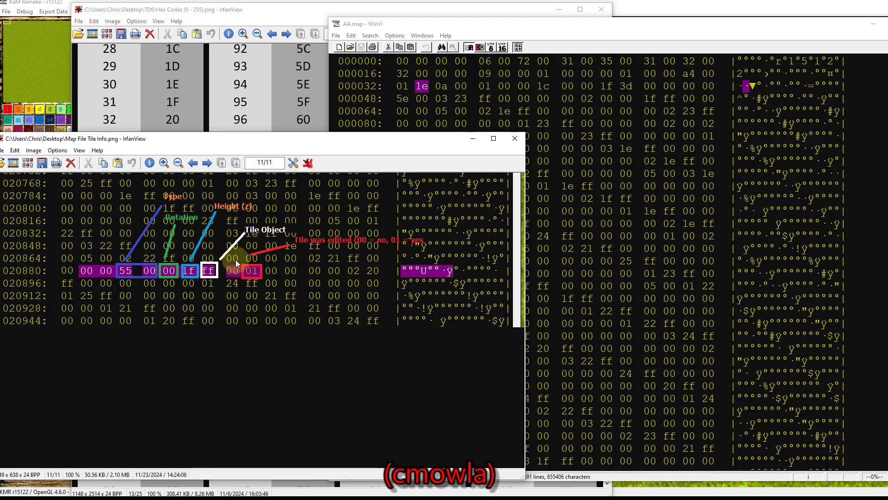
{"action": "left_click", "coordinate": [439, 87]}
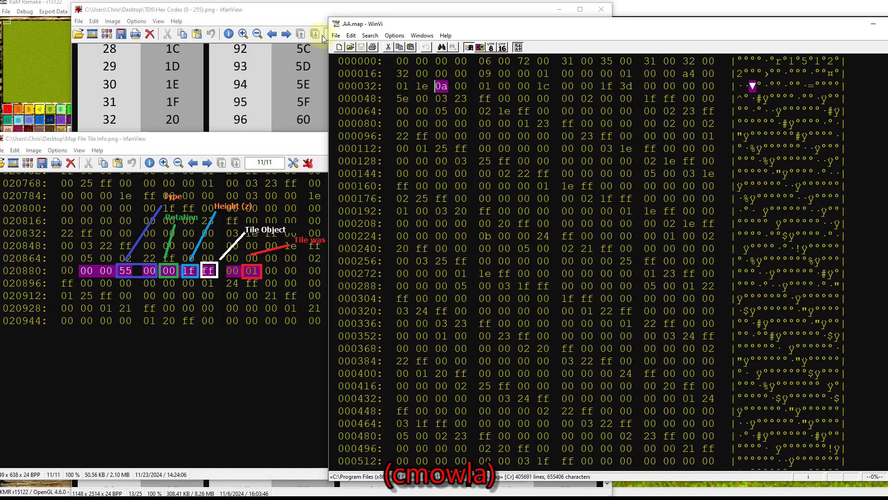
{"action": "left_click", "coordinate": [273, 14]}
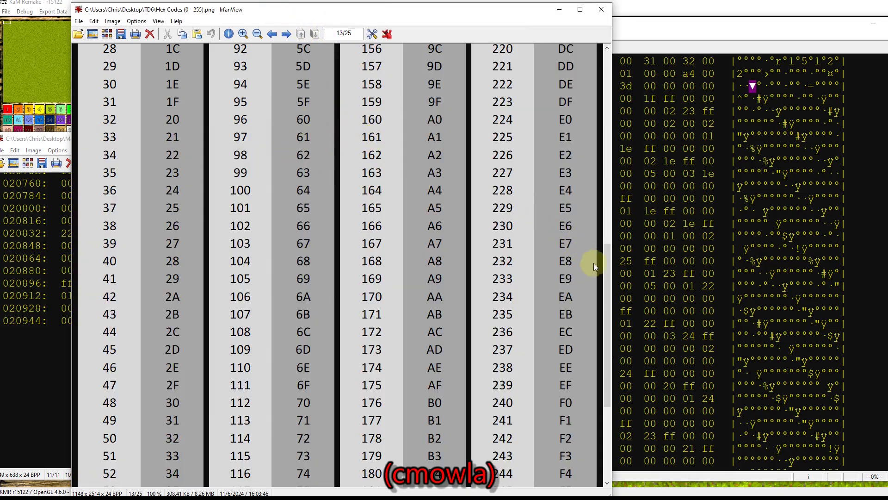
{"action": "left_click_drag", "start_coordinate": [607, 263], "coordinate": [622, 105]}
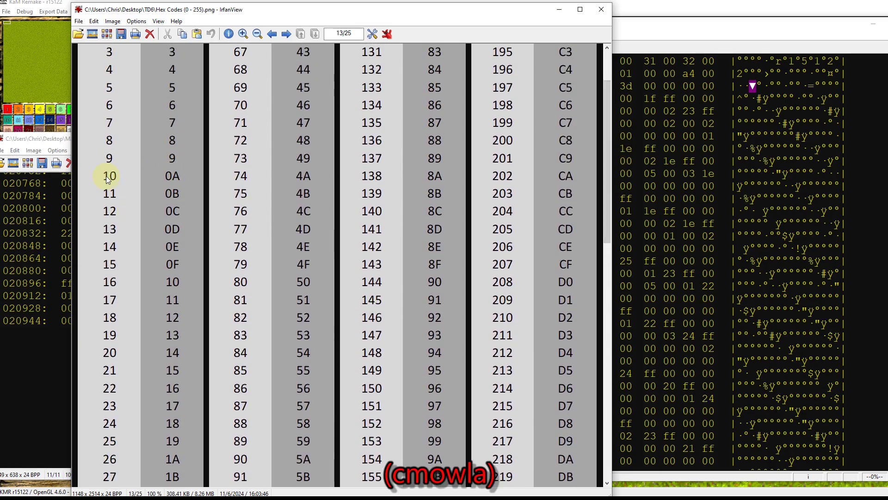
Show the terrain objects palette in KaM Remake and place object 10 on the tile at X: 1, Y: 3.
{"action": "key", "text": "alt+Tab"}
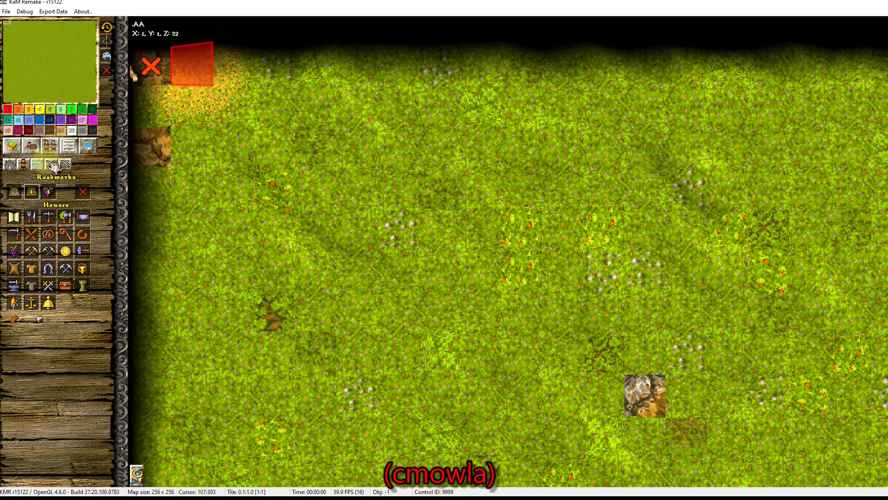
{"action": "left_click", "coordinate": [11, 146]}
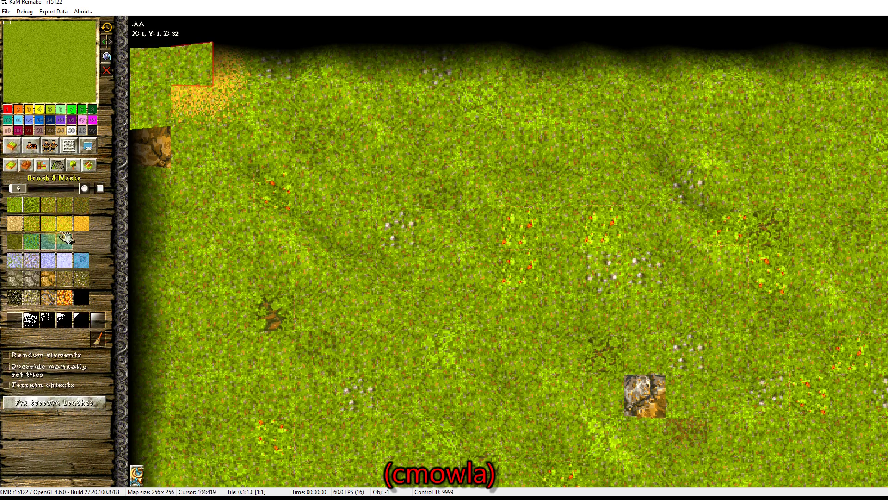
{"action": "left_click", "coordinate": [73, 165]}
{"action": "left_click", "coordinate": [69, 283]}
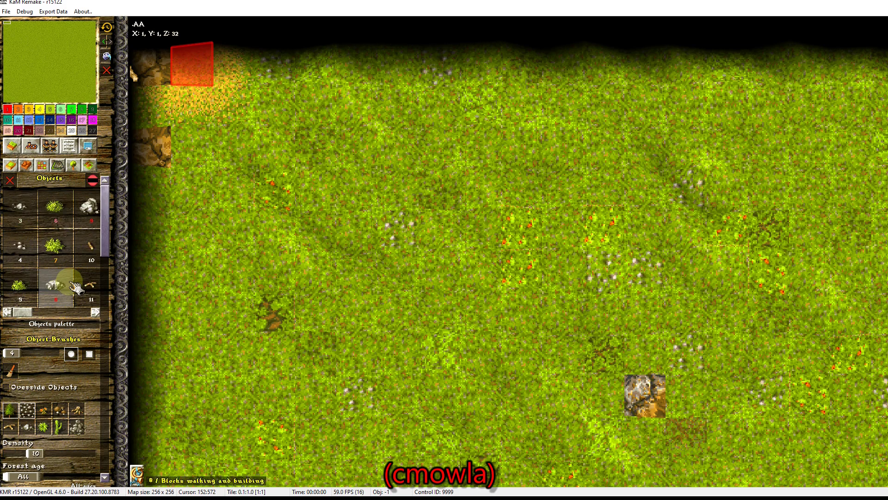
{"action": "left_click", "coordinate": [92, 252]}
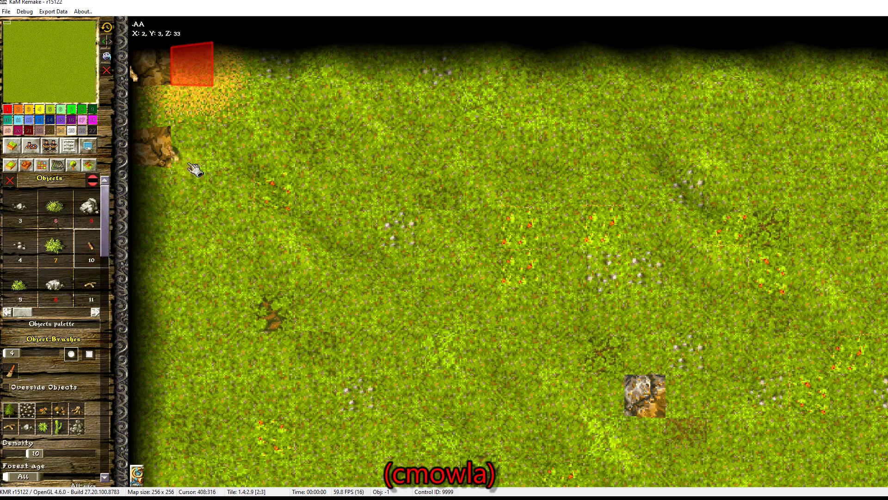
{"action": "left_click", "coordinate": [148, 144]}
{"action": "left_click", "coordinate": [159, 237]}
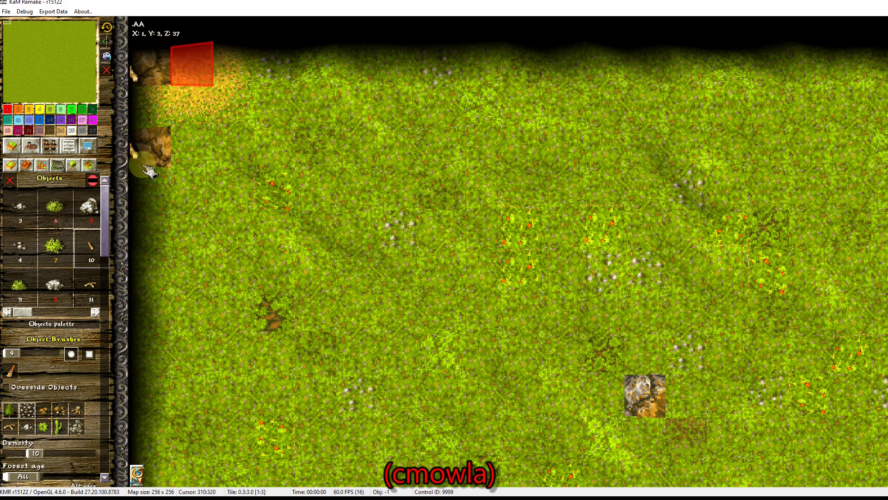
Highlight a 00 byte after ff in WinVi row 000128, and show a wider area of the map in KaM Remake.
{"action": "key", "text": "alt+Tab"}
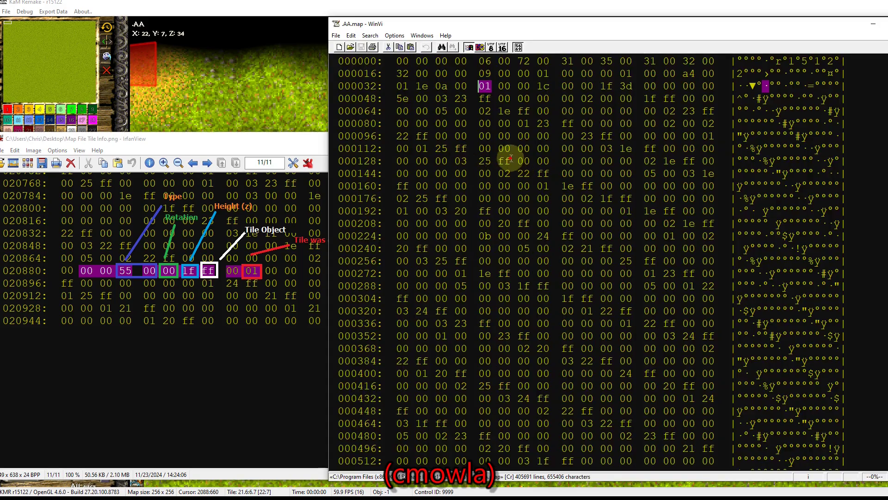
{"action": "left_click_drag", "start_coordinate": [511, 161], "coordinate": [537, 161]}
{"action": "left_click", "coordinate": [510, 166]}
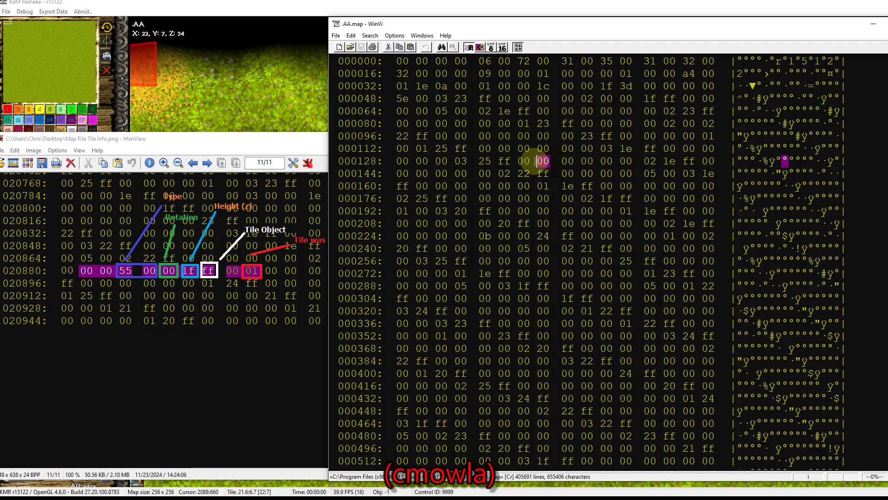
{"action": "left_click", "coordinate": [241, 75]}
{"action": "scroll", "coordinate": [280, 109], "scroll_direction": "down", "scroll_amount": 6}
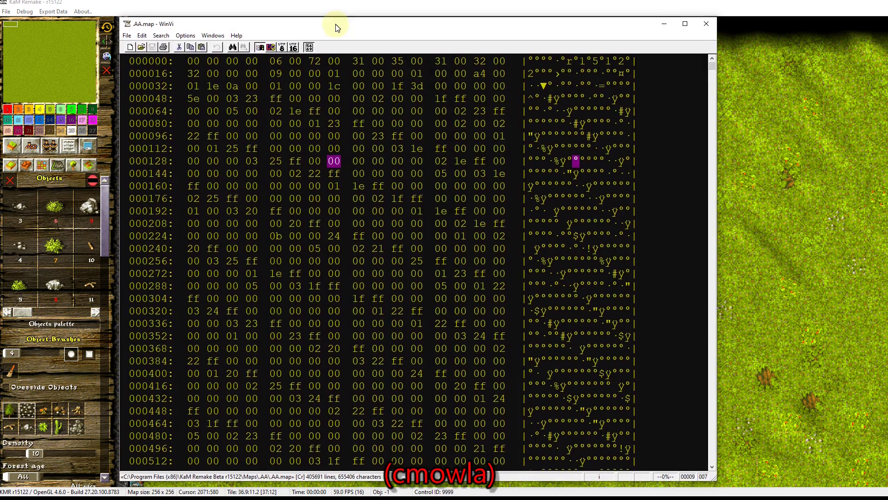
Highlight the first tile's bytes at the start of the file in WinVi, from 00 00 a4 in row 000016 through 01 in row 000032.
{"action": "key", "text": "Page_Up"}
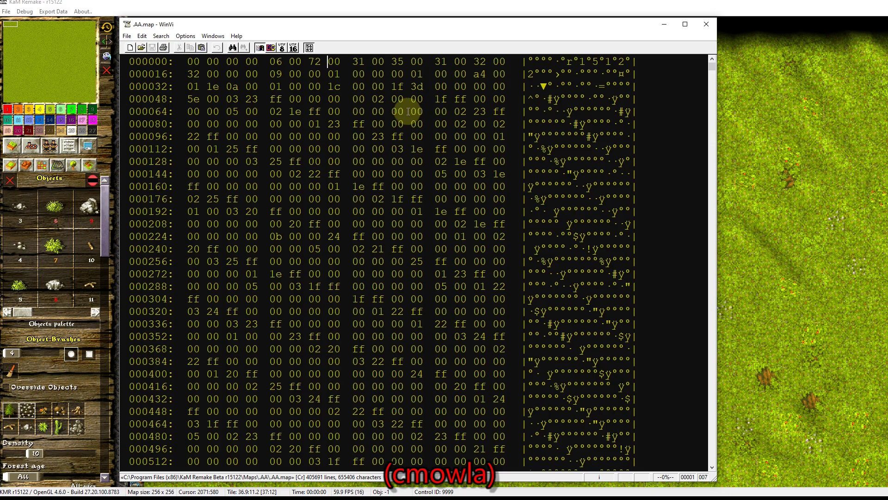
{"action": "left_click_drag", "start_coordinate": [309, 74], "coordinate": [464, 72]}
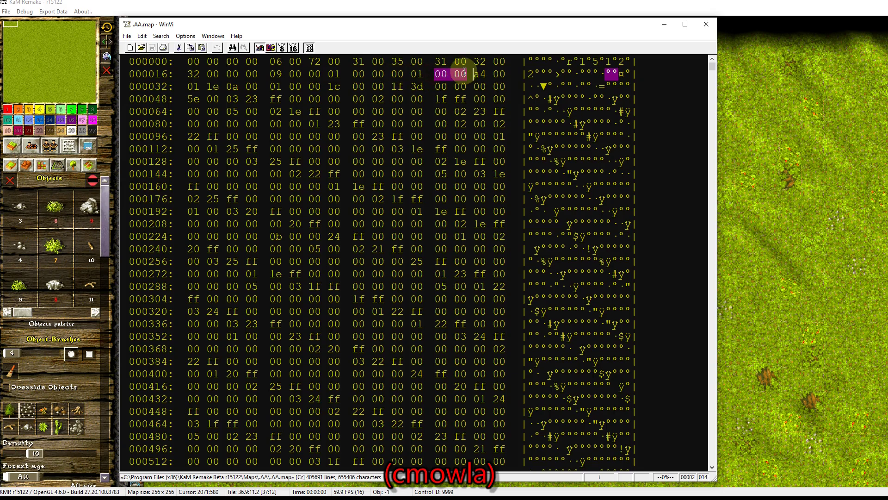
{"action": "left_click_drag", "start_coordinate": [464, 72], "coordinate": [282, 88]}
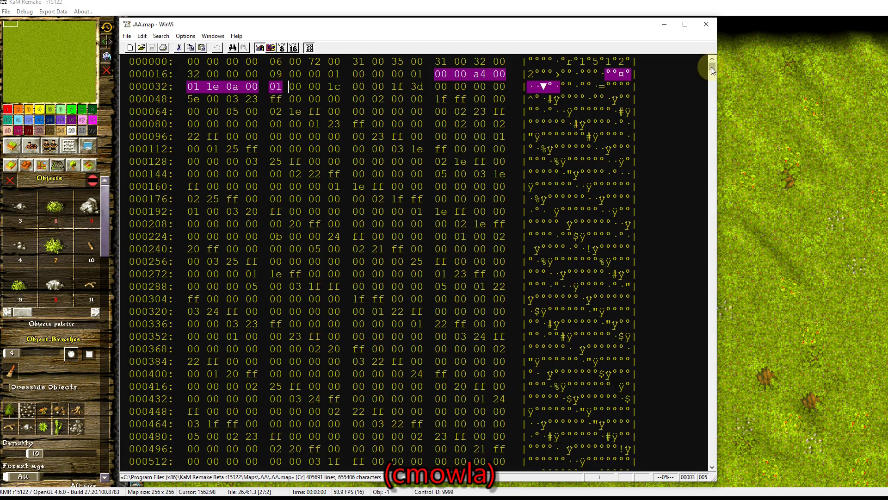
Find the end of the tile data near the ADDNTILE text in WinVi, and reposition the window over the map editor.
{"action": "left_click_drag", "start_coordinate": [712, 67], "coordinate": [728, 422]}
{"action": "scroll", "coordinate": [684, 279], "scroll_direction": "up", "scroll_amount": 15}
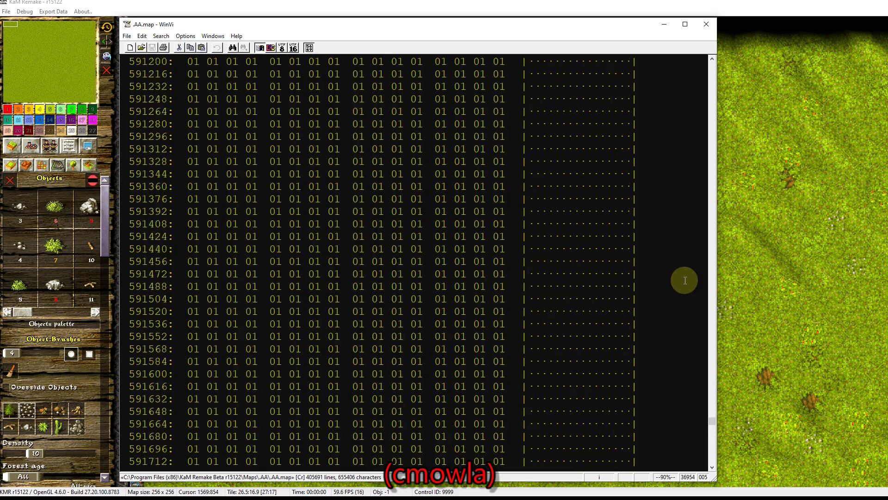
{"action": "scroll", "coordinate": [684, 281], "scroll_direction": "up", "scroll_amount": 20}
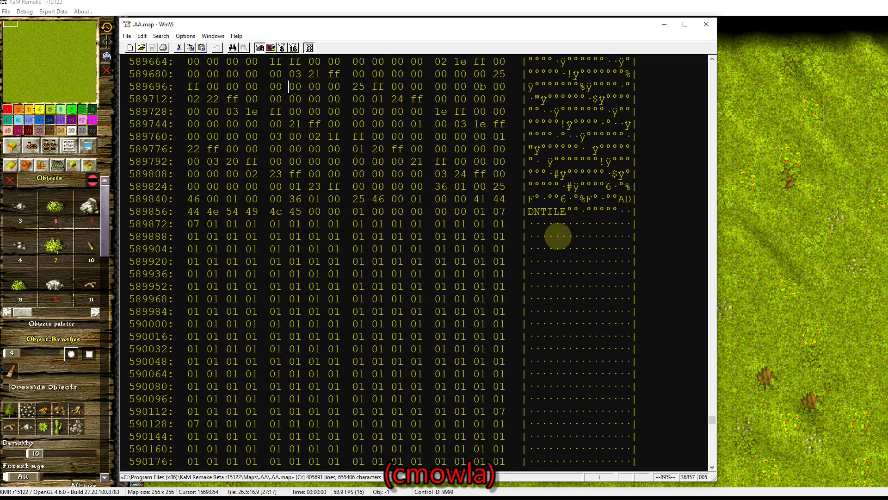
{"action": "left_click_drag", "start_coordinate": [191, 25], "coordinate": [161, 34]}
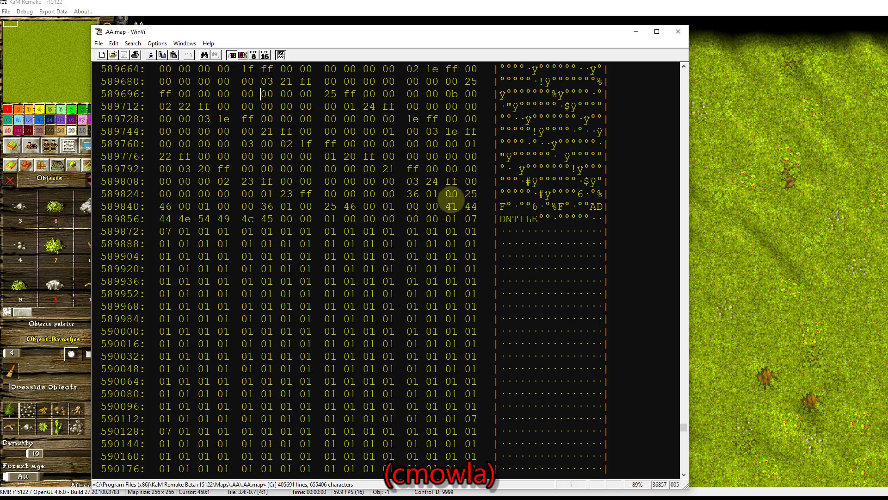
Switch to KaM Remake and show the start of the objects palette, beginning with object 0.
{"action": "key", "text": "alt+Tab"}
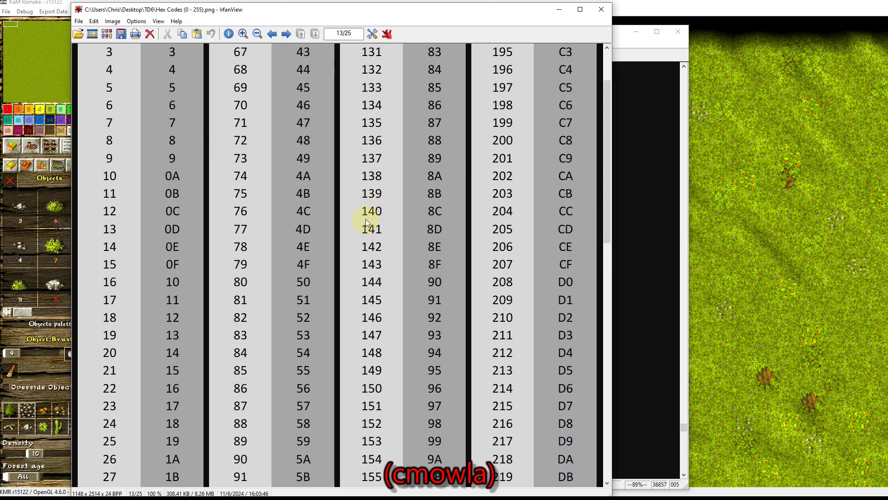
{"action": "key", "text": "alt+Tab"}
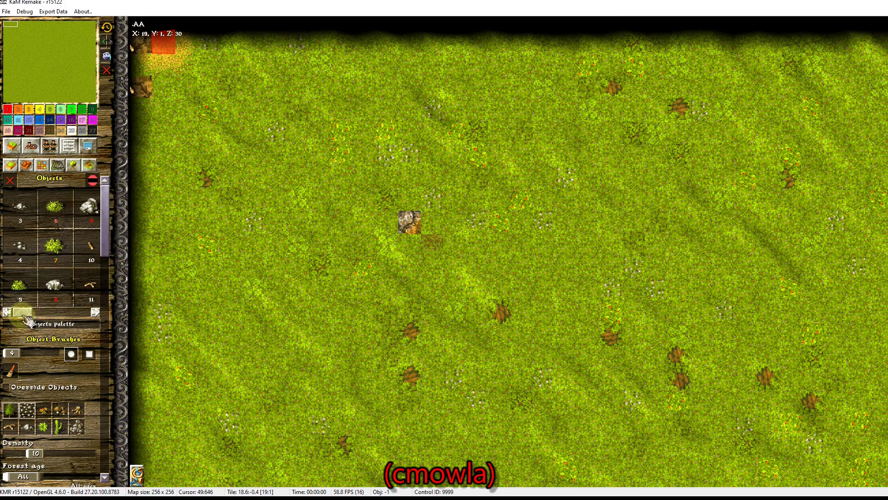
{"action": "mouse_move", "coordinate": [27, 318]}
{"action": "left_mouse_down"}
{"action": "mouse_move", "coordinate": [74, 316]}
{"action": "mouse_move", "coordinate": [21, 316]}
{"action": "left_mouse_up"}
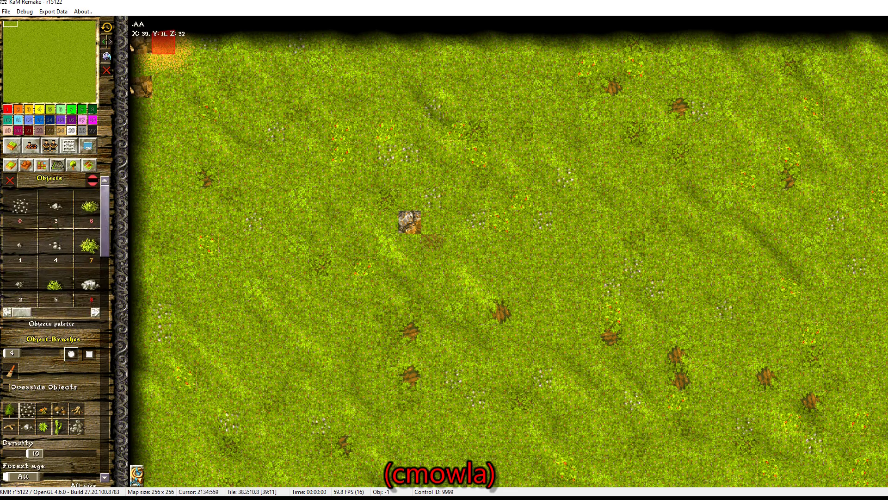
Highlight the 01 byte before ADDNTILE in WinVi row 589840, and zoom in on the corner tile at X: 255, Y: 255 in KaM Remake.
{"action": "key", "text": "alt+Tab"}
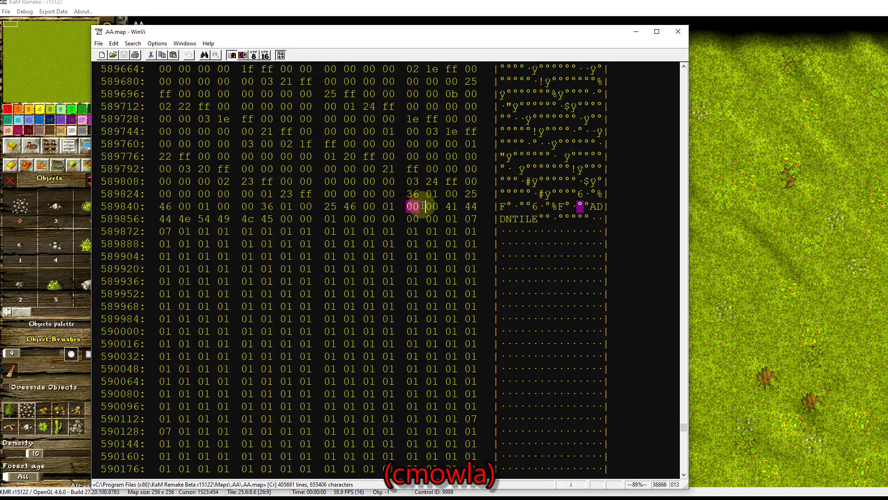
{"action": "left_click_drag", "start_coordinate": [423, 206], "coordinate": [467, 208]}
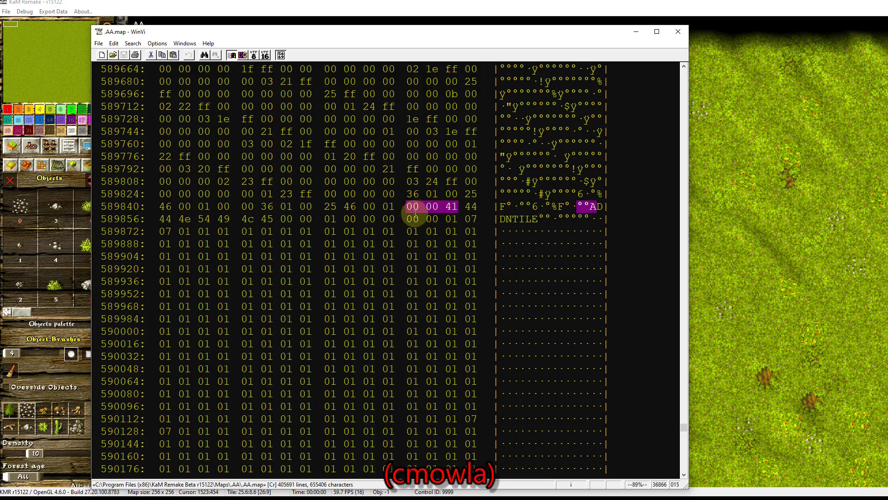
{"action": "left_click_drag", "start_coordinate": [394, 207], "coordinate": [384, 207]}
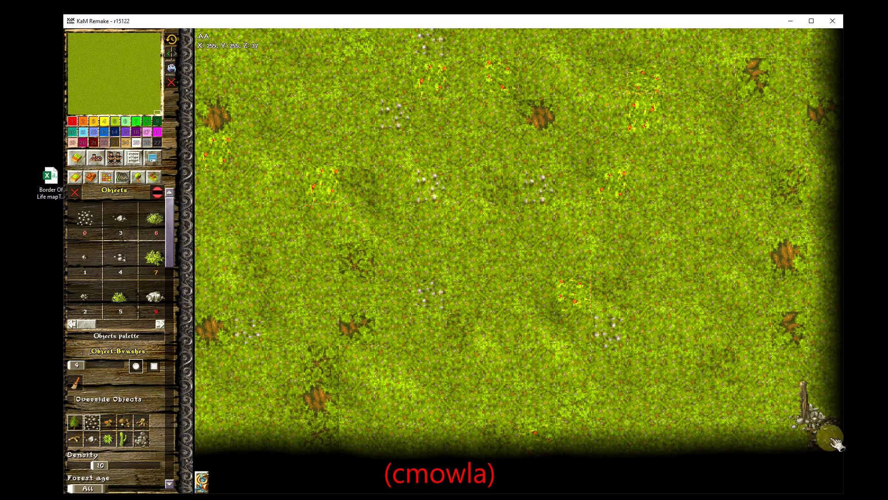
{"action": "scroll", "coordinate": [837, 447], "scroll_direction": "up", "scroll_amount": 3}
{"action": "scroll", "coordinate": [797, 452], "scroll_direction": "down", "scroll_amount": 2}
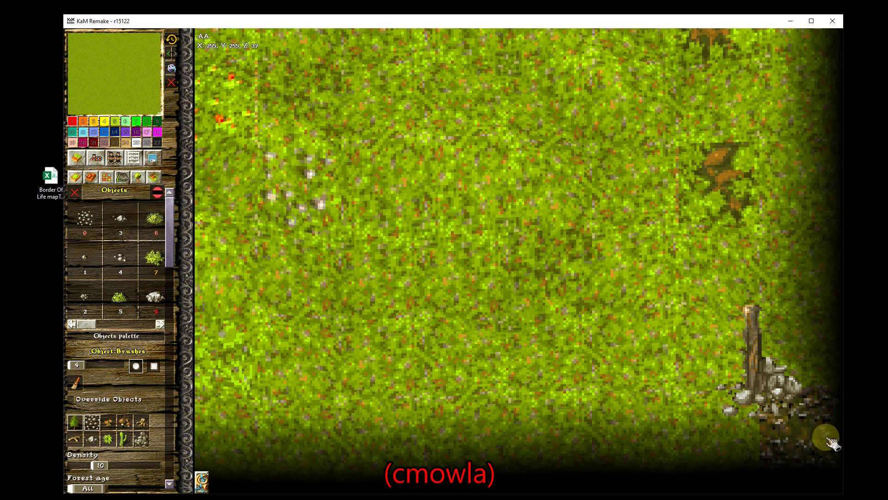
Switch to WinVi and show the Search dialog with its hexadecimal option, closing it without searching.
{"action": "key", "text": "alt+Tab"}
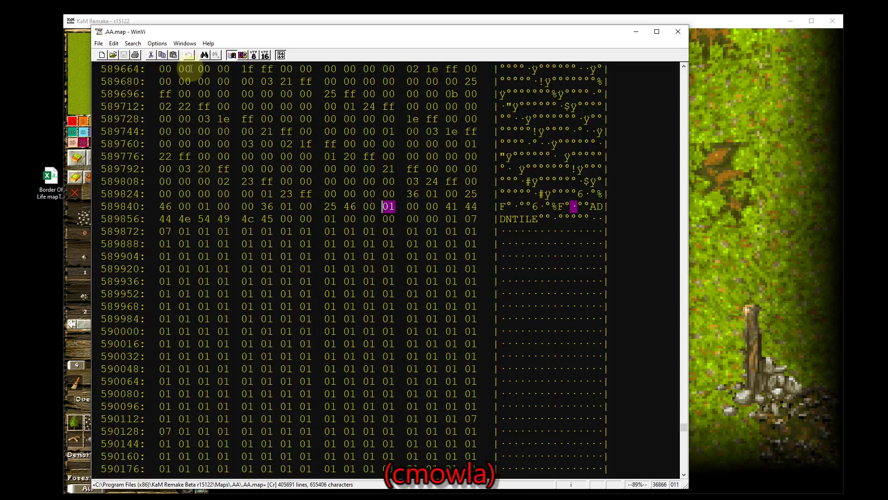
{"action": "left_click", "coordinate": [221, 132]}
{"action": "left_click", "coordinate": [133, 43]}
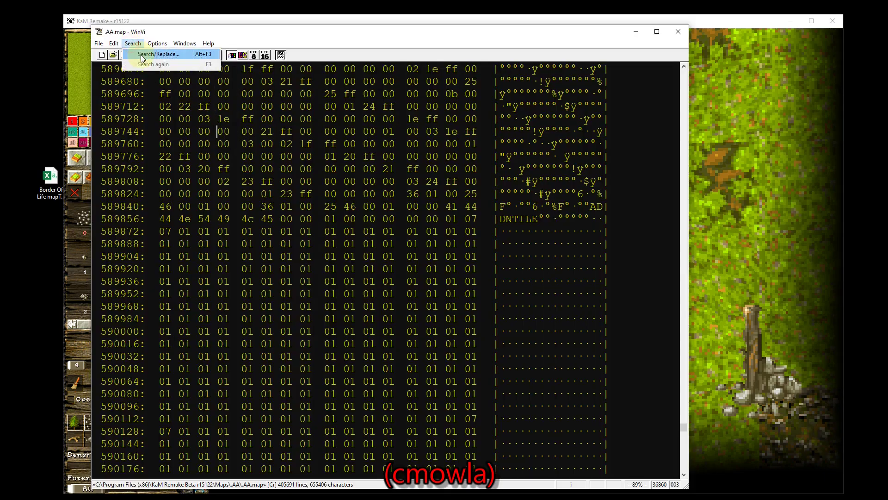
{"action": "left_click", "coordinate": [537, 156]}
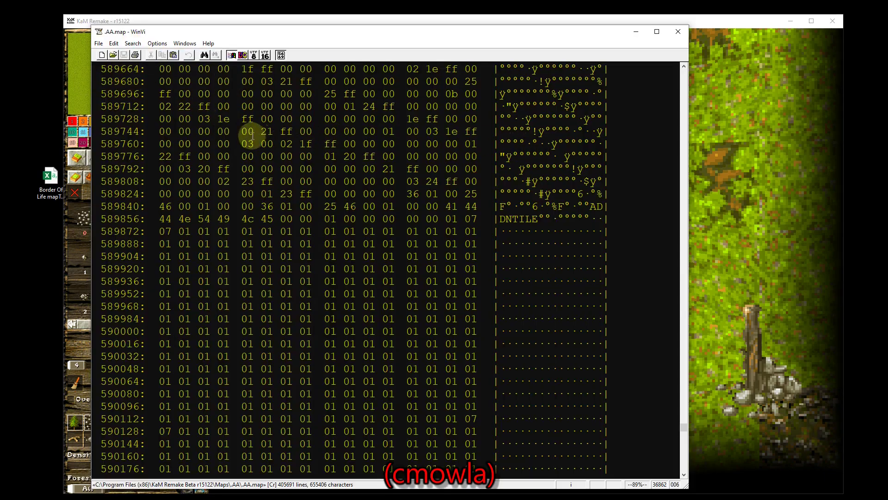
{"action": "left_click", "coordinate": [272, 142]}
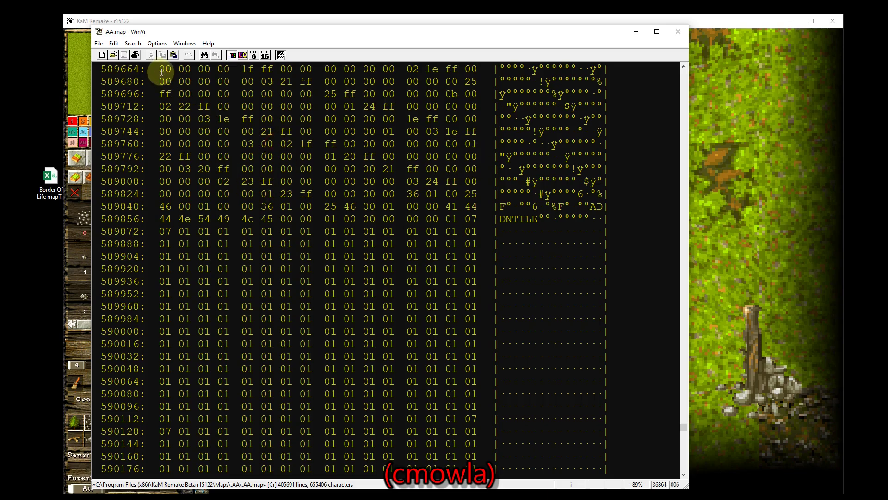
{"action": "left_click", "coordinate": [132, 43]}
{"action": "left_click", "coordinate": [151, 54]}
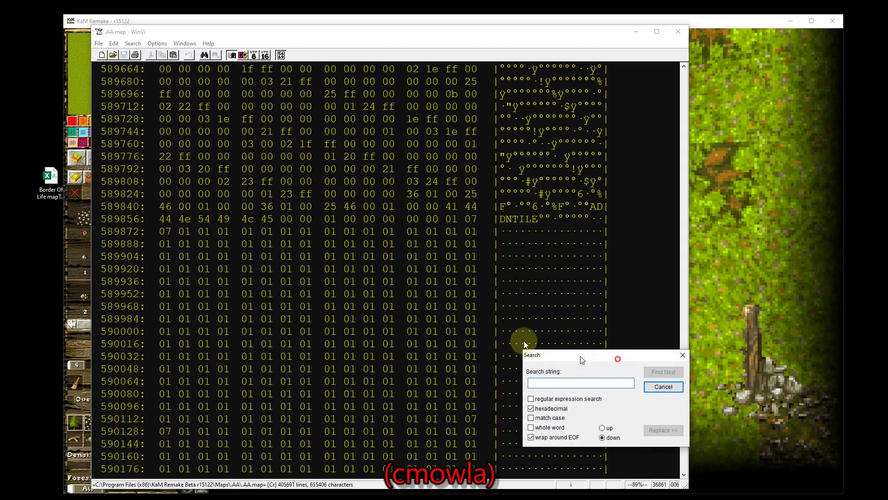
{"action": "left_click", "coordinate": [403, 233]}
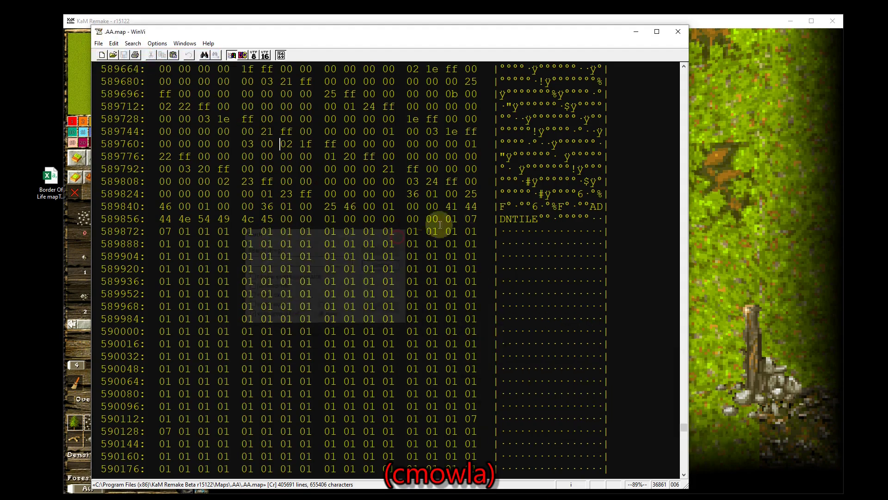
{"action": "left_click", "coordinate": [561, 193]}
{"action": "left_click", "coordinate": [132, 43]}
{"action": "left_click", "coordinate": [151, 54]}
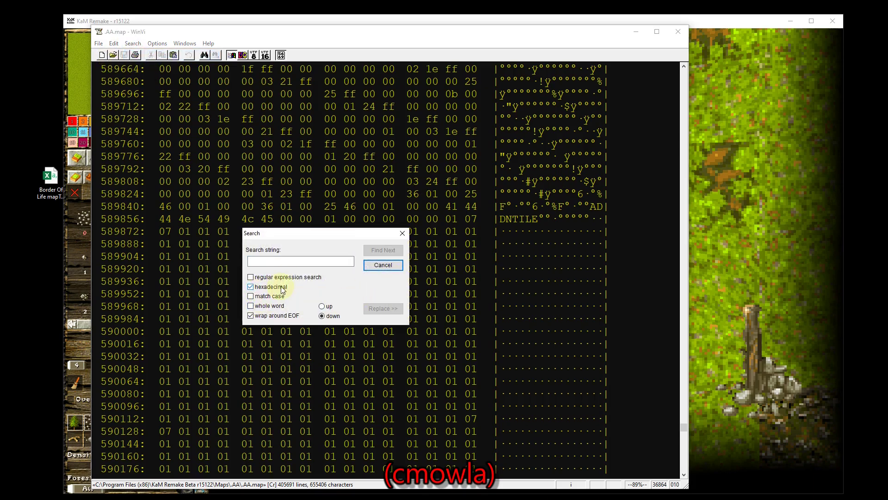
{"action": "left_click", "coordinate": [294, 262]}
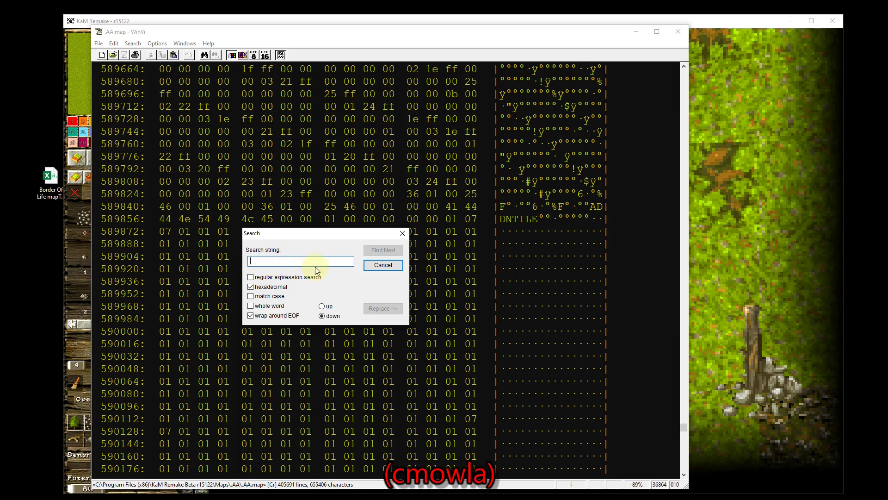
{"action": "left_click", "coordinate": [403, 233]}
Highlight the 01, 00 and 46 bytes before ADDNTILE in row 589840, and look up hex 46 in the Hex Codes chart.
{"action": "left_click_drag", "start_coordinate": [437, 207], "coordinate": [383, 207]}
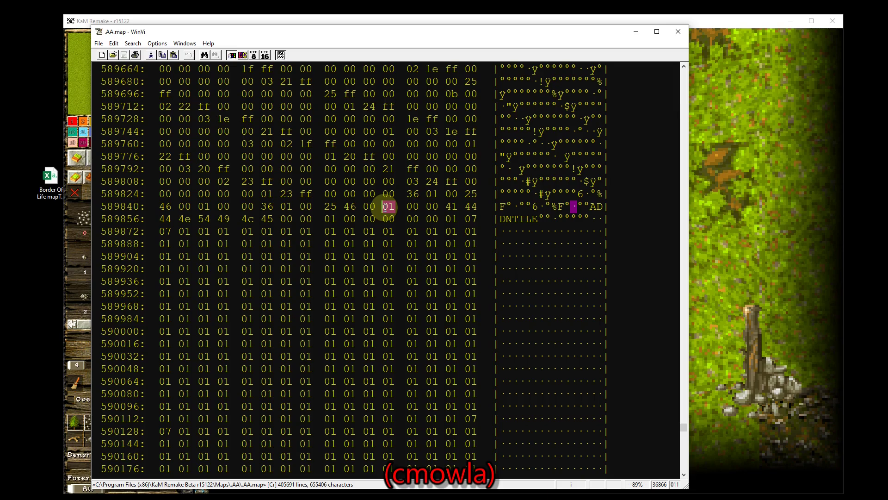
{"action": "left_click", "coordinate": [365, 206]}
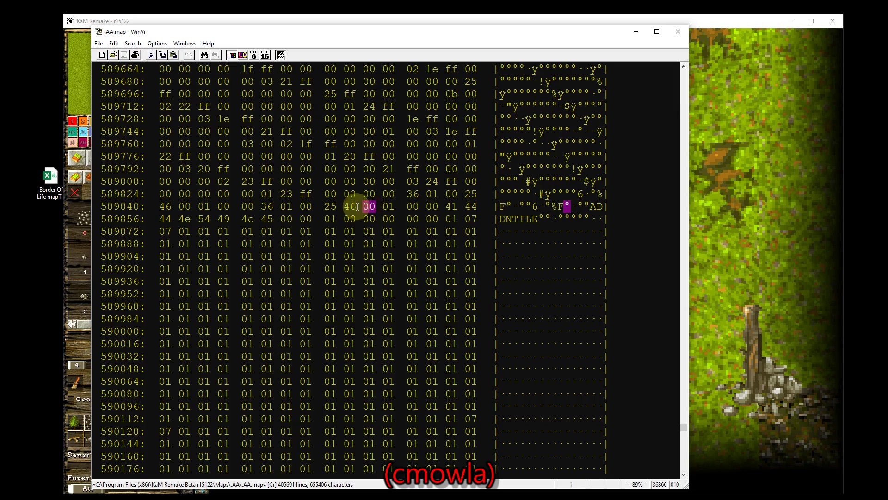
{"action": "left_click", "coordinate": [343, 206]}
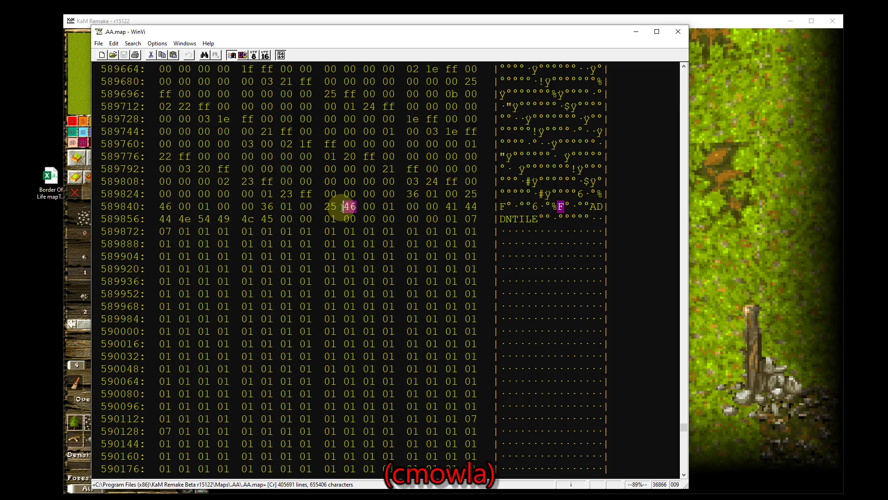
{"action": "key", "text": "alt+Tab"}
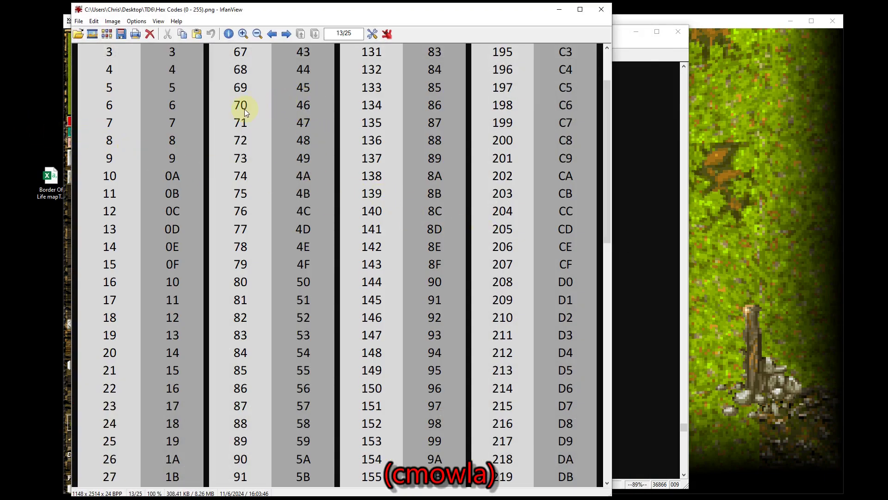
{"action": "left_click", "coordinate": [559, 9]}
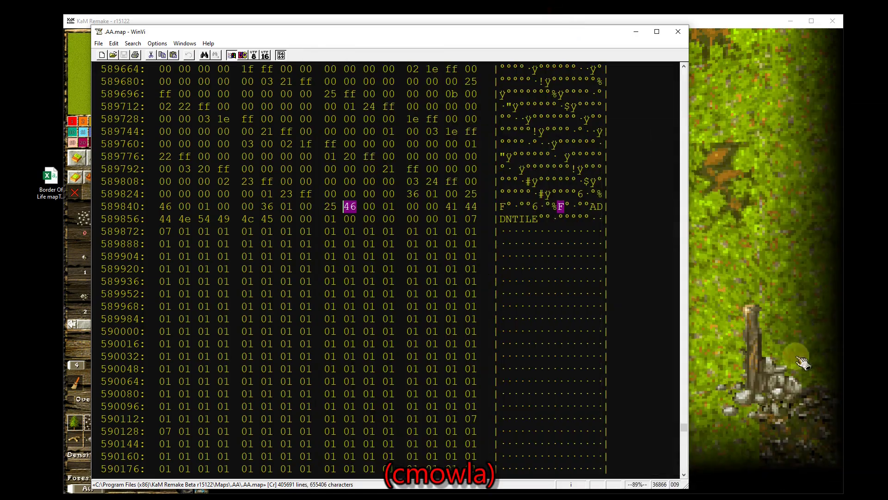
Switch to KaM Remake and show object 70 in the objects palette.
{"action": "left_click", "coordinate": [636, 31]}
{"action": "left_click", "coordinate": [108, 291]}
{"action": "left_click_drag", "start_coordinate": [86, 325], "coordinate": [115, 331]}
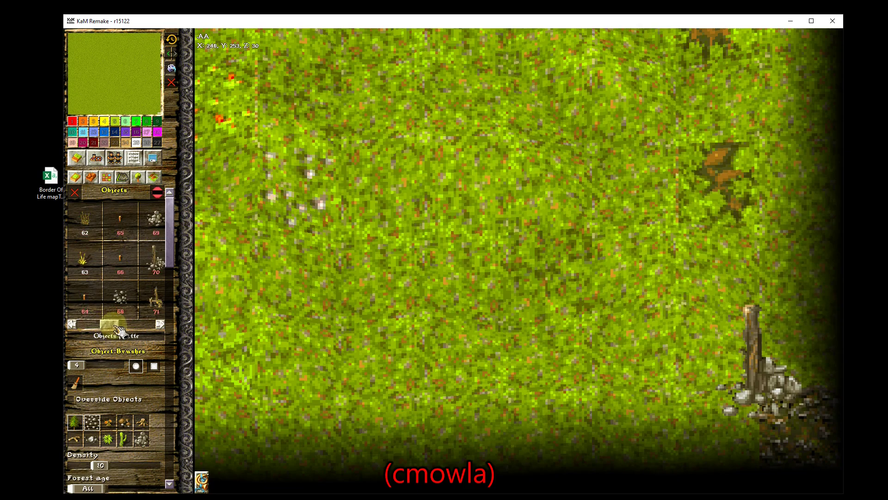
{"action": "scroll", "coordinate": [155, 268], "scroll_direction": "down", "scroll_amount": 3}
Highlight the 36 01 bytes and the earlier 01 byte in WinVi row 589840, and compare them with KaM Remake's corner tiles.
{"action": "key", "text": "alt+Tab"}
{"action": "left_click_drag", "start_coordinate": [350, 206], "coordinate": [295, 208]}
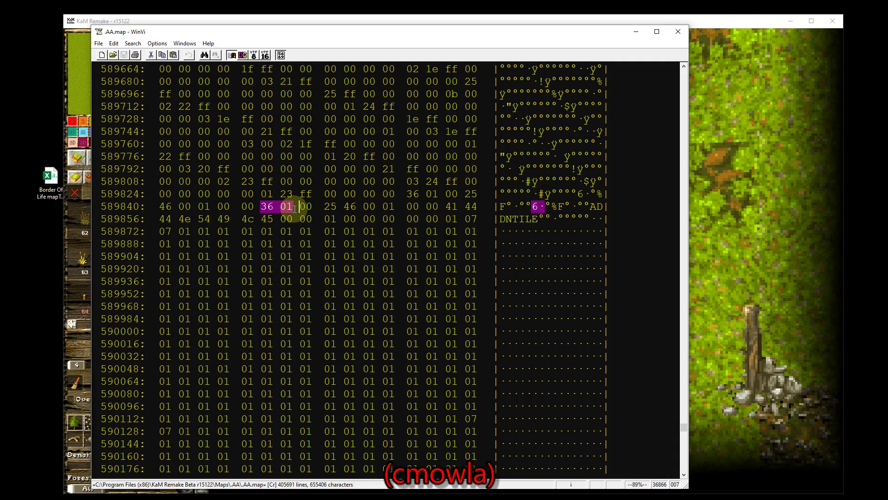
{"action": "left_click_drag", "start_coordinate": [210, 208], "coordinate": [198, 208]}
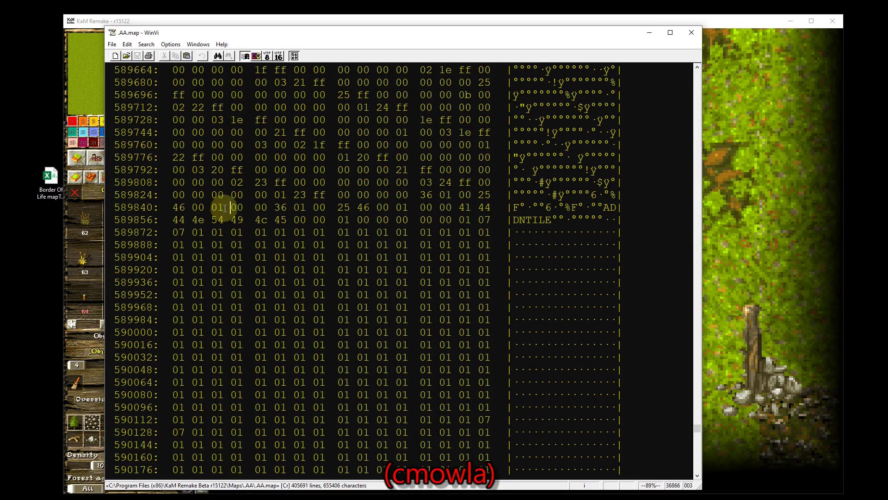
{"action": "left_click_drag", "start_coordinate": [225, 207], "coordinate": [209, 208]}
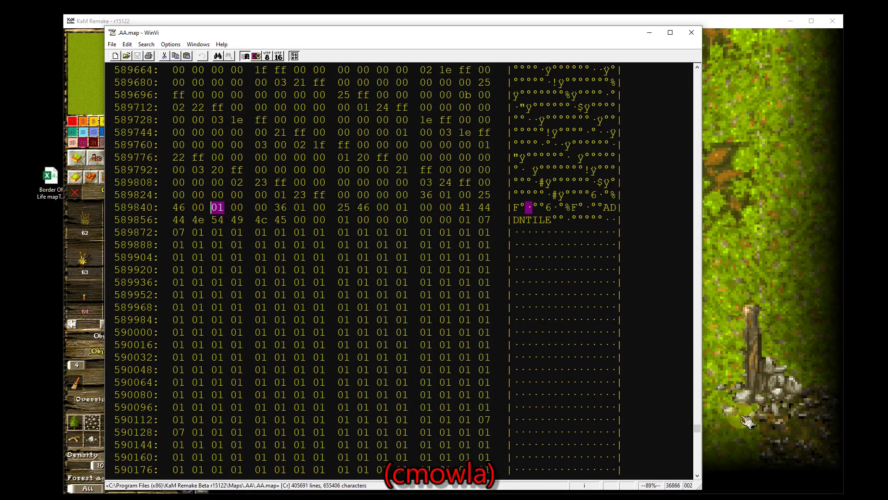
{"action": "left_click", "coordinate": [759, 417]}
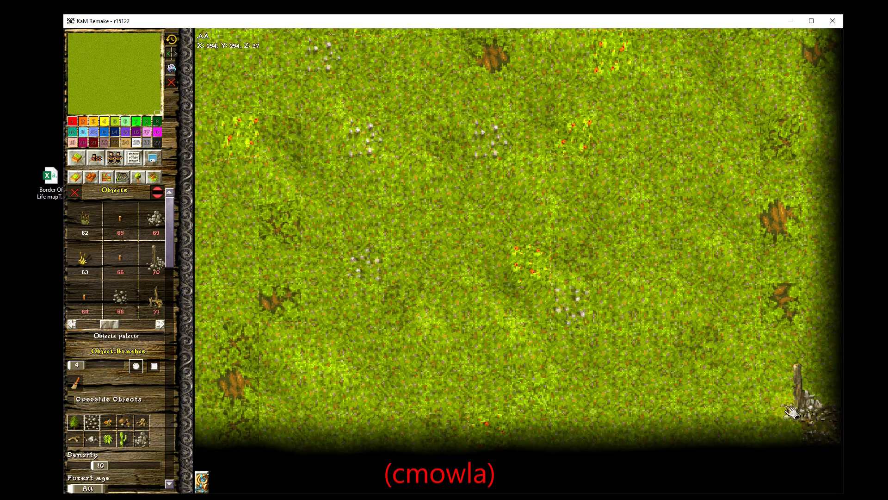
{"action": "left_click", "coordinate": [755, 451]}
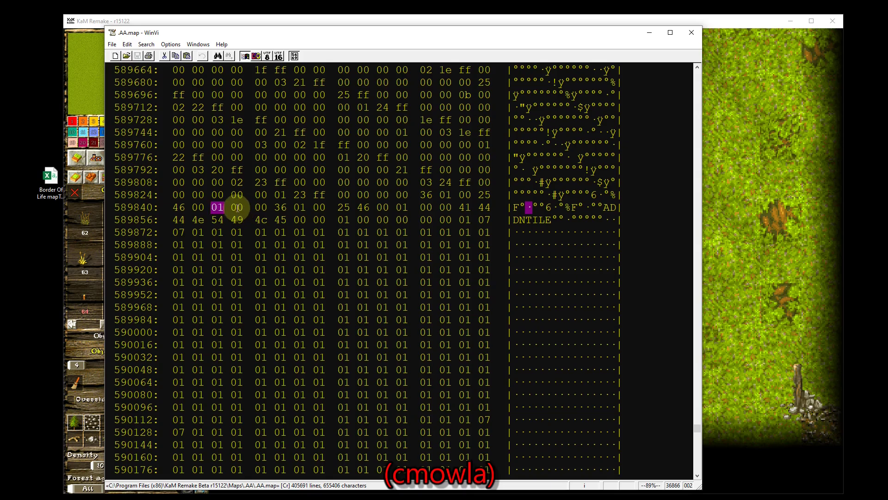
Highlight the 36 01 bytes in WinVi row 589840 and check the tile type field in the Map File Tile Info image.
{"action": "left_click_drag", "start_coordinate": [235, 208], "coordinate": [318, 208]}
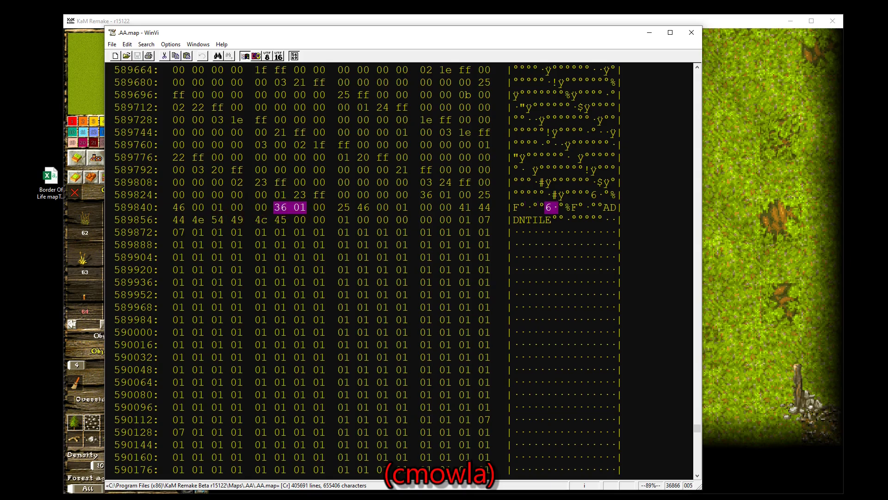
{"action": "key", "text": "alt+Tab"}
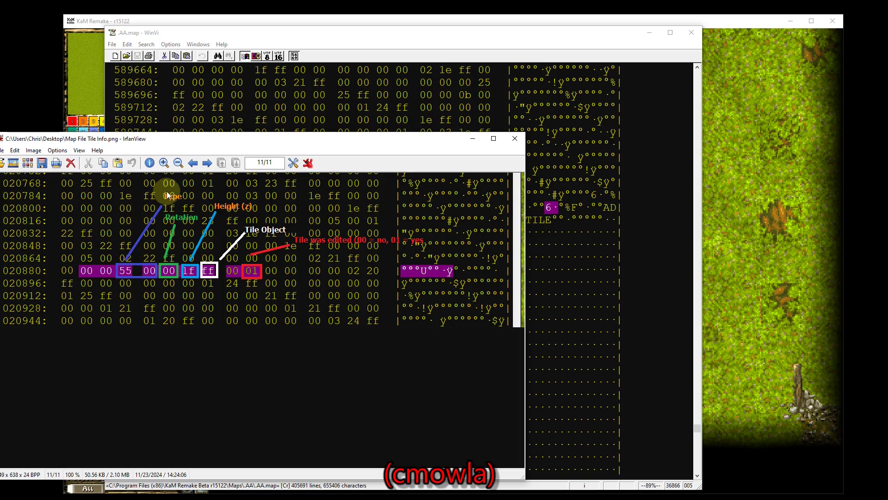
{"action": "key", "text": "alt+Tab"}
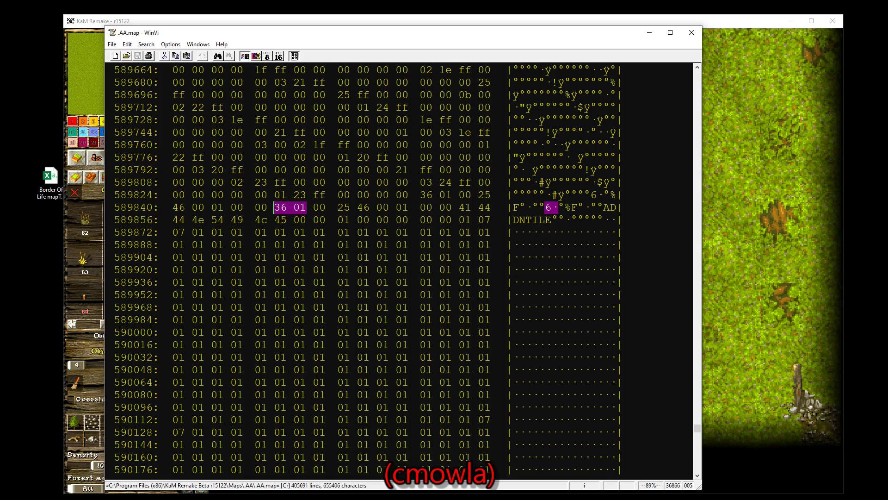
Look up hex 36 in the Hex Codes chart and calculate 54+256 in the Wabbitemu calculator.
{"action": "key", "text": "alt+Tab"}
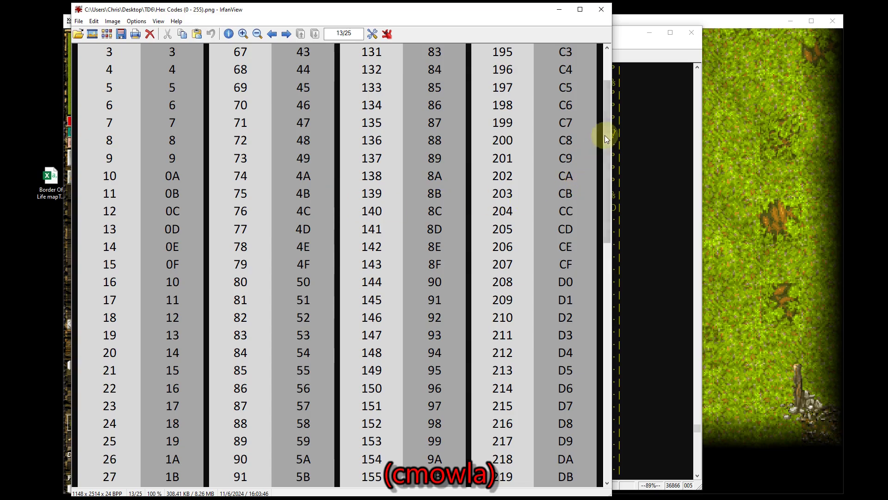
{"action": "left_click_drag", "start_coordinate": [604, 135], "coordinate": [607, 371]}
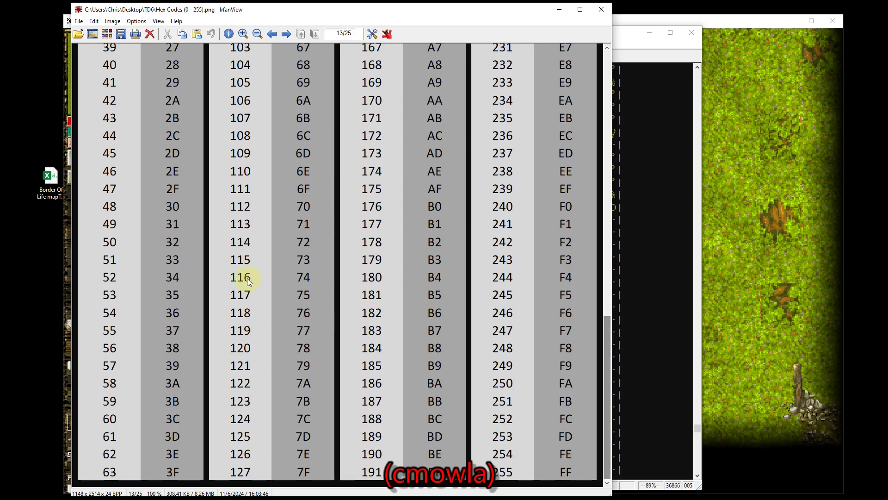
{"action": "key", "text": "alt+Tab"}
{"action": "type", "text": "5"}
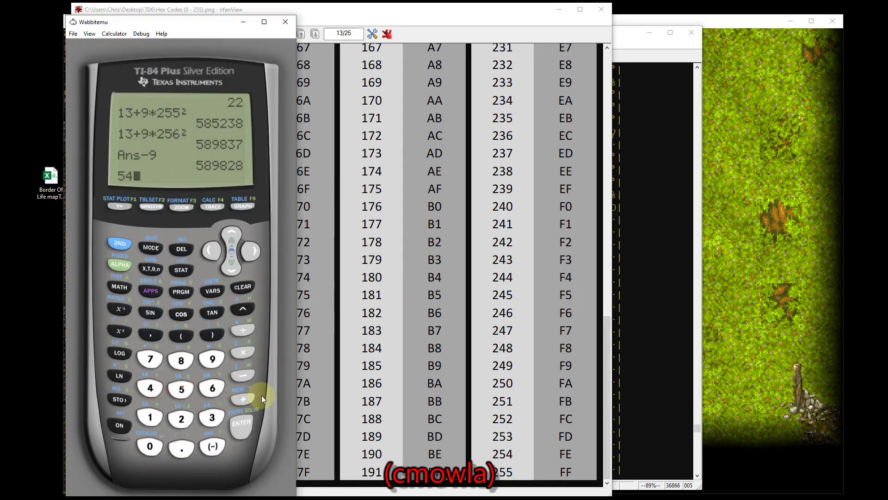
{"action": "left_click", "coordinate": [182, 416]}
{"action": "left_click", "coordinate": [221, 390]}
{"action": "left_click", "coordinate": [245, 428]}
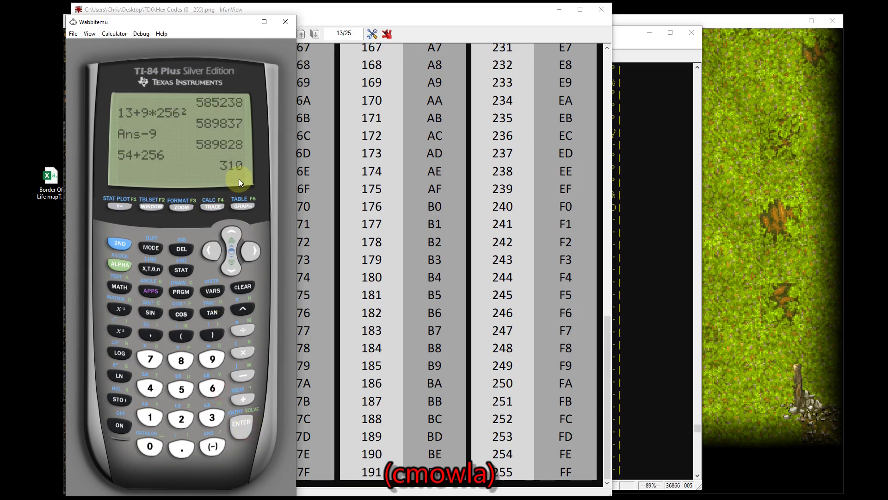
Switch to KaM Remake, select tile 310 in the tiles palette and place it near the existing corner tile.
{"action": "key", "text": "alt+Tab"}
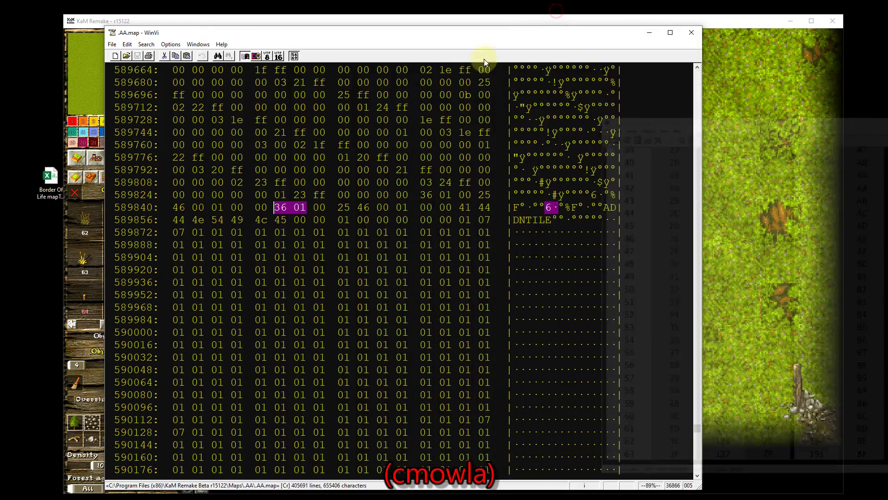
{"action": "left_click", "coordinate": [818, 429]}
{"action": "scroll", "coordinate": [138, 263], "scroll_direction": "down", "scroll_amount": 5}
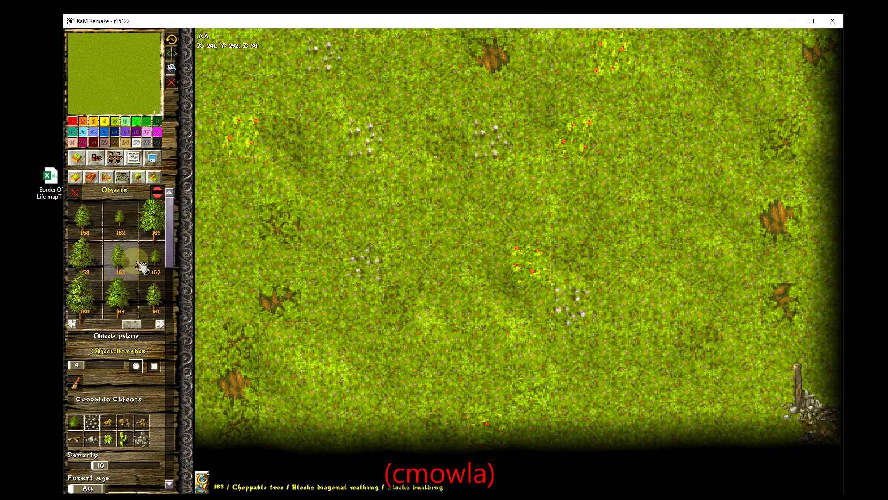
{"action": "left_click", "coordinate": [117, 177]}
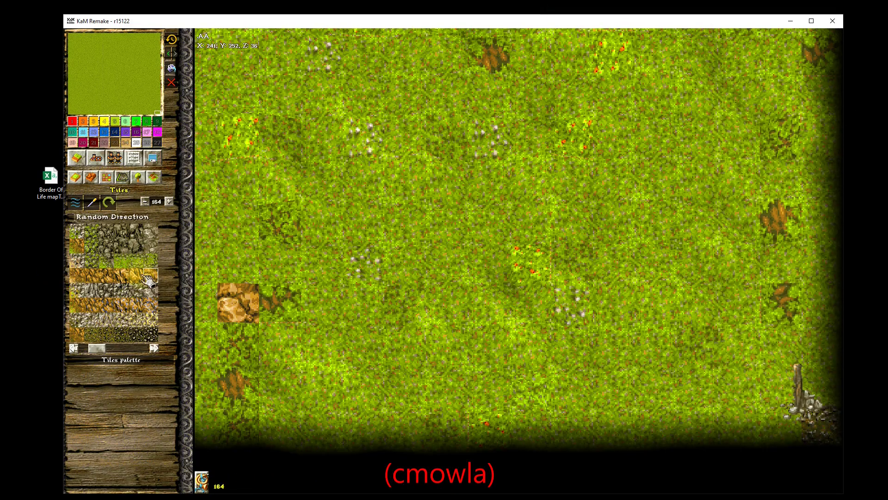
{"action": "scroll", "coordinate": [144, 266], "scroll_direction": "down", "scroll_amount": 2}
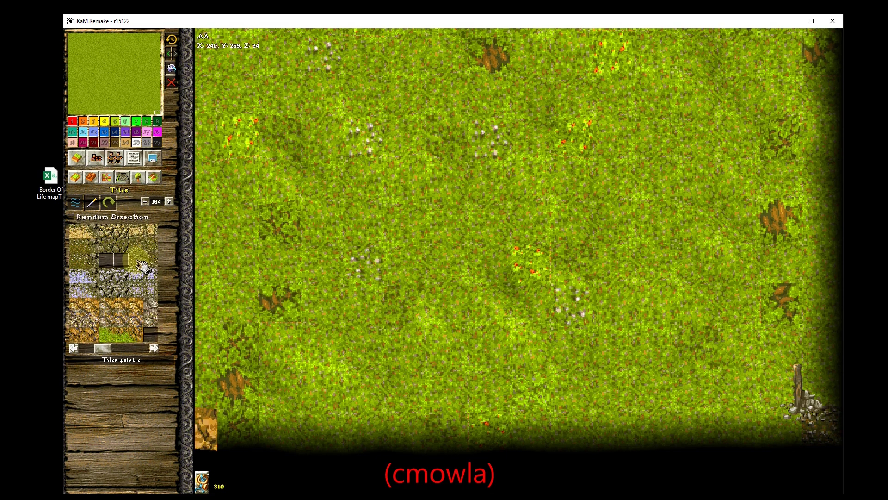
{"action": "left_click", "coordinate": [137, 262]}
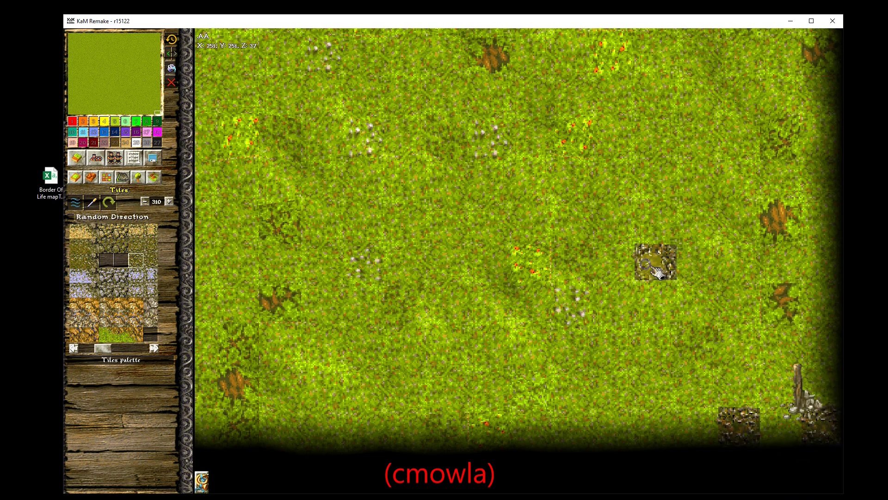
Switch to WinVi, highlight the 00 bytes on either side of 36 01 in row 589840, and return to the file's start.
{"action": "key", "text": "alt+Tab"}
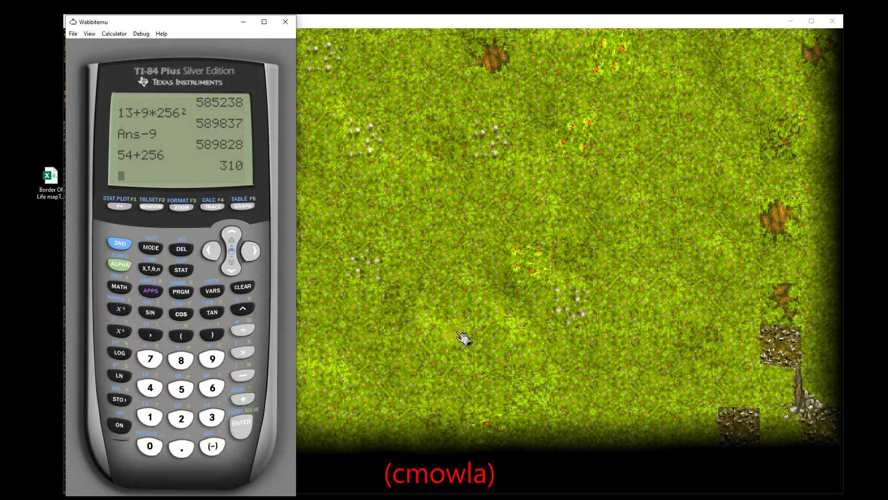
{"action": "key", "text": "alt+Tab"}
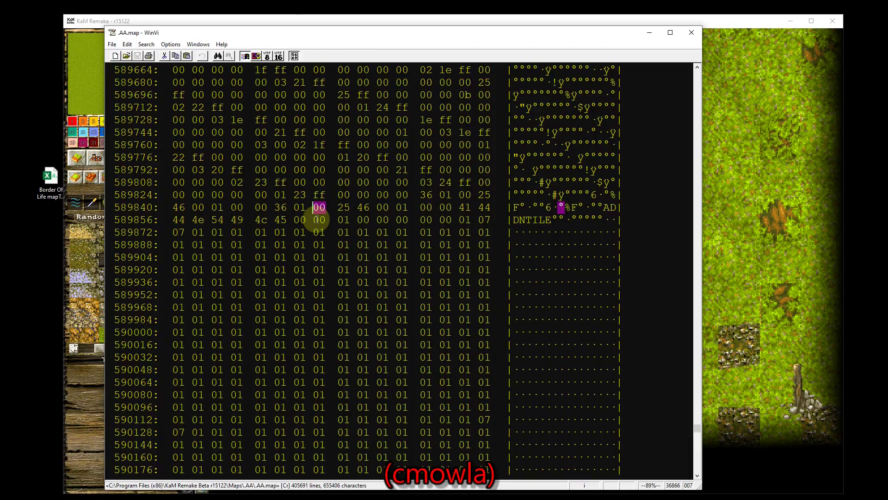
{"action": "left_click", "coordinate": [236, 207]}
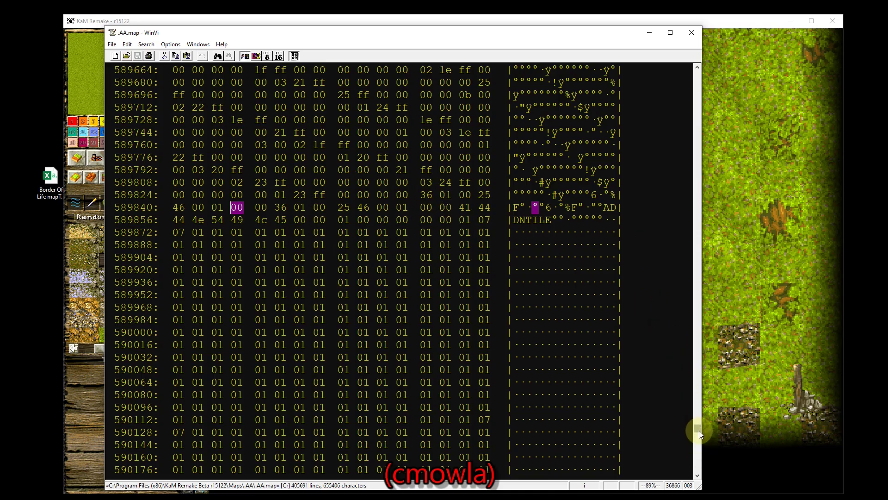
{"action": "left_click_drag", "start_coordinate": [699, 431], "coordinate": [696, 69]}
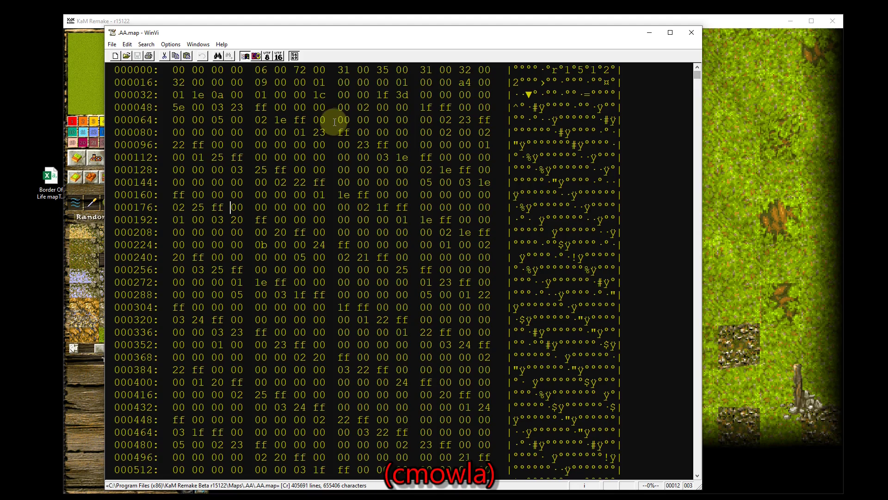
Highlight the 00 01 bytes in row 000016, the 00 byte right after them, and other bytes in that row, ending on that 00 byte.
{"action": "double_click", "coordinate": [402, 82]}
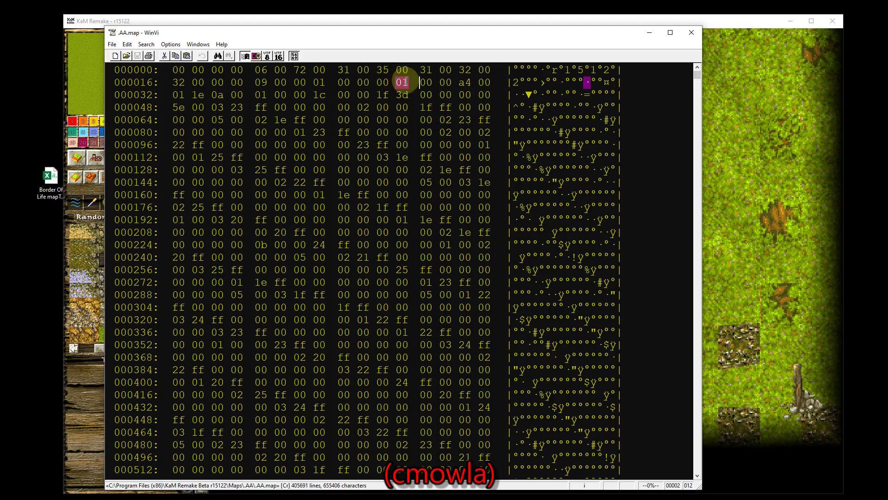
{"action": "left_click", "coordinate": [382, 82], "text": "shift"}
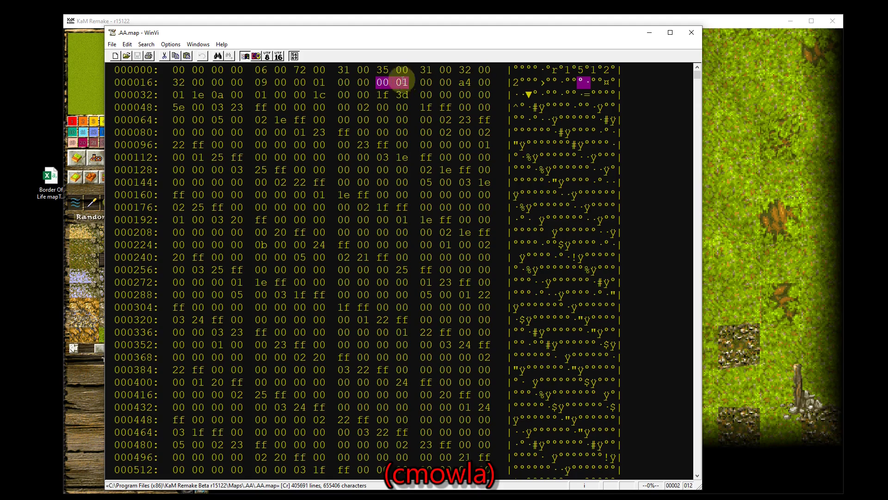
{"action": "double_click", "coordinate": [426, 82]}
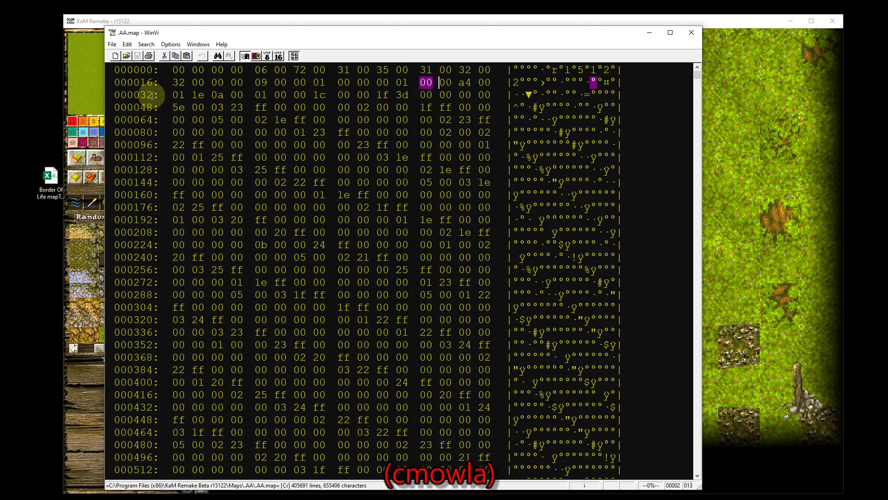
{"action": "double_click", "coordinate": [484, 82]}
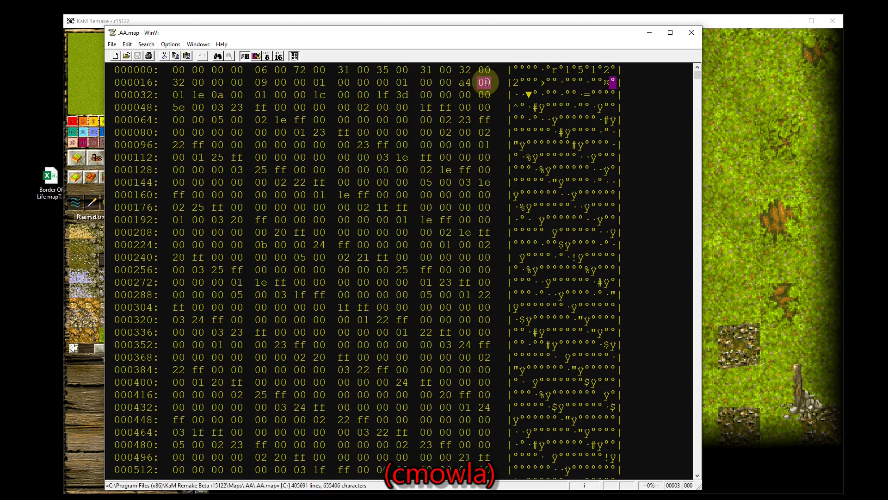
{"action": "double_click", "coordinate": [463, 82]}
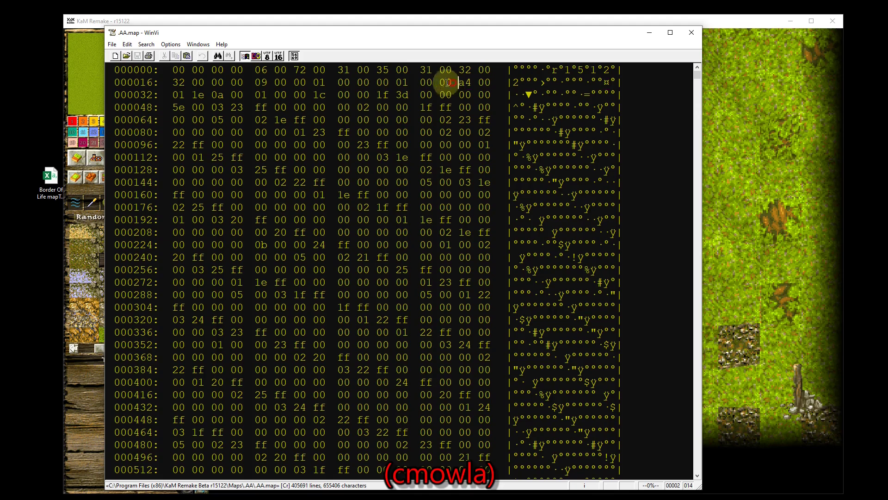
{"action": "double_click", "coordinate": [422, 82]}
Switch to the Wabbitemu calculator, clear its screen and calculate 29+9*256*256.
{"action": "key", "text": "alt+Tab"}
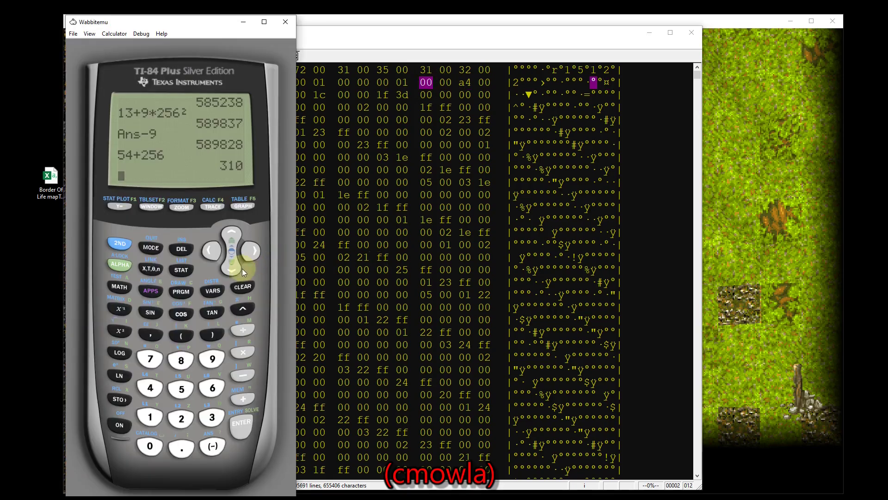
{"action": "left_click", "coordinate": [249, 284]}
{"action": "type", "text": "29+9"}
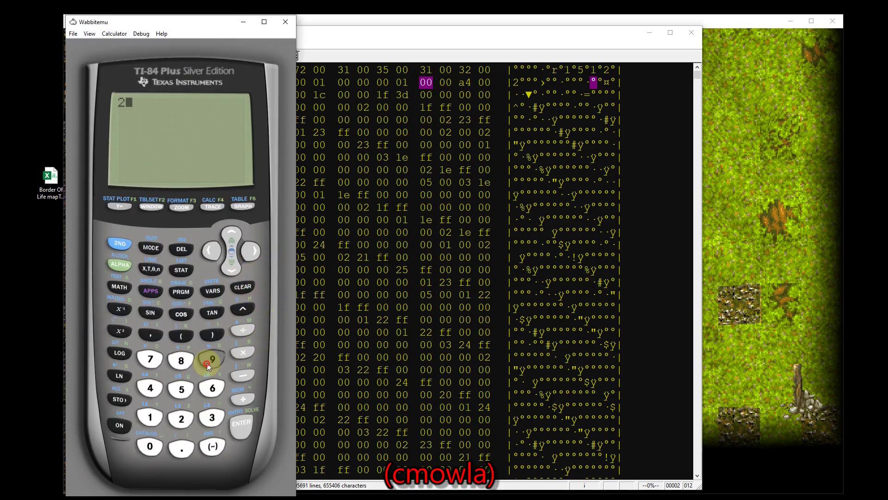
{"action": "left_click", "coordinate": [248, 351]}
{"action": "type", "text": "256*256"}
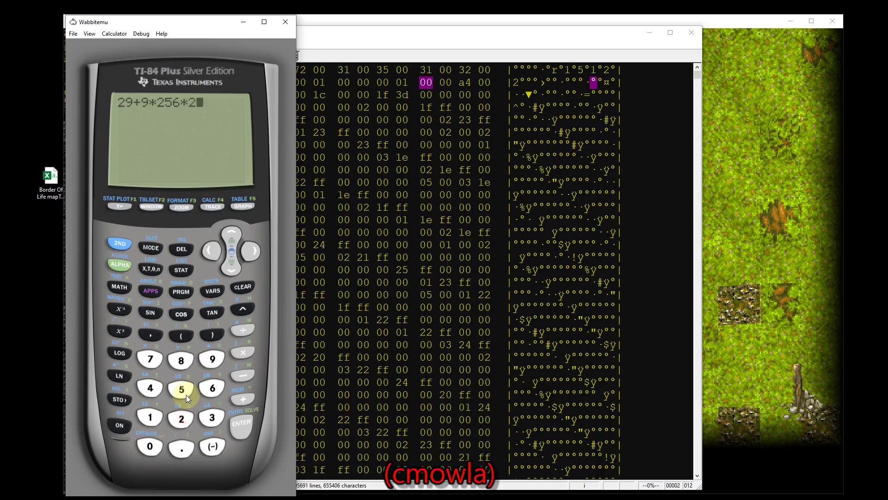
{"action": "key", "text": "Return"}
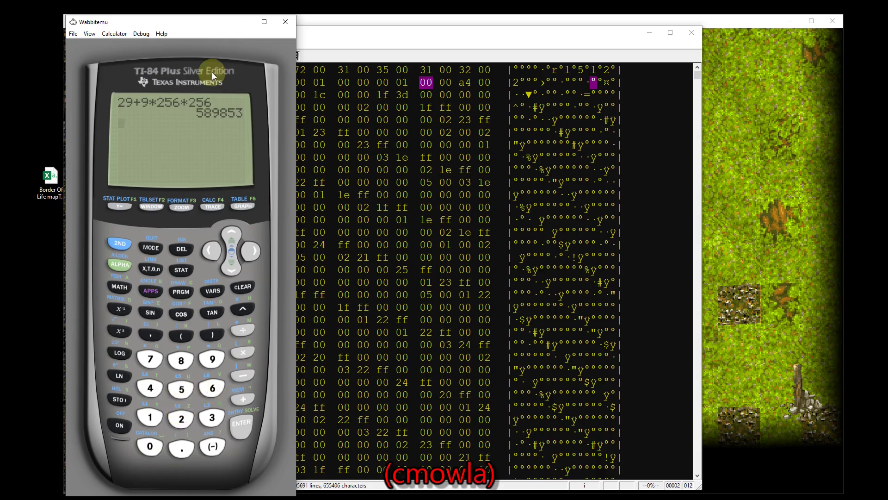
Arrange Wabbitemu and WinVi side by side, go to row 589840 in WinVi and highlight its fourth byte, 00.
{"action": "left_click_drag", "start_coordinate": [179, 29], "coordinate": [747, 25]}
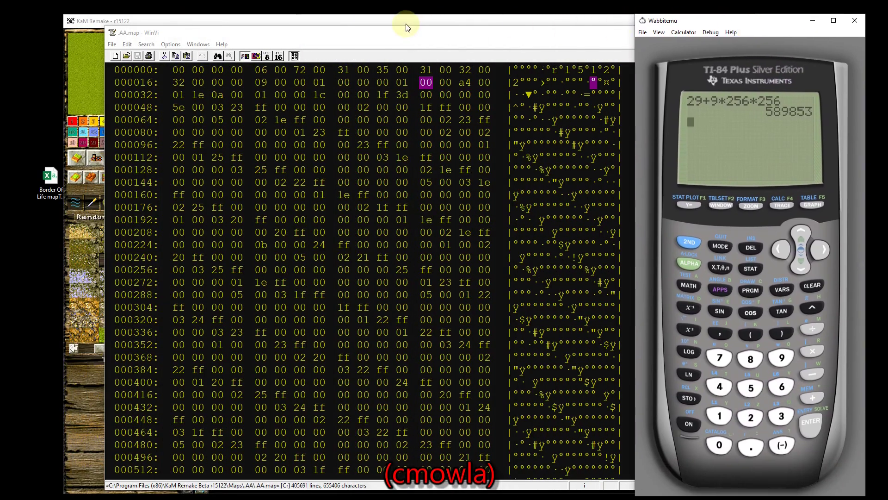
{"action": "left_click_drag", "start_coordinate": [409, 33], "coordinate": [353, 20]}
{"action": "left_click_drag", "start_coordinate": [641, 63], "coordinate": [646, 415]}
{"action": "scroll", "coordinate": [547, 349], "scroll_direction": "up", "scroll_amount": 20}
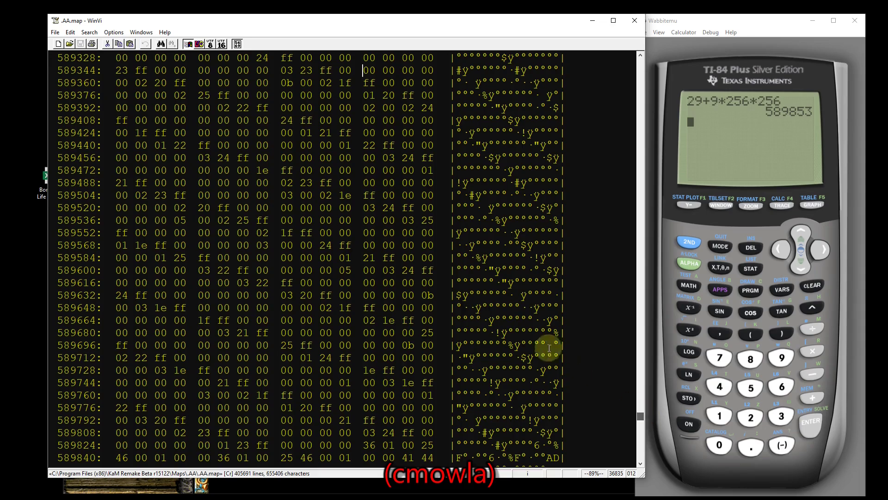
{"action": "scroll", "coordinate": [520, 312], "scroll_direction": "down", "scroll_amount": 9}
{"action": "scroll", "coordinate": [520, 308], "scroll_direction": "up", "scroll_amount": 6}
{"action": "scroll", "coordinate": [520, 307], "scroll_direction": "down", "scroll_amount": 1}
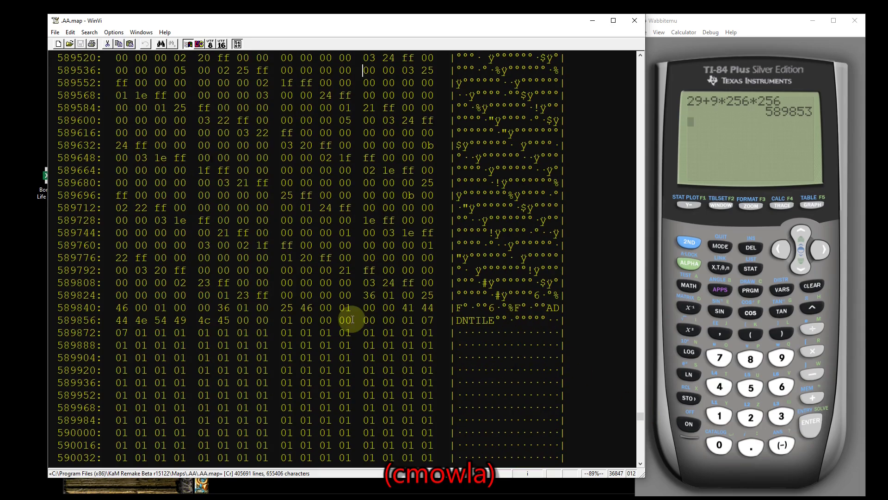
{"action": "double_click", "coordinate": [180, 308]}
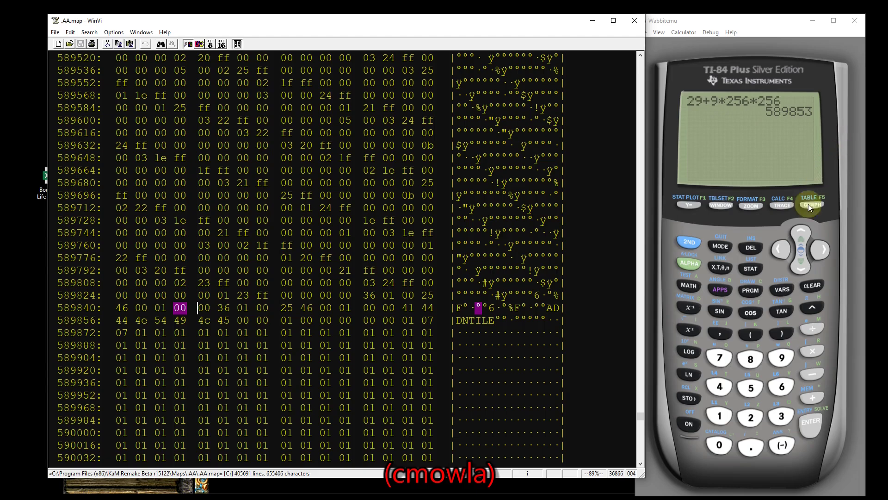
Subtract 9 from the previous answer in the Wabbitemu calculator.
{"action": "left_click", "coordinate": [814, 372]}
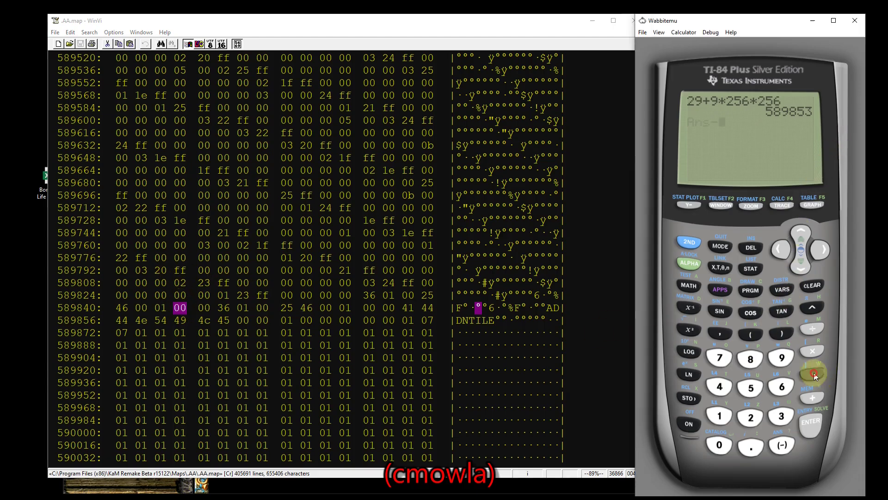
{"action": "left_click", "coordinate": [786, 360]}
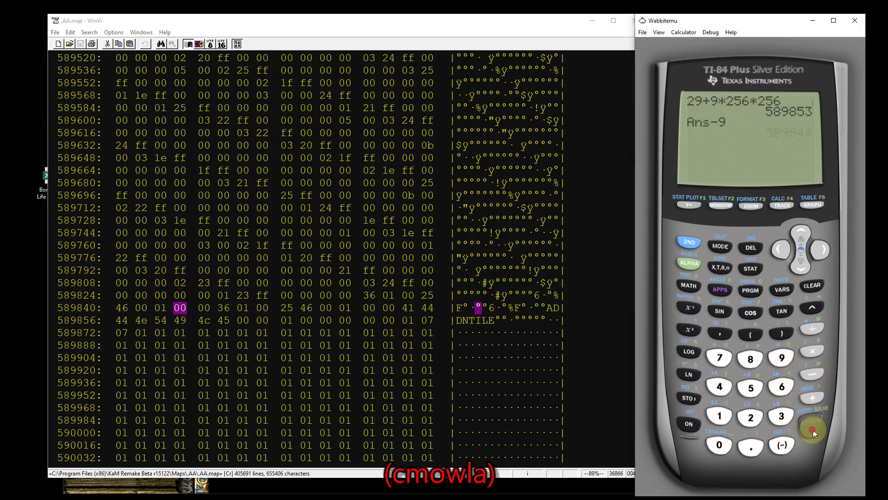
{"action": "left_click", "coordinate": [813, 427]}
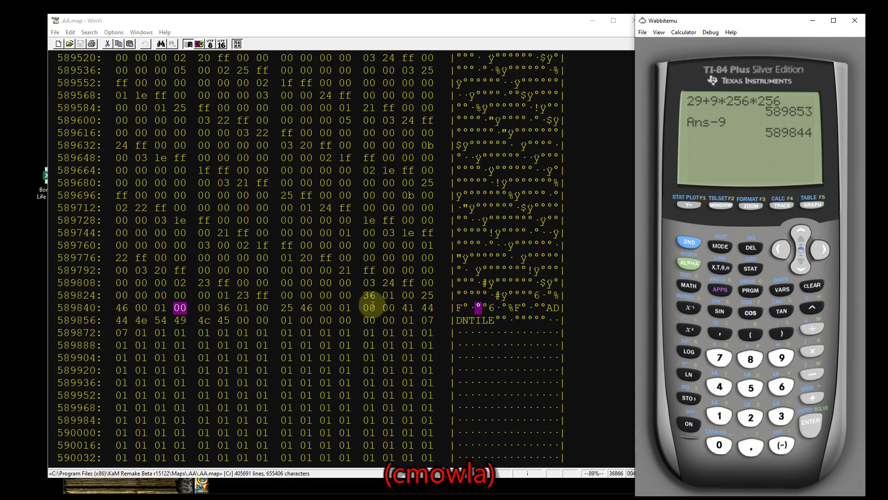
In WinVi, highlight the 25 ending row 589824, then 46 00 01 00 and the adjacent 00 bytes in row 589840, ending on the fourth byte.
{"action": "left_click", "coordinate": [435, 294]}
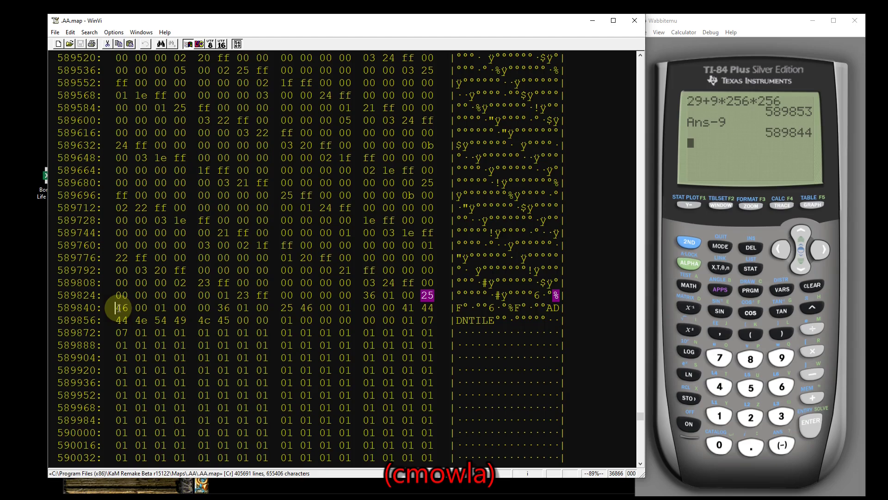
{"action": "left_click", "coordinate": [121, 307]}
{"action": "left_click_drag", "start_coordinate": [138, 307], "coordinate": [188, 309]}
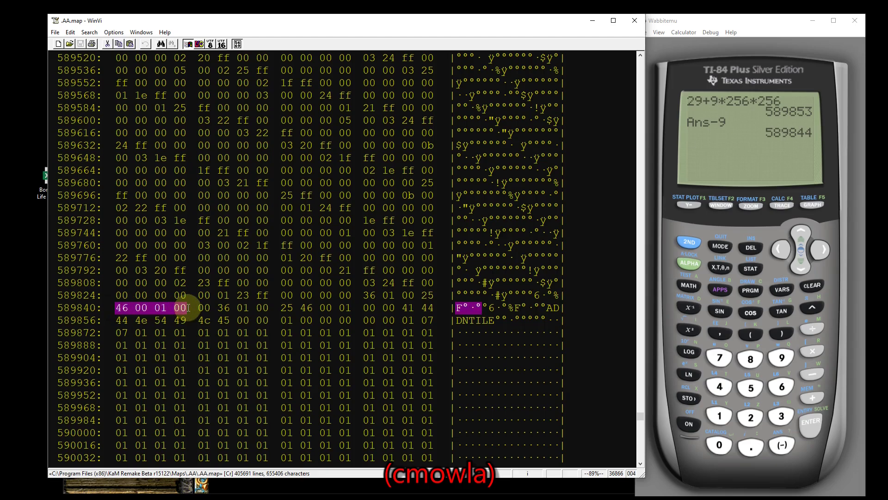
{"action": "left_click", "coordinate": [179, 307]}
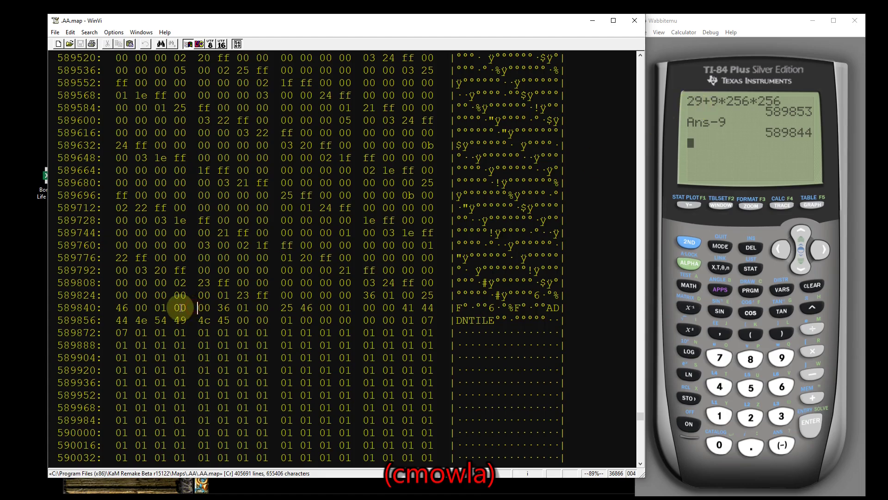
{"action": "left_click_drag", "start_coordinate": [179, 308], "coordinate": [214, 308]}
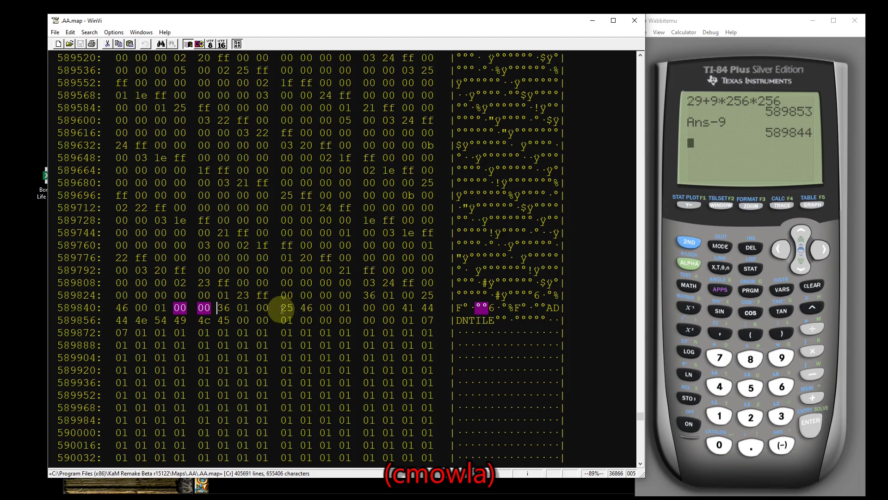
{"action": "key", "text": "Left"}
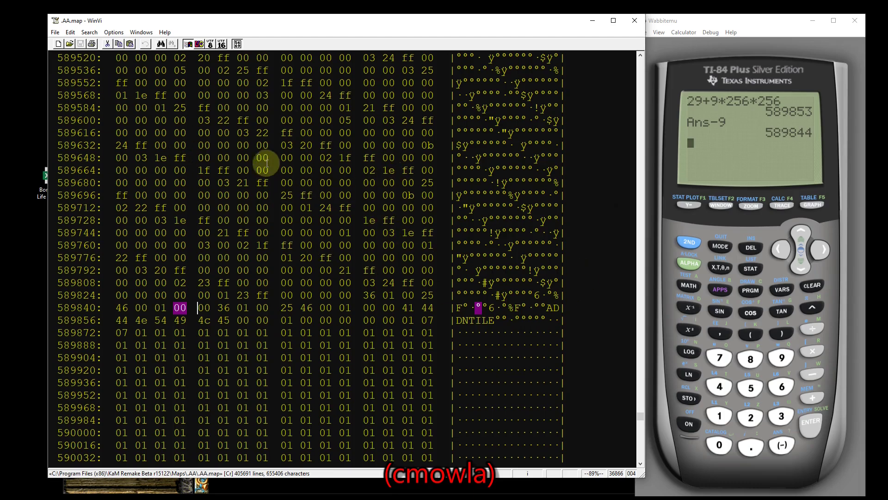
Switch to Notepad++, review the r15122 Map Tile Info Getter.hta code from map reading to CSV creation, and show the desktop.
{"action": "key", "text": "alt+Tab"}
{"action": "scroll", "coordinate": [423, 193], "scroll_direction": "up", "scroll_amount": 14}
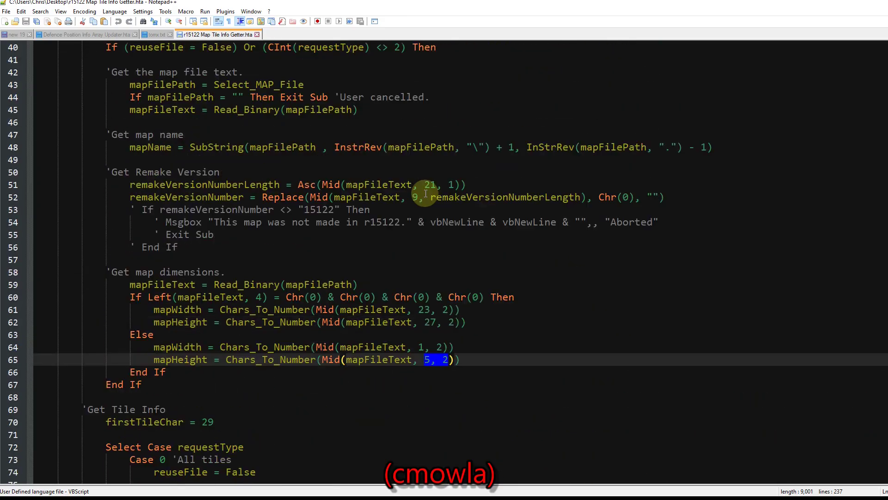
{"action": "scroll", "coordinate": [425, 194], "scroll_direction": "up", "scroll_amount": 13}
{"action": "scroll", "coordinate": [425, 193], "scroll_direction": "down", "scroll_amount": 20}
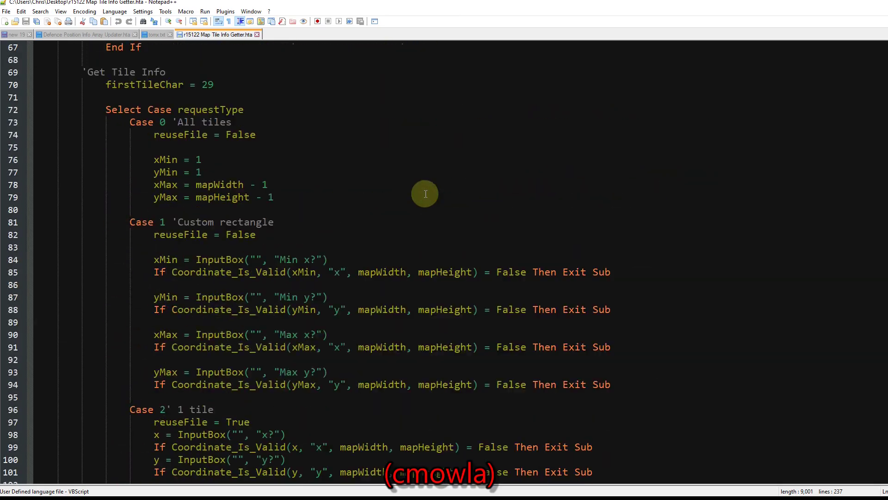
{"action": "scroll", "coordinate": [425, 193], "scroll_direction": "down", "scroll_amount": 20}
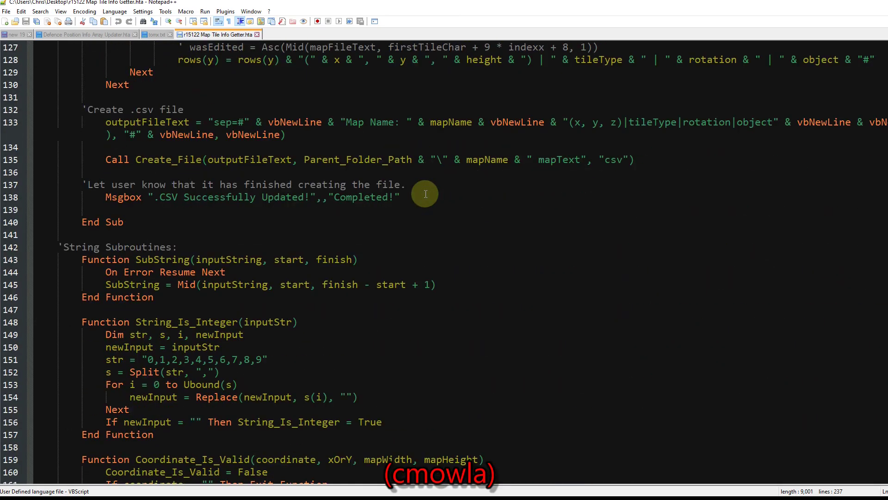
{"action": "scroll", "coordinate": [425, 193], "scroll_direction": "down", "scroll_amount": 2}
{"action": "key", "text": "super+d"}
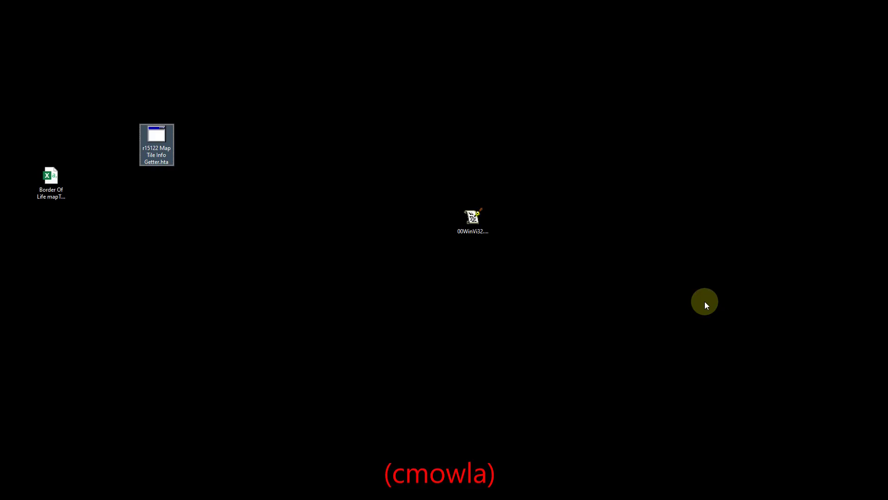